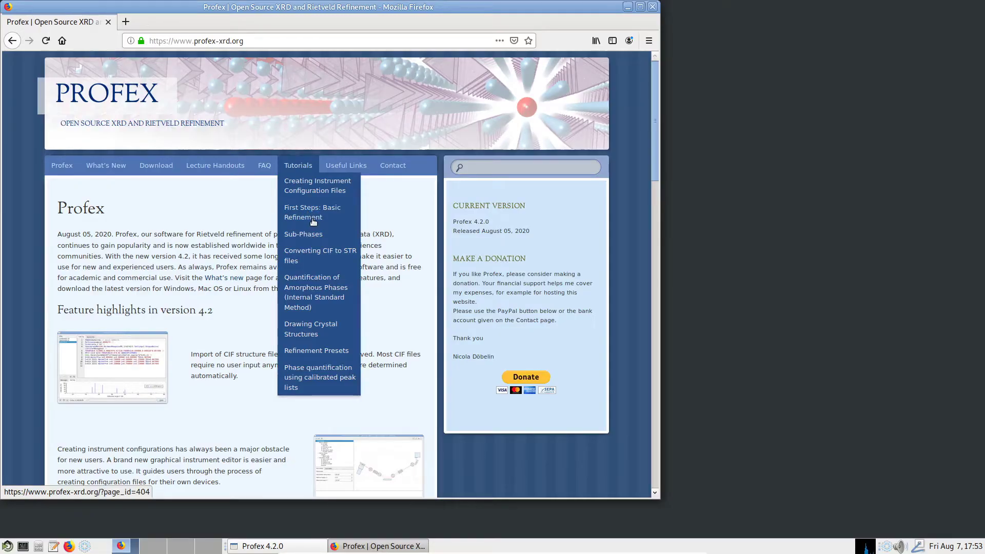
Open the First Steps: Basic Refinement tutorial page and save its raw data file 01-tutorial.raw.zip.
left_click(313, 222)
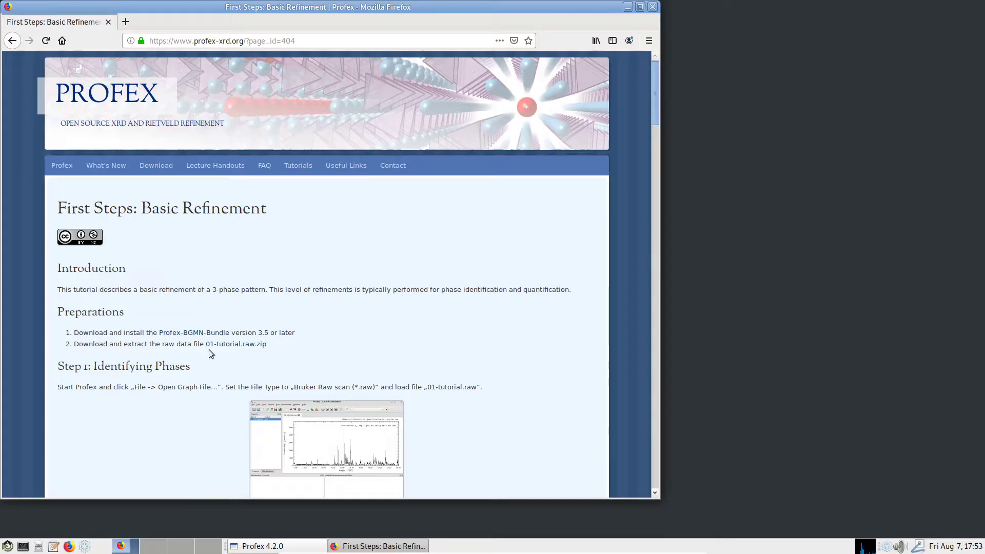
left_click(242, 344)
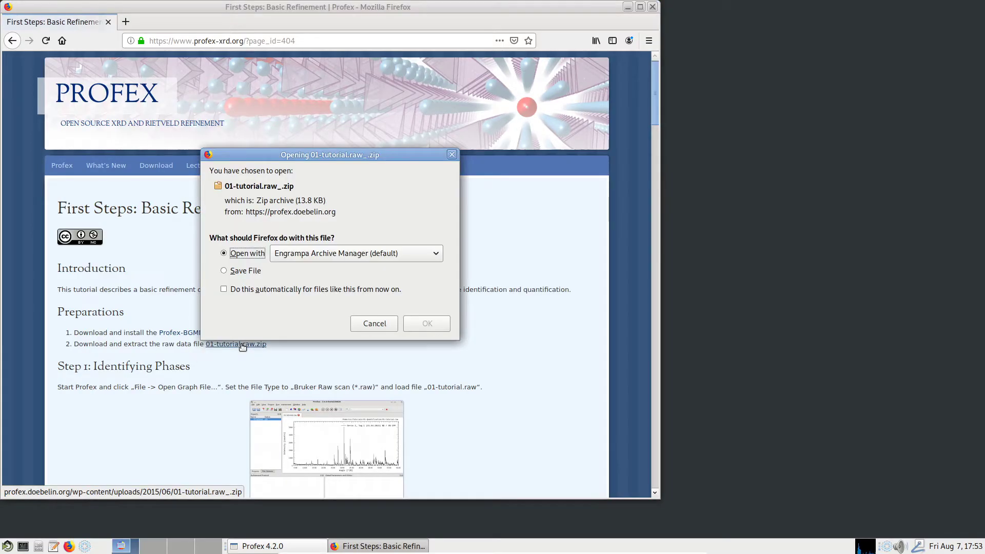
left_click(246, 271)
left_click(427, 324)
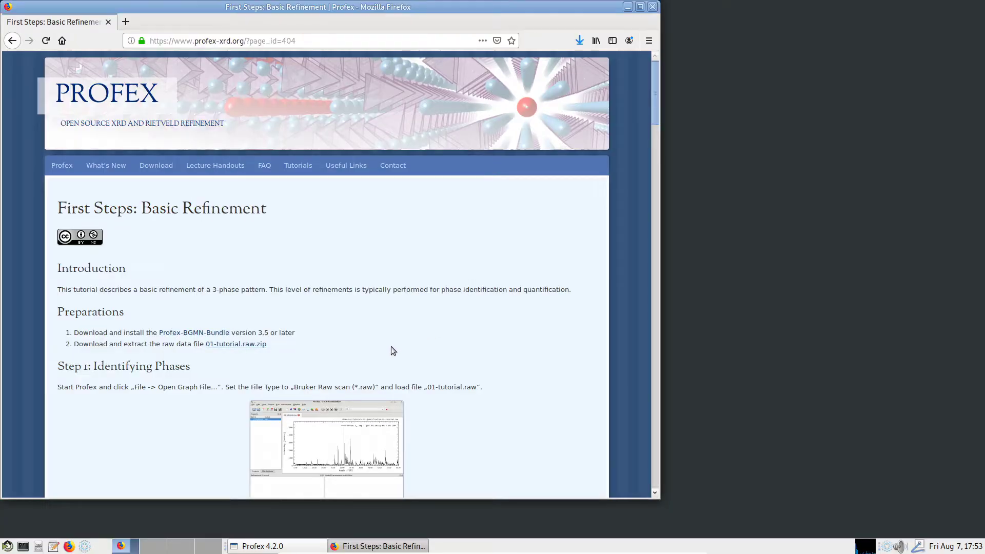
Extract the downloaded 01-tutorial.raw_.zip archive in the Downloads folder and close the browser.
left_click(580, 40)
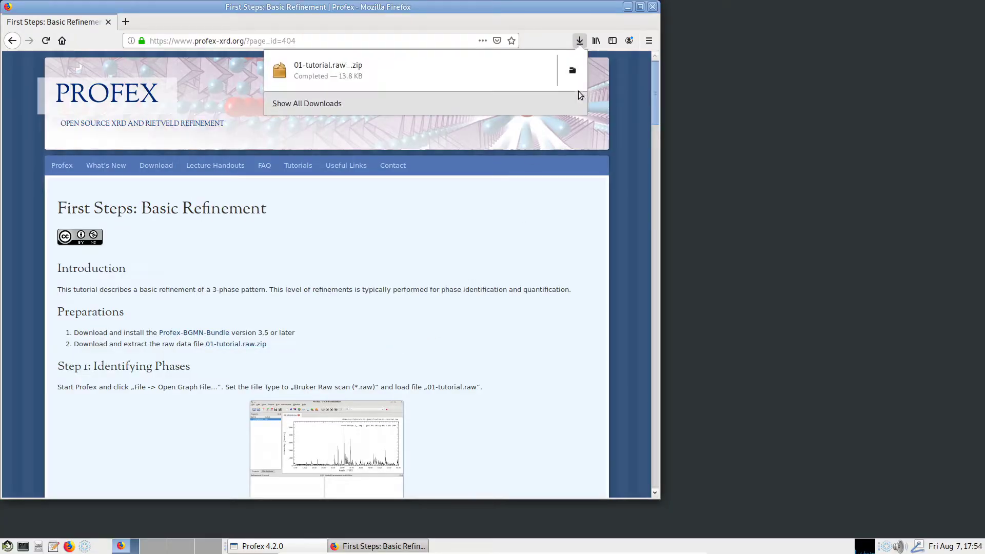
left_click(574, 76)
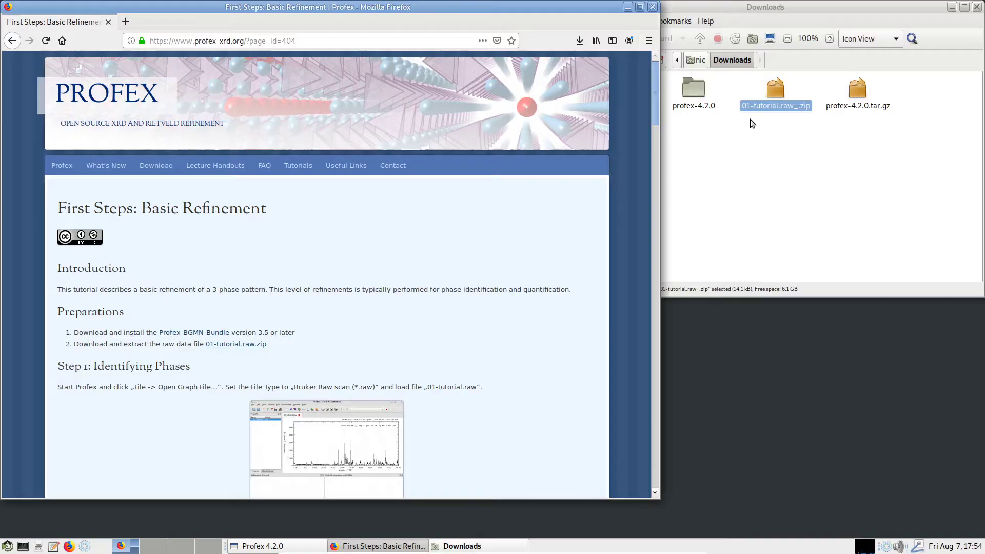
right_click(763, 105)
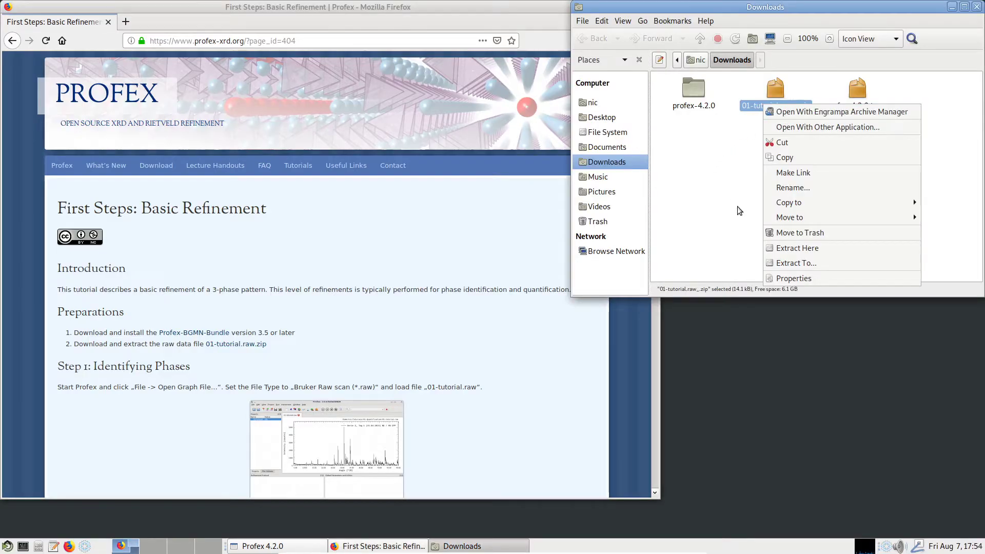
left_click(798, 247)
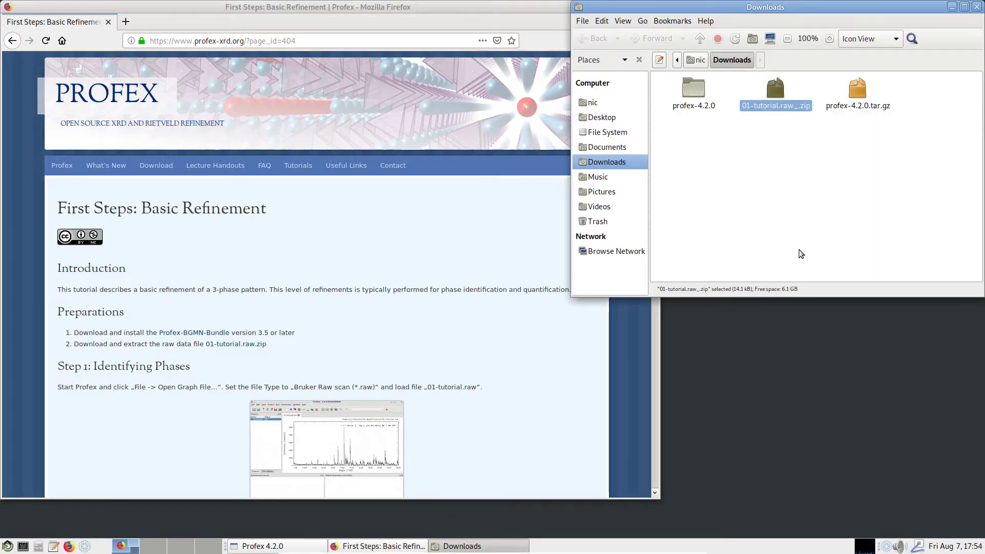
left_click(495, 11)
left_click(653, 6)
Create a folder named Example Dataset in Downloads and move 01-tutorial.raw into it.
left_click(767, 184)
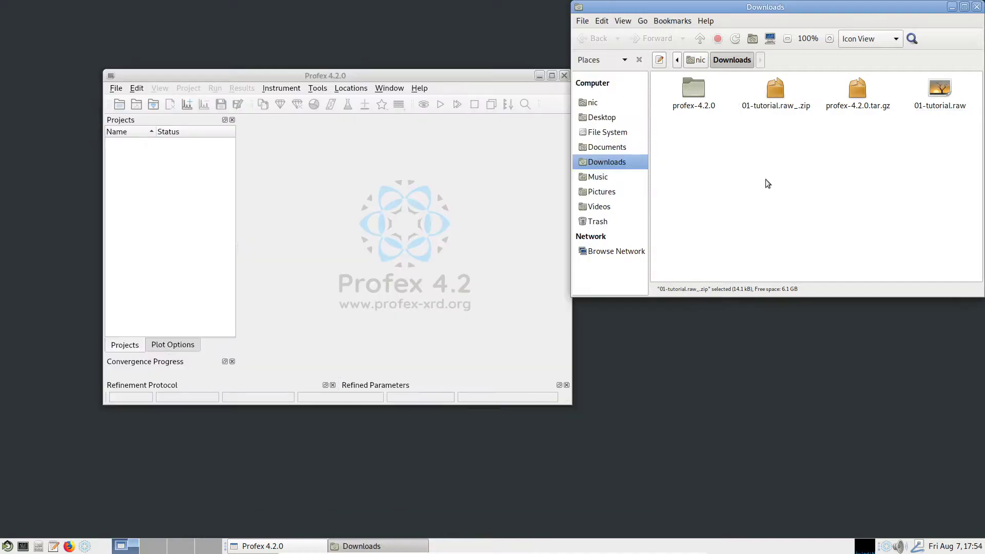
right_click(768, 184)
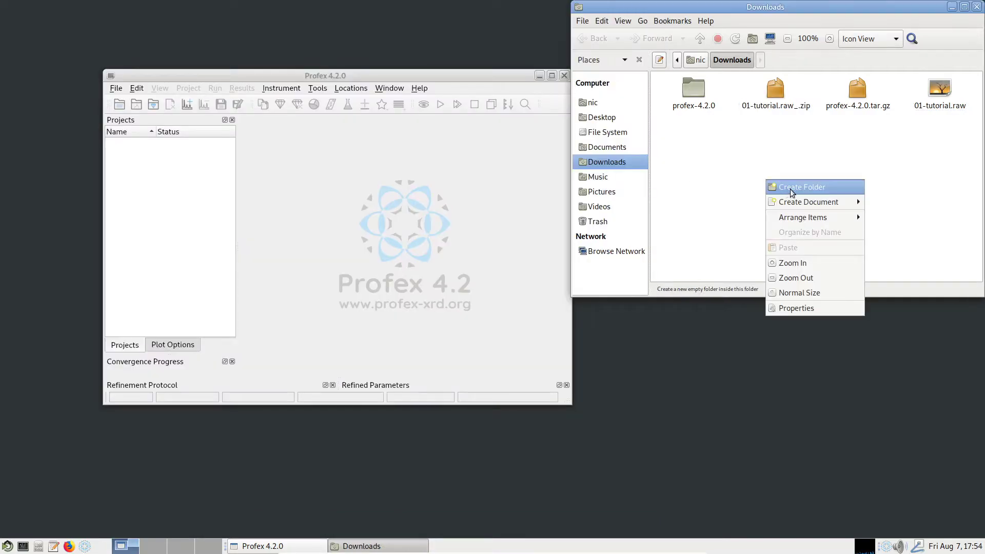
left_click(838, 189)
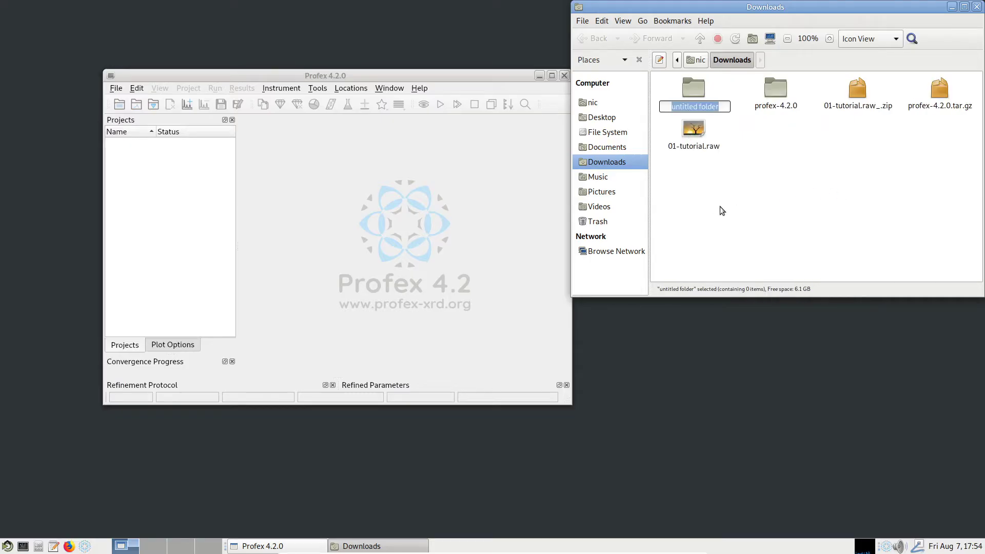
type("Example Dataset")
key("Return")
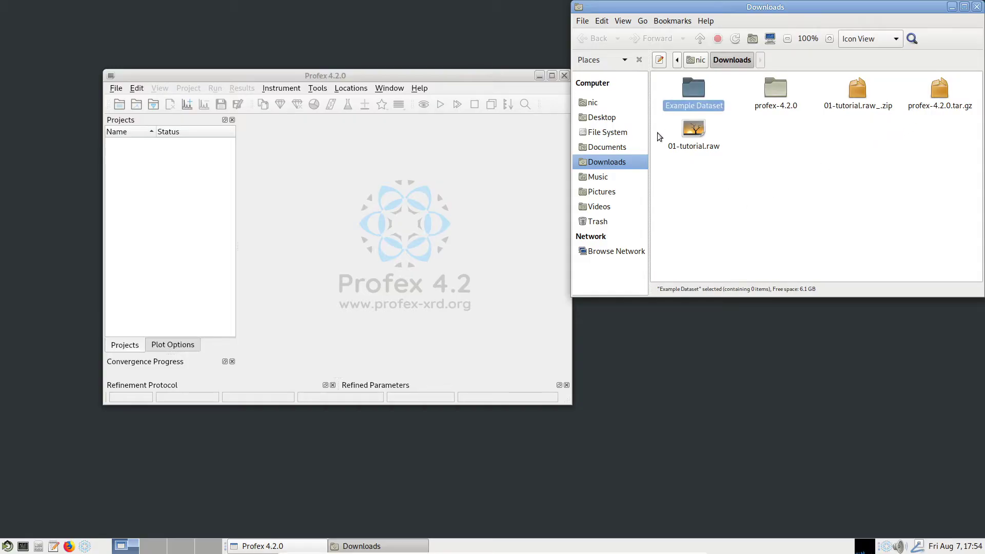
left_click_drag(694, 129, 700, 99)
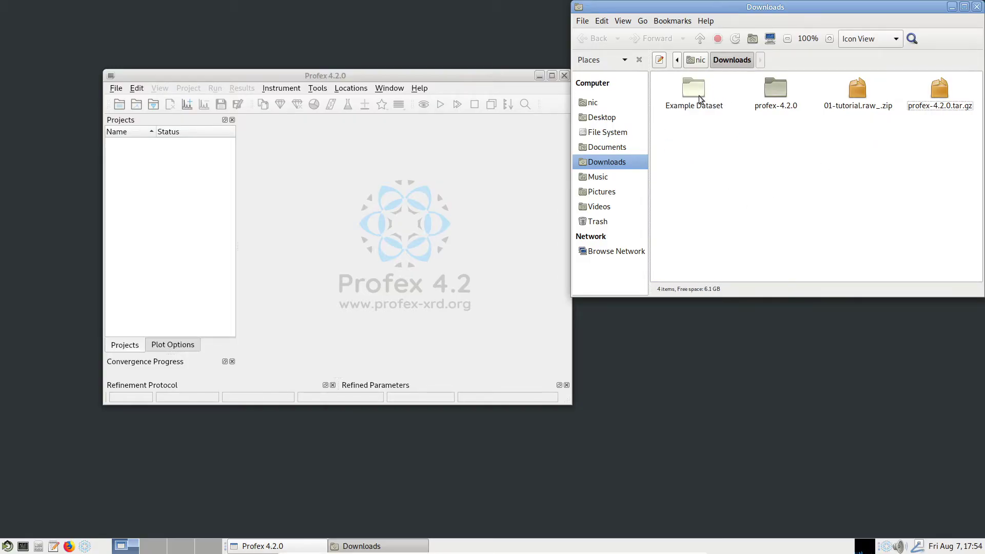
double_click(700, 99)
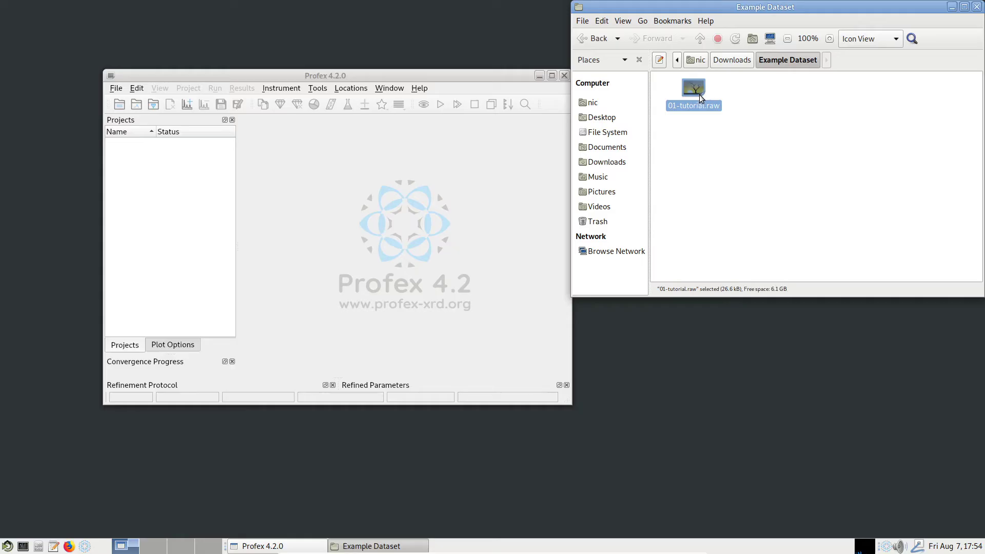
left_click(718, 183)
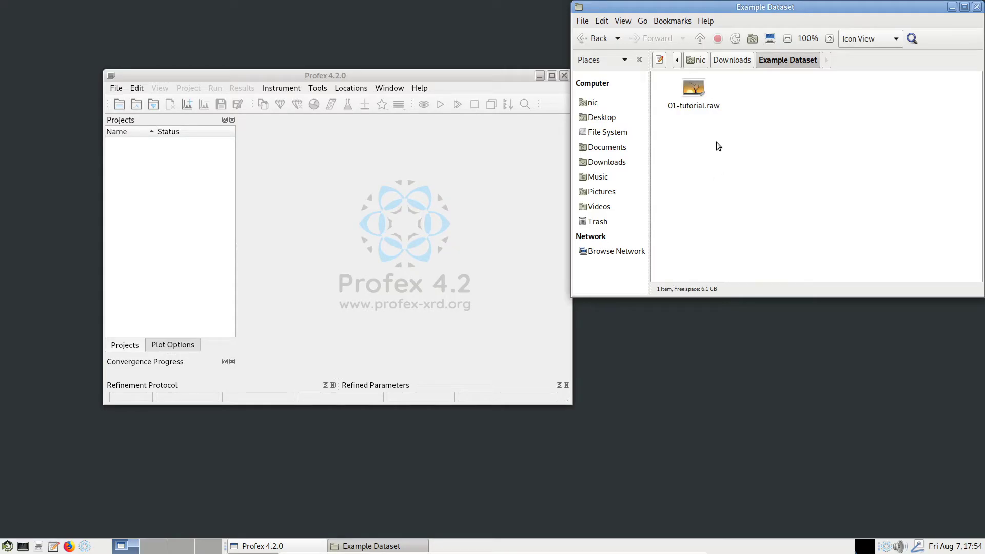
Switch to Profex and try to open 01-tutorial.raw from Downloads/Example Dataset as a Rigaku RAW scan.
left_click(410, 239)
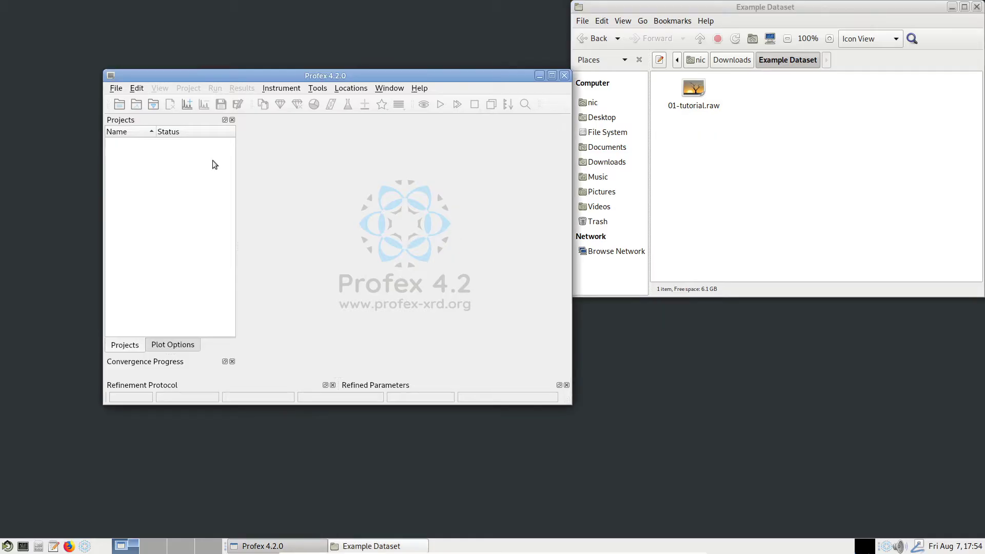
left_click(116, 89)
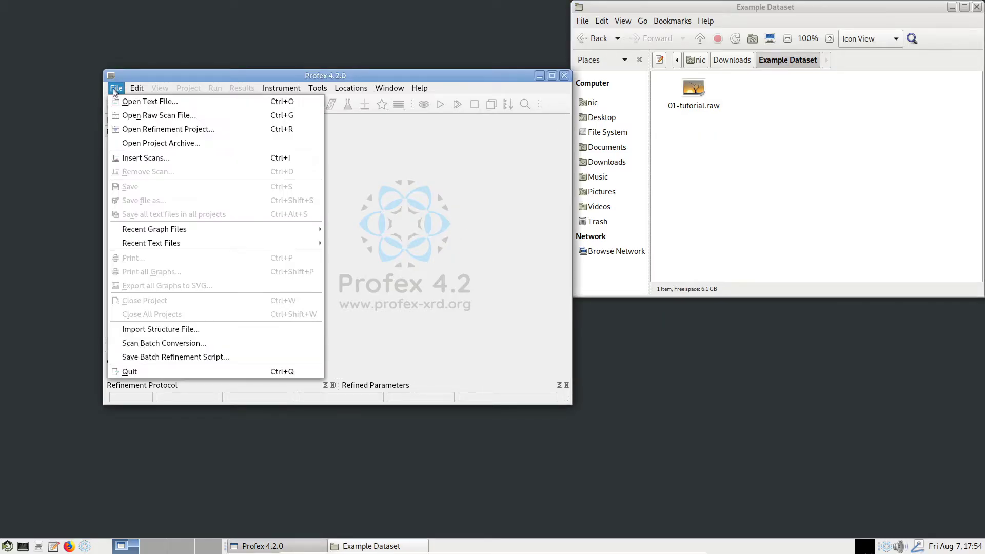
left_click(144, 116)
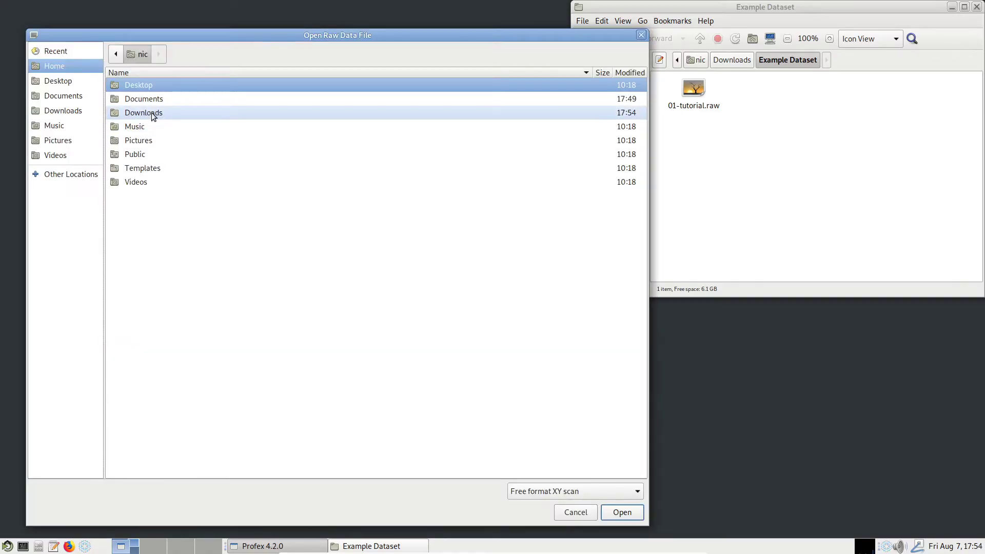
double_click(149, 113)
double_click(139, 86)
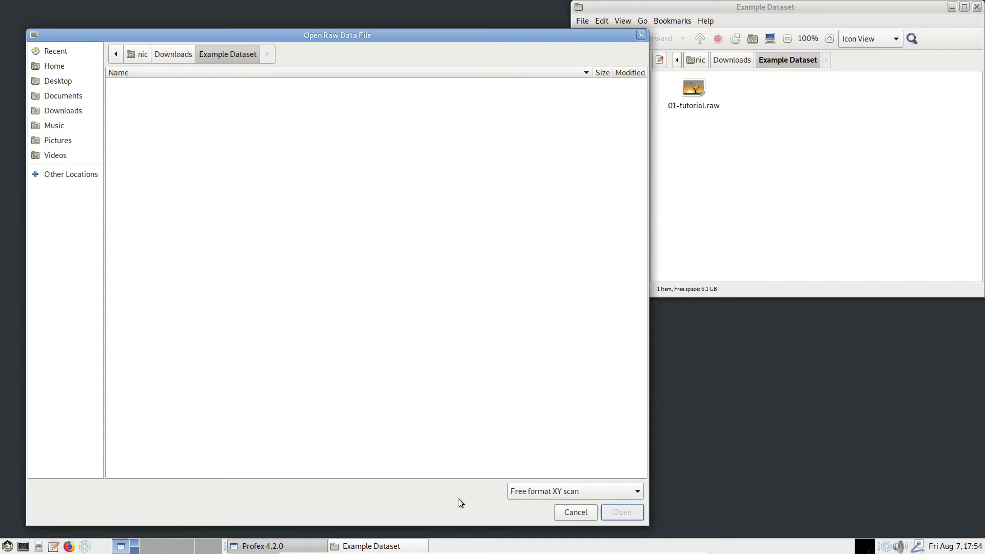
left_click(520, 491)
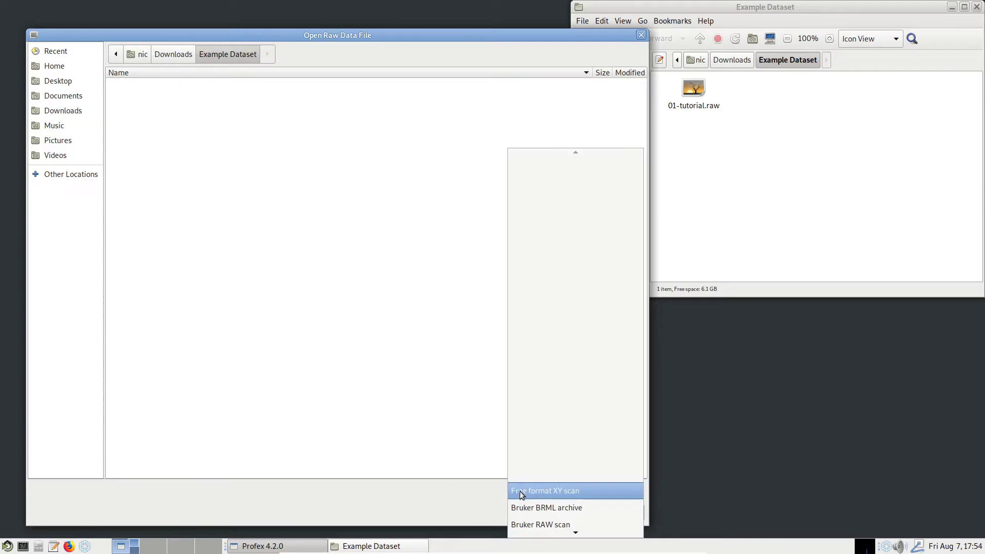
mouse_move(583, 534)
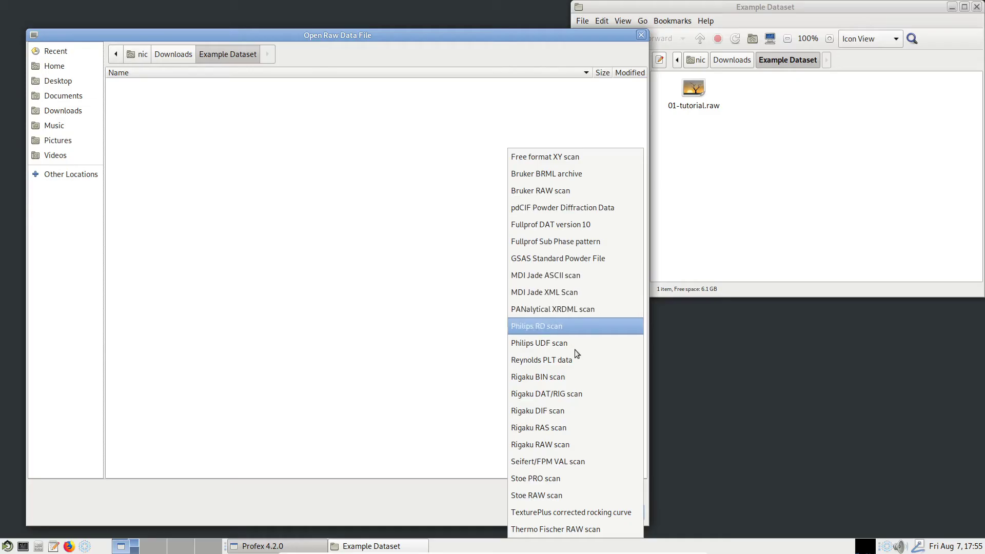
left_click(566, 445)
double_click(143, 85)
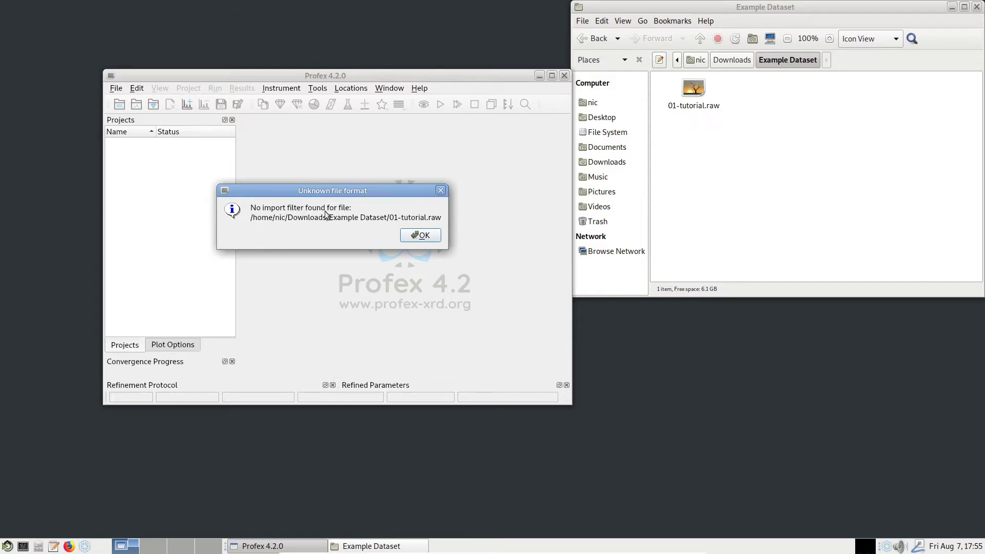
left_click(421, 235)
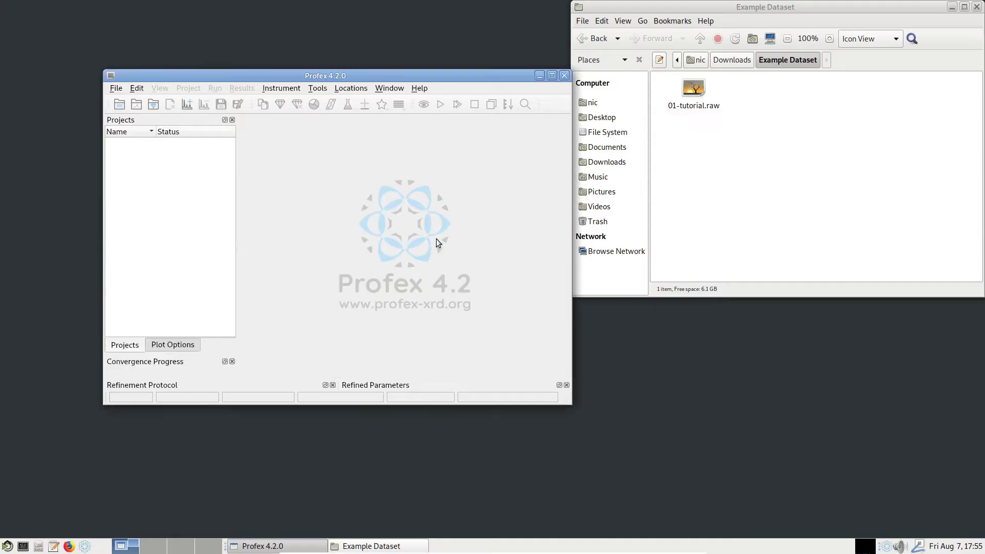
Open 01-tutorial.raw from Downloads/Example Dataset with the file format set to Bruker RAW scan.
left_click(138, 108)
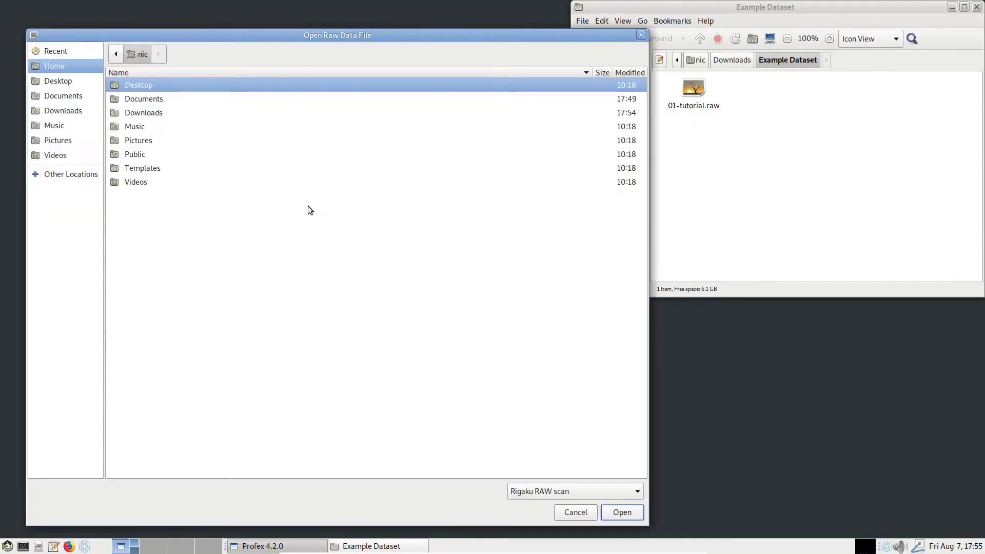
left_click(580, 490)
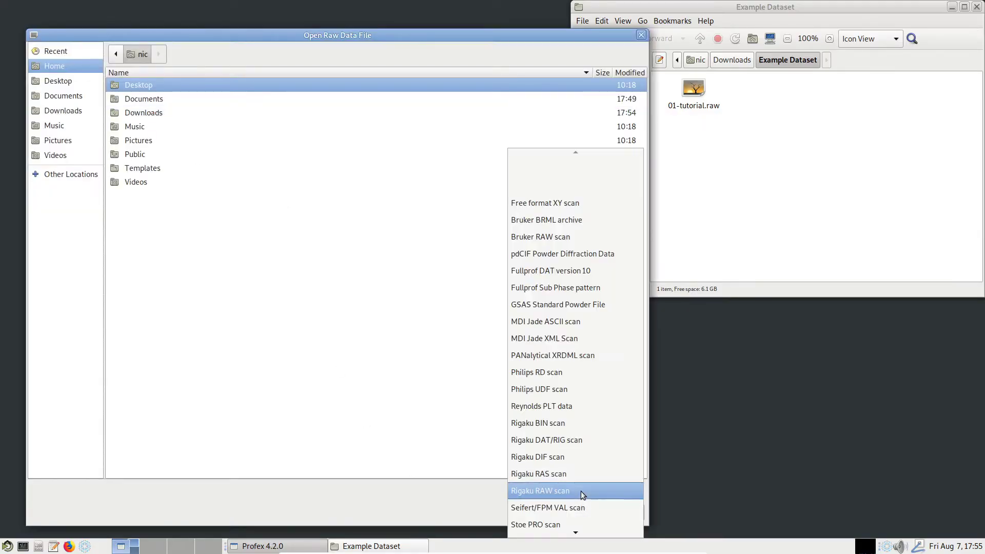
left_click(569, 239)
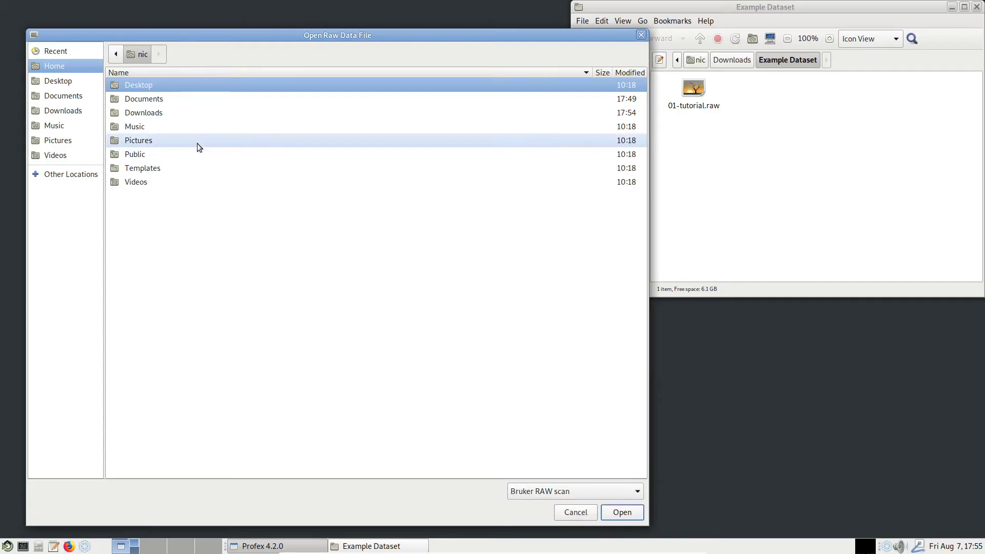
double_click(151, 113)
double_click(146, 84)
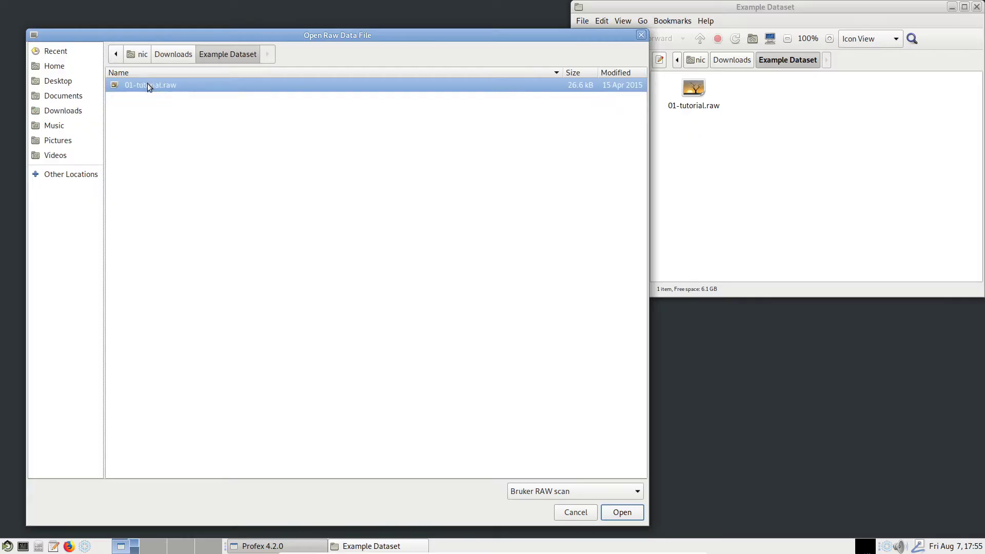
double_click(147, 84)
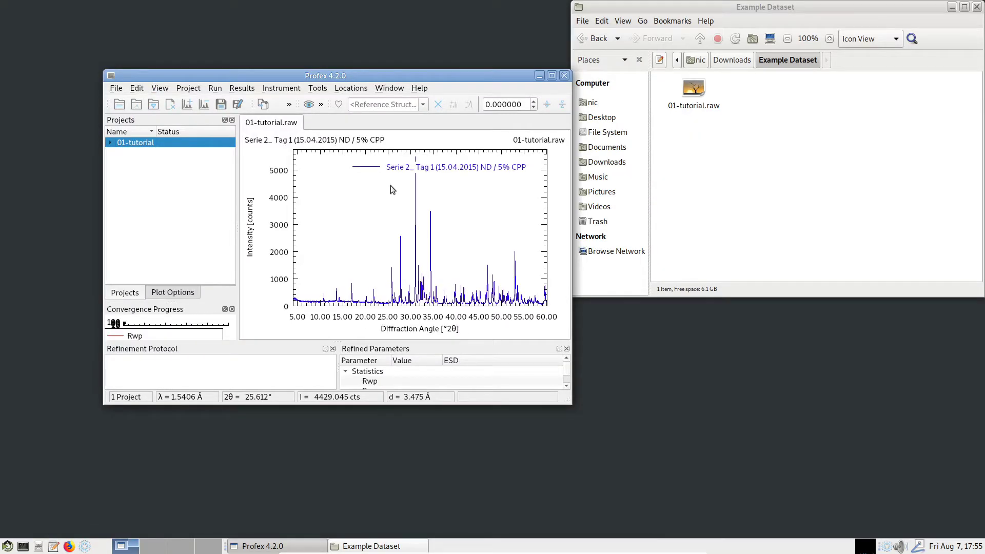
Move the Profex window clear of the file manager and close the 01-tutorial project.
left_click_drag(441, 75, 400, 82)
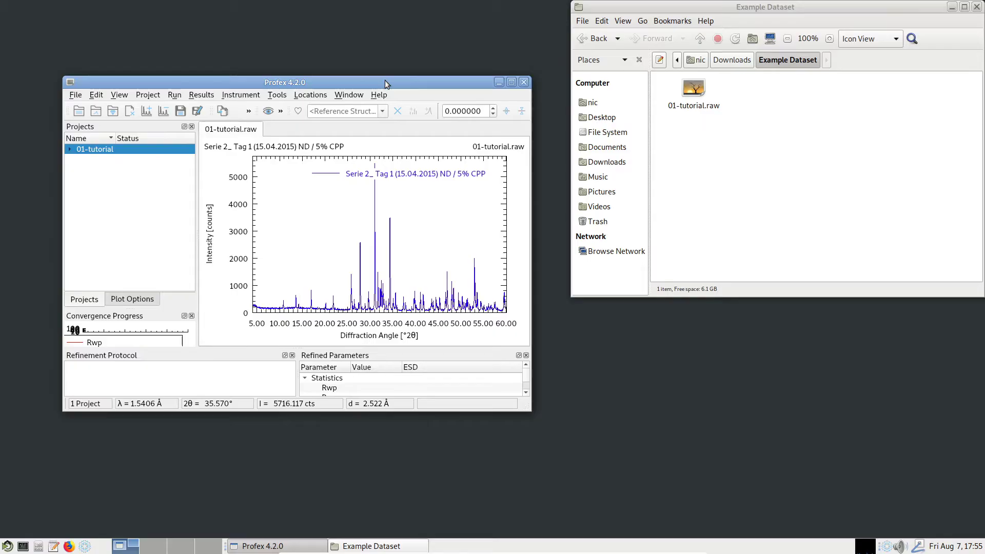
left_click_drag(389, 81, 390, 86)
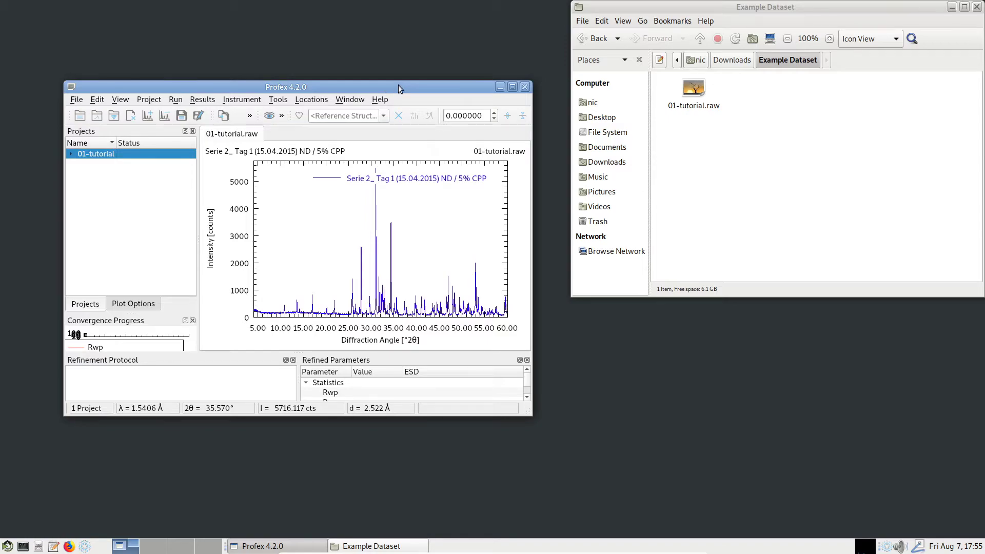
left_click(77, 100)
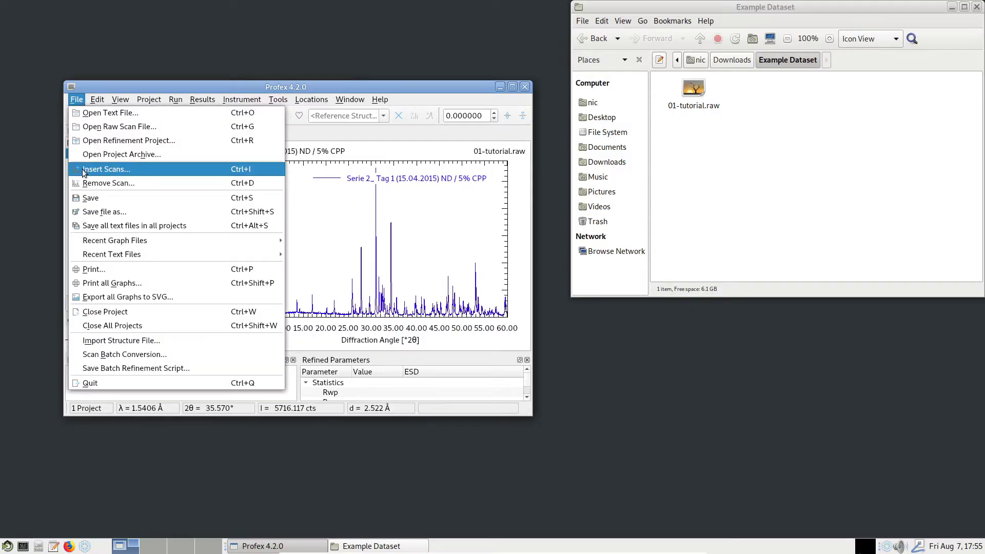
left_click(105, 311)
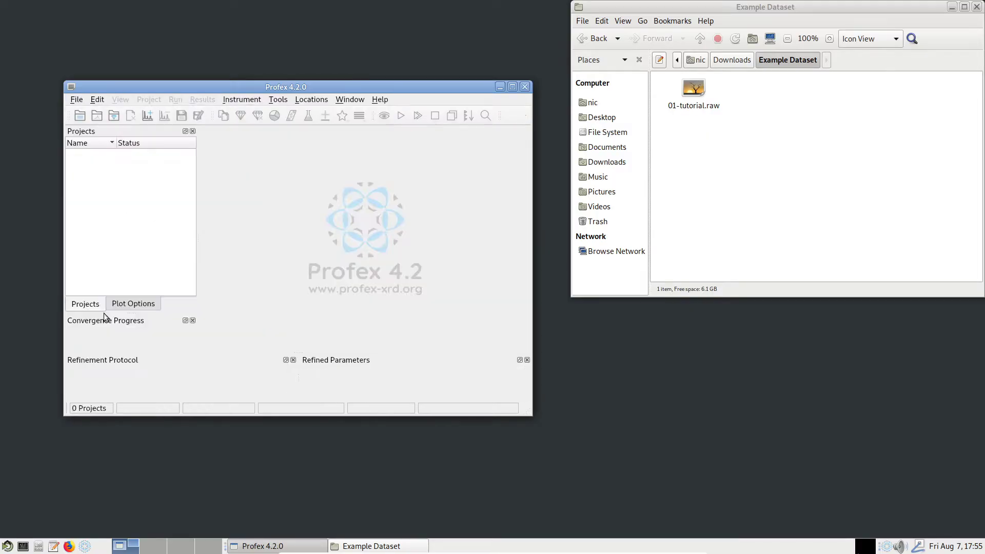
Load 01-tutorial.raw into Profex directly from the file manager's Example Dataset folder and maximize the Profex window.
left_click(751, 161)
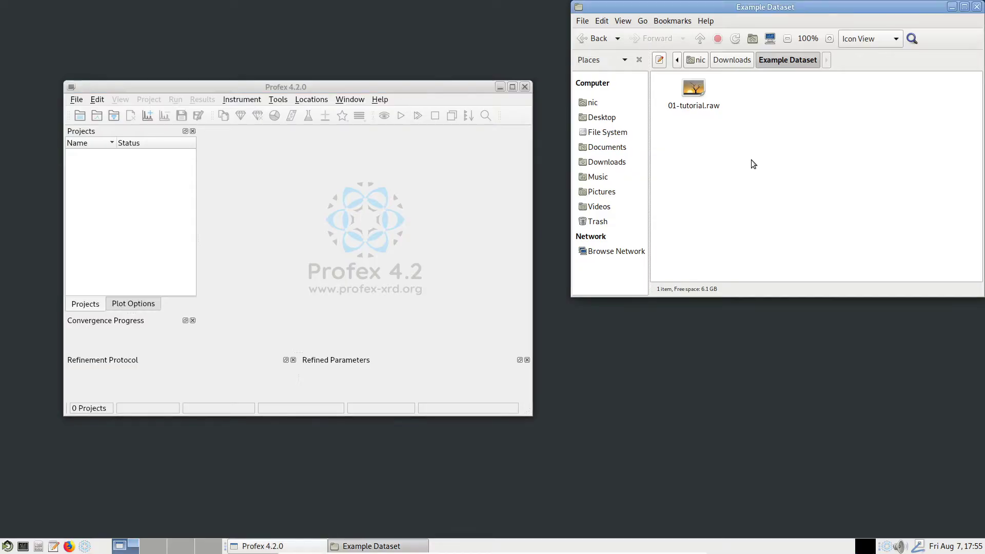
left_click_drag(696, 95, 271, 179)
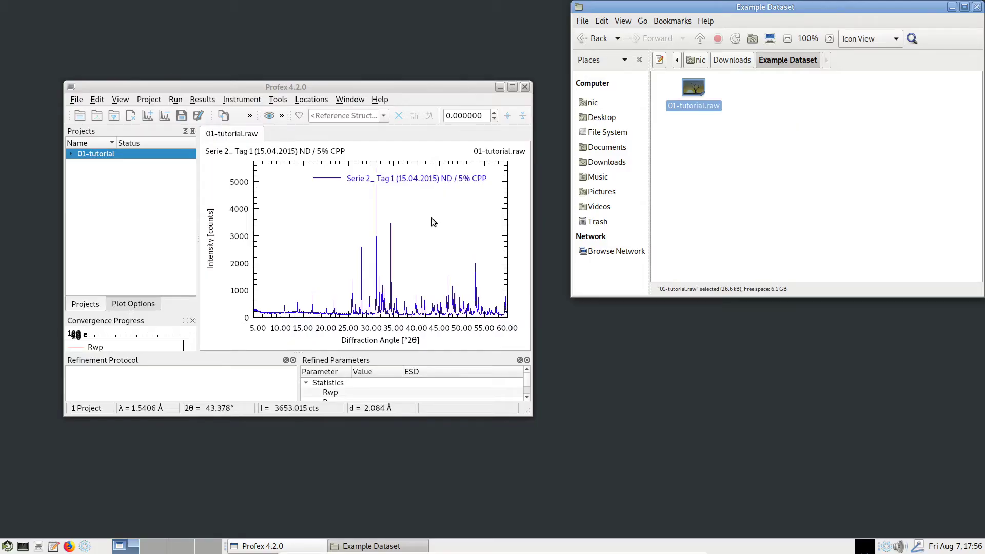
left_click(977, 7)
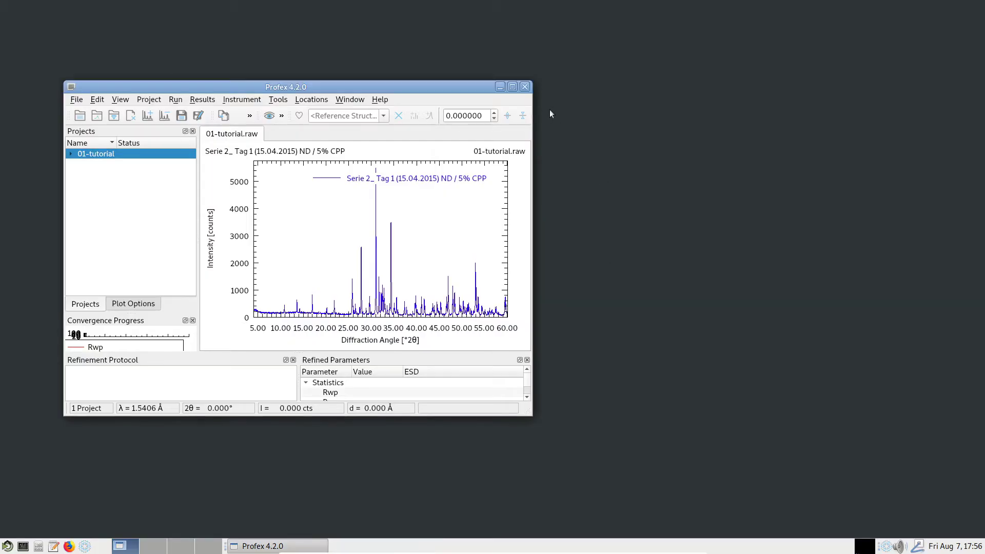
left_click(512, 87)
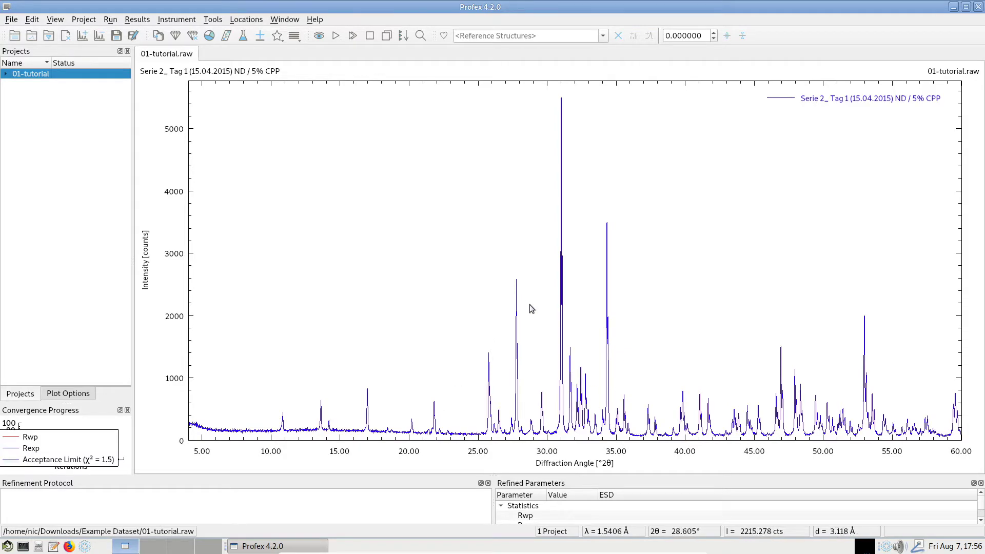
Inspect the scan's peaks from about 24 to 35° 2θ and at horizontal and vertical magnification, finishing on the full pattern.
left_click_drag(464, 249, 618, 455)
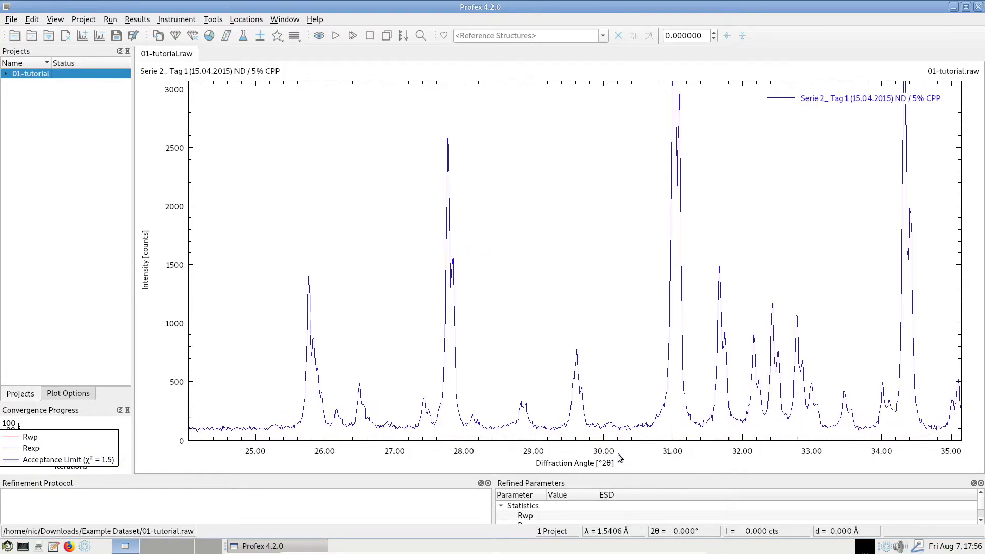
right_click(545, 253)
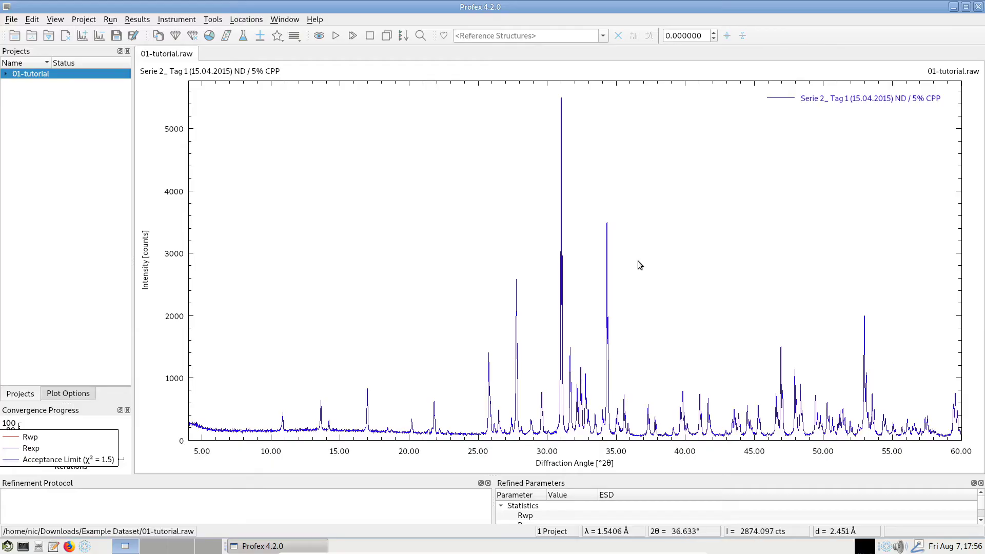
scroll(638, 265, "up", 5)
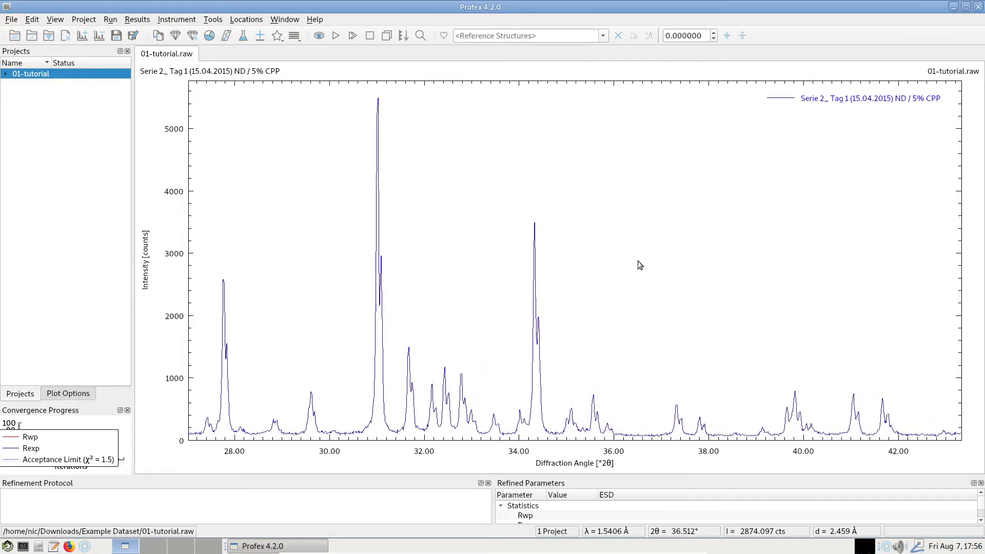
scroll(639, 265, "down", 5)
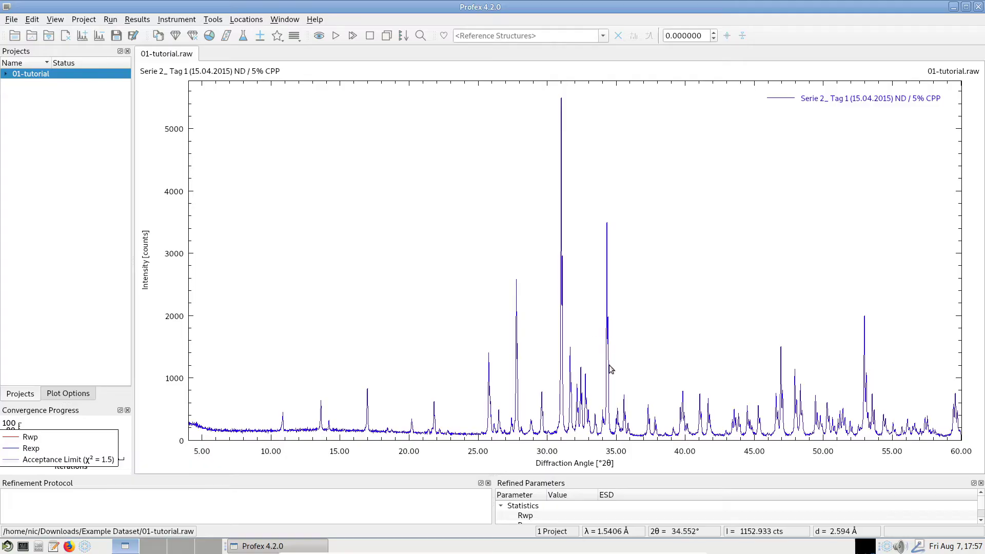
scroll(594, 435, "up", 2)
scroll(594, 435, "up", 5)
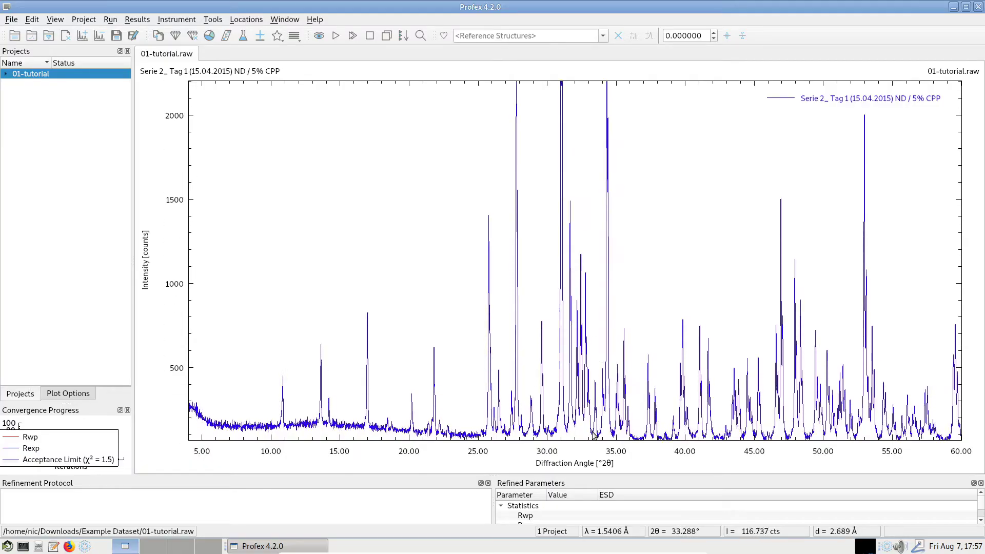
double_click(467, 308)
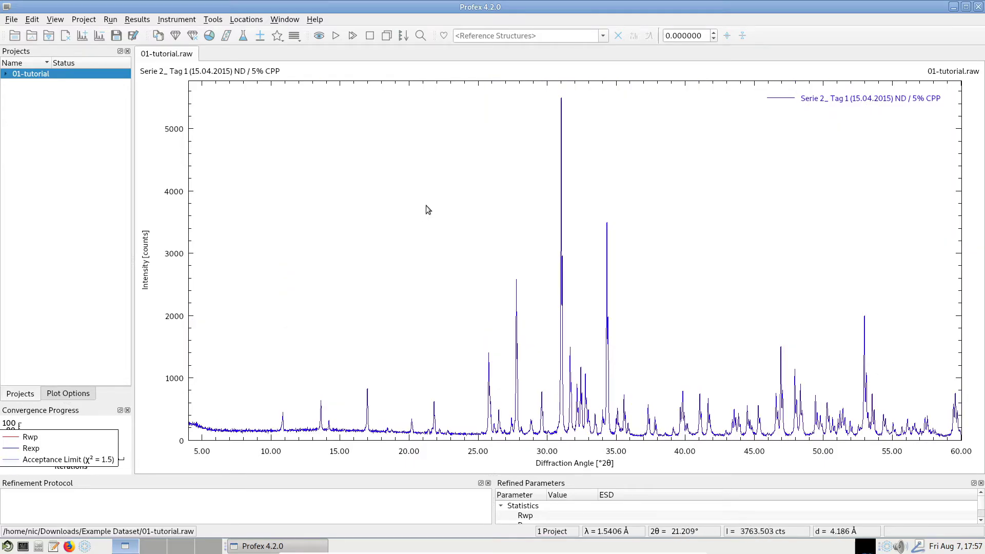
Review the mouse and keyboard actions help for the scan plot, try the zoom actions beside it, and close the help.
left_click(315, 20)
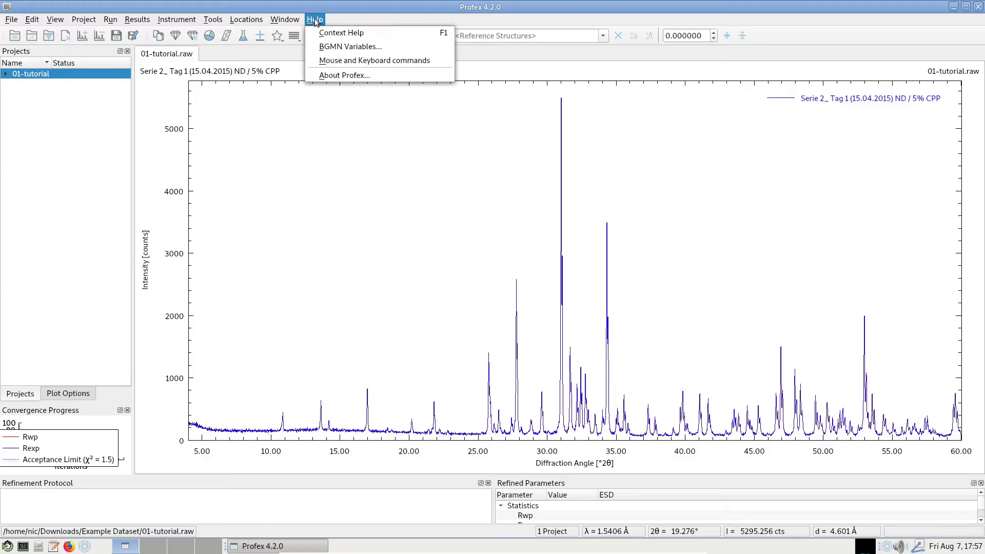
left_click(346, 61)
left_click_drag(384, 109, 493, 81)
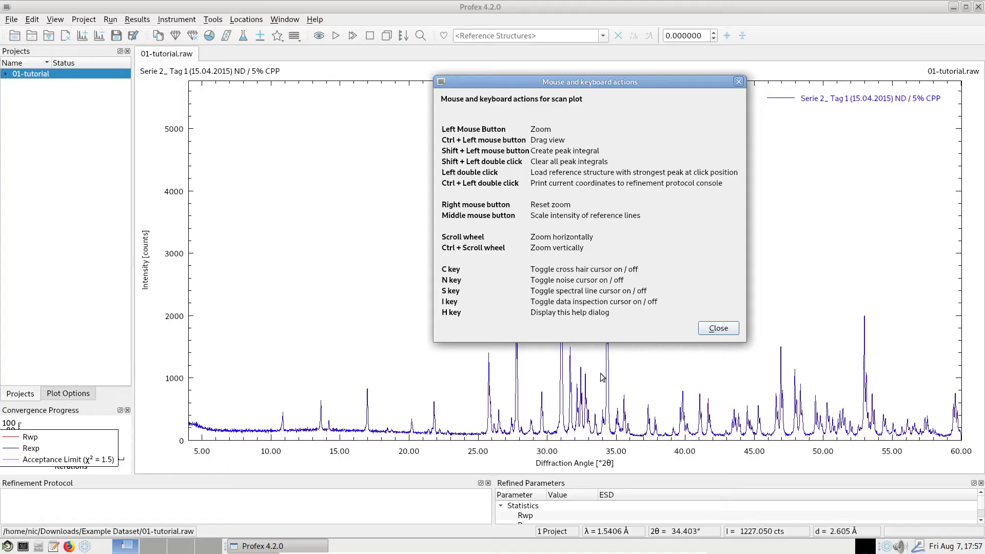
scroll(597, 393, "up", 5)
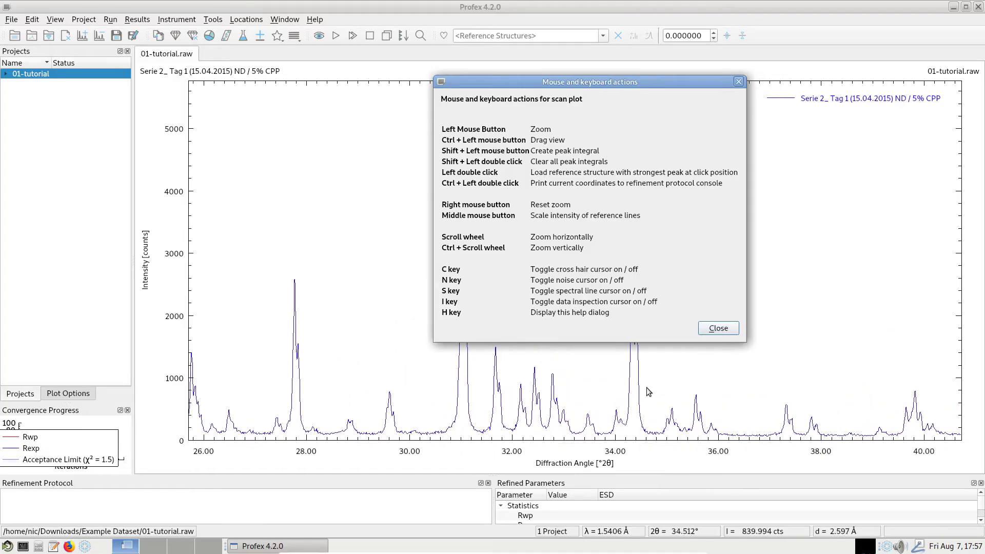
left_click_drag(595, 392, 612, 387)
right_click(612, 387)
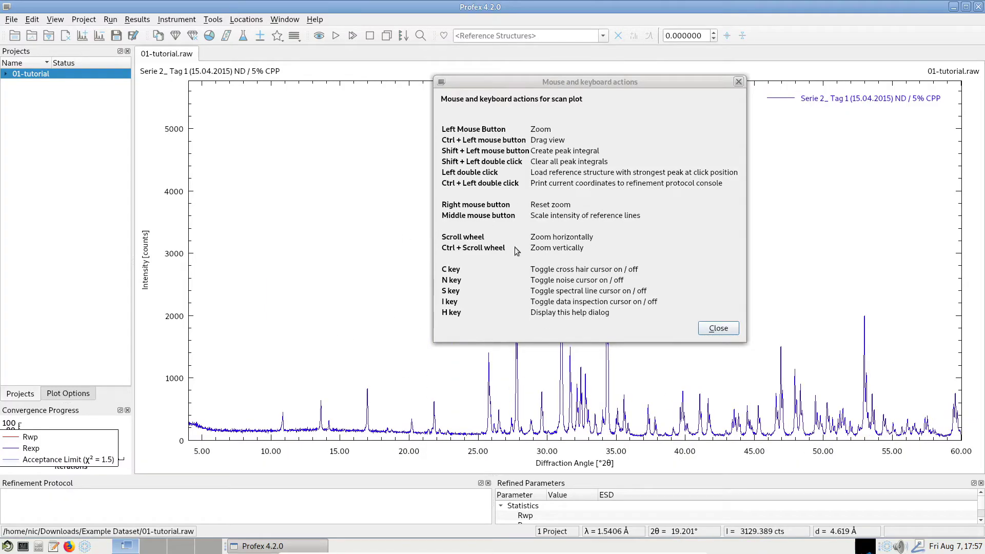
left_click(713, 329)
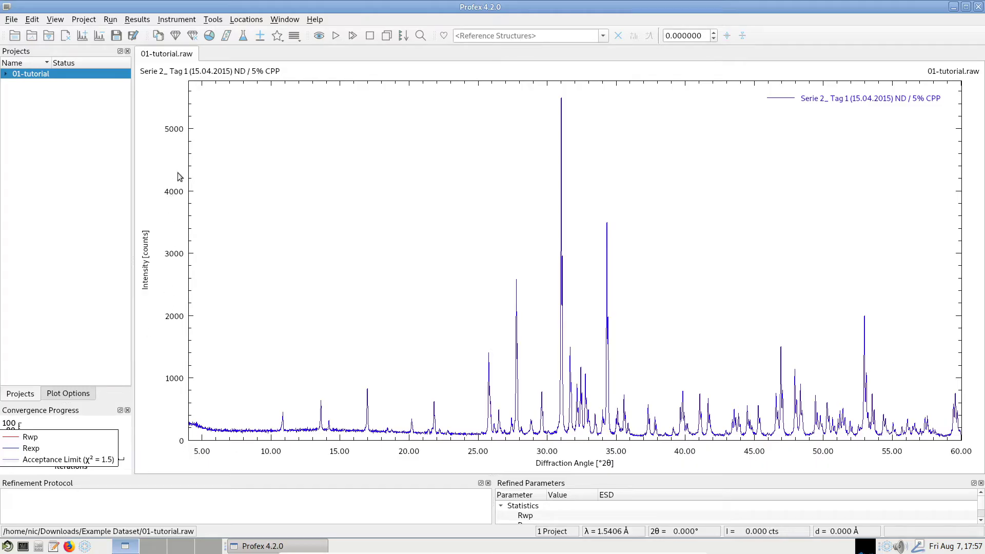
Display the intensity axis on the Sqrt and Log10 scales, fitting the logarithmic view to the minimum intensity.
right_click(171, 235)
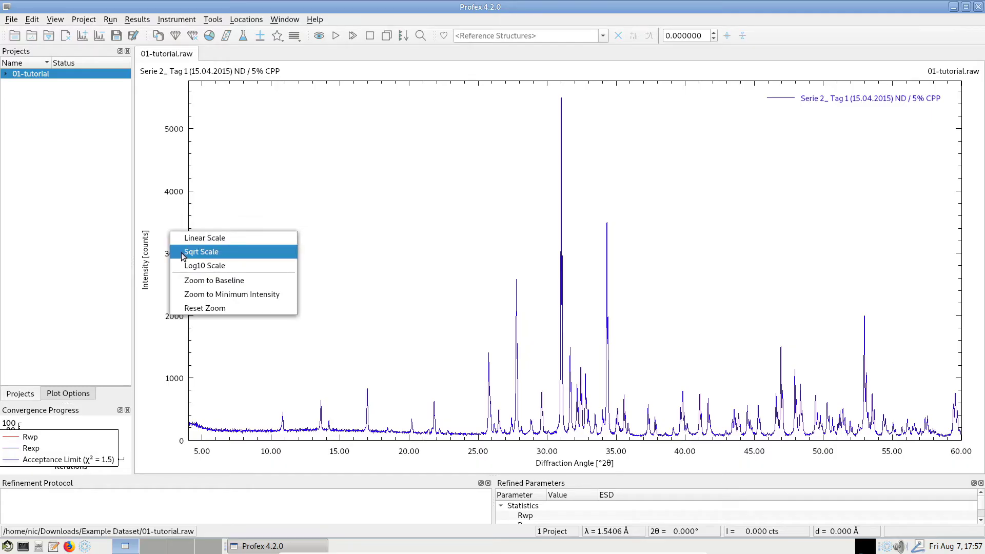
left_click(202, 252)
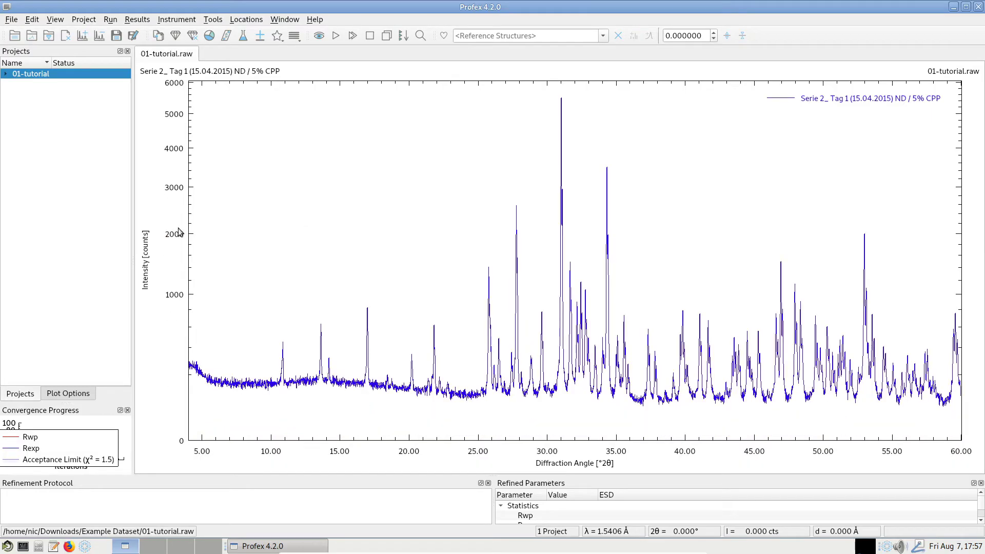
right_click(180, 231)
left_click(192, 263)
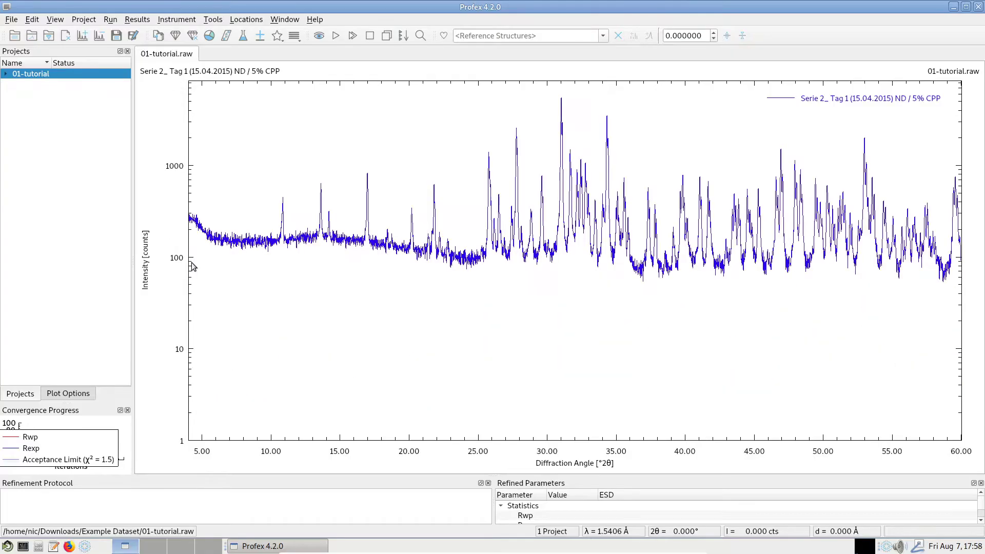
right_click(168, 203)
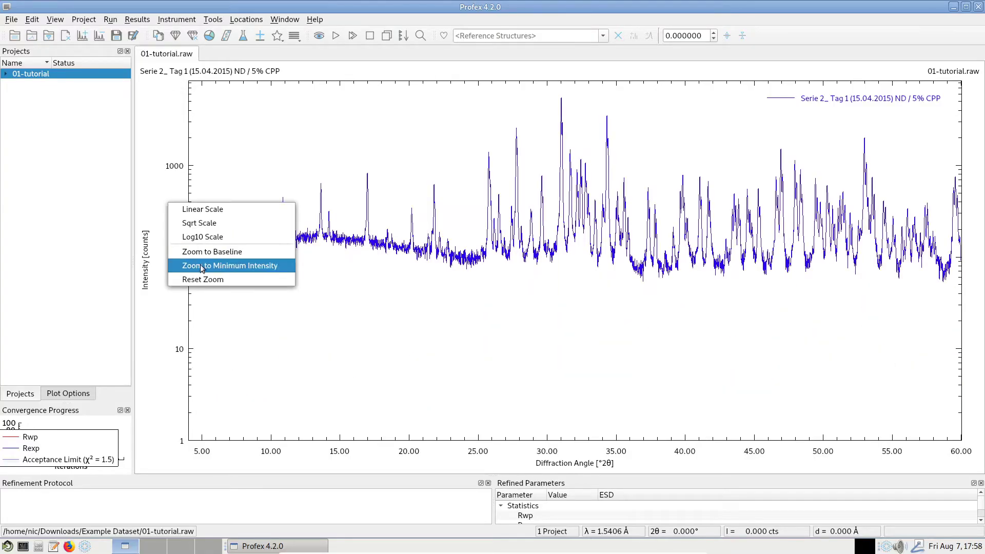
left_click(269, 266)
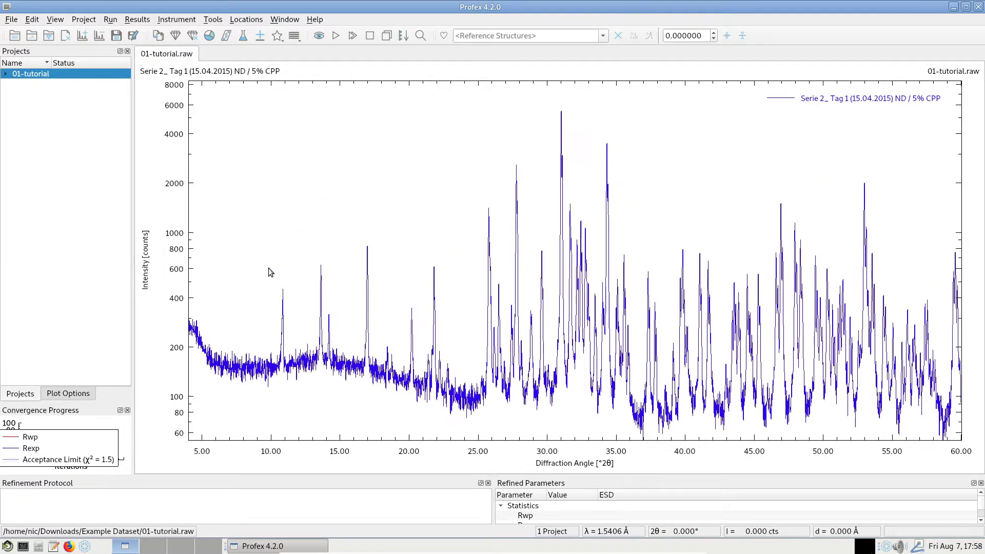
Return the intensity axis to the linear scale and reset its zoom.
right_click(154, 189)
left_click(156, 191)
right_click(156, 192)
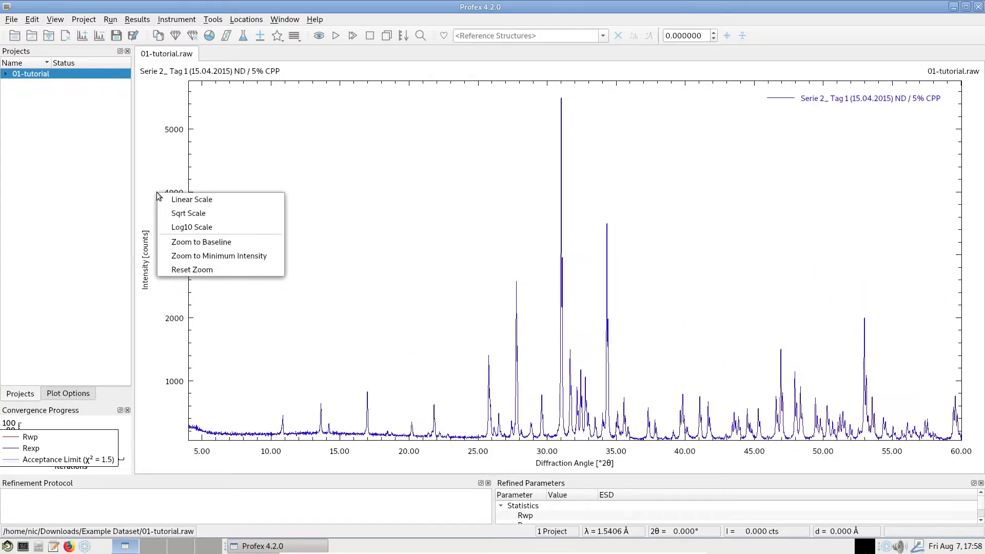
left_click(423, 161)
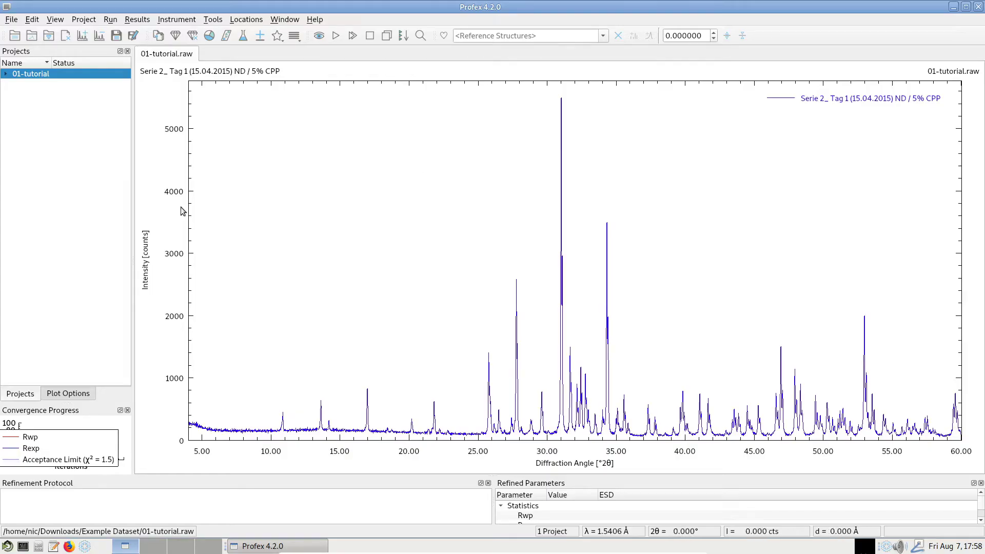
Show the diffraction axis in d spacing and switch it back to the 2θ scale.
right_click(465, 458)
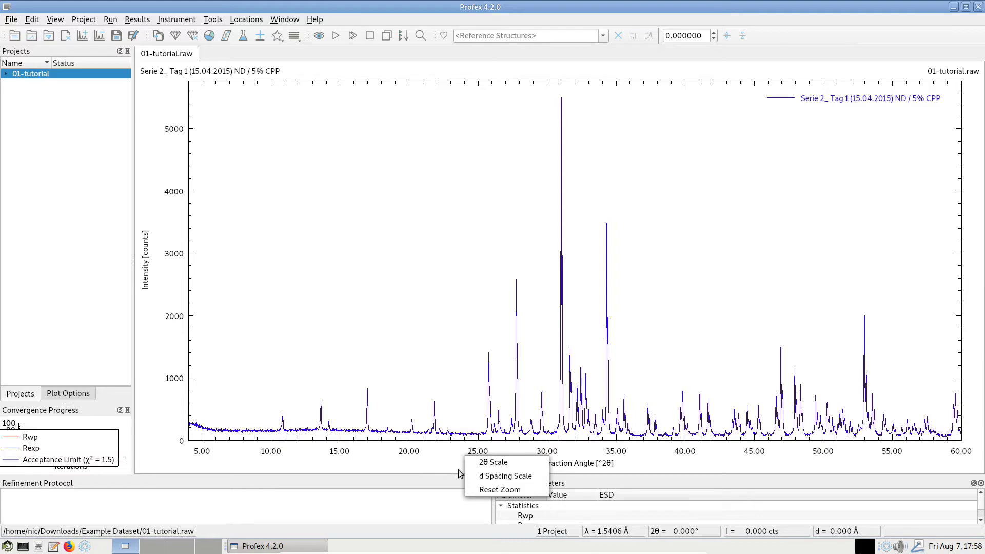
left_click(483, 478)
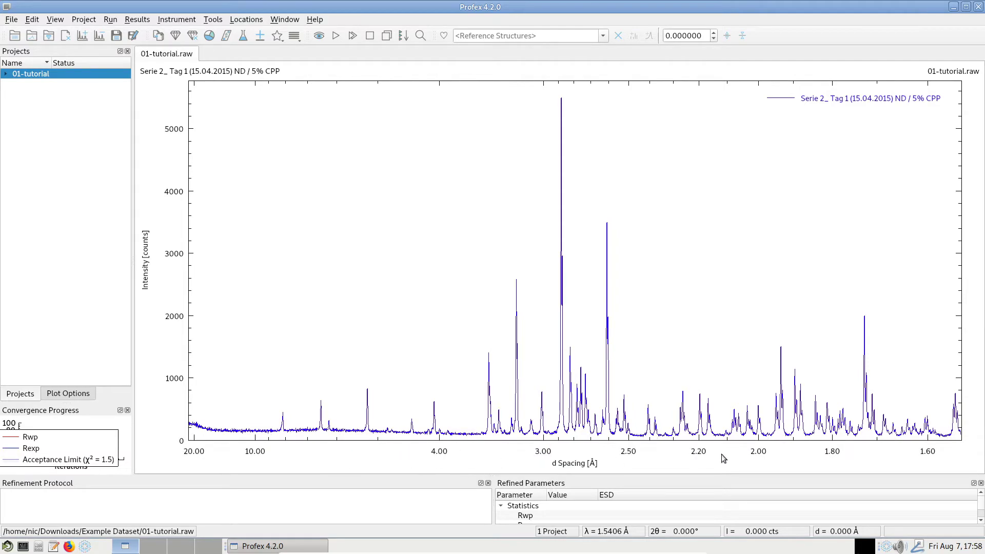
right_click(485, 454)
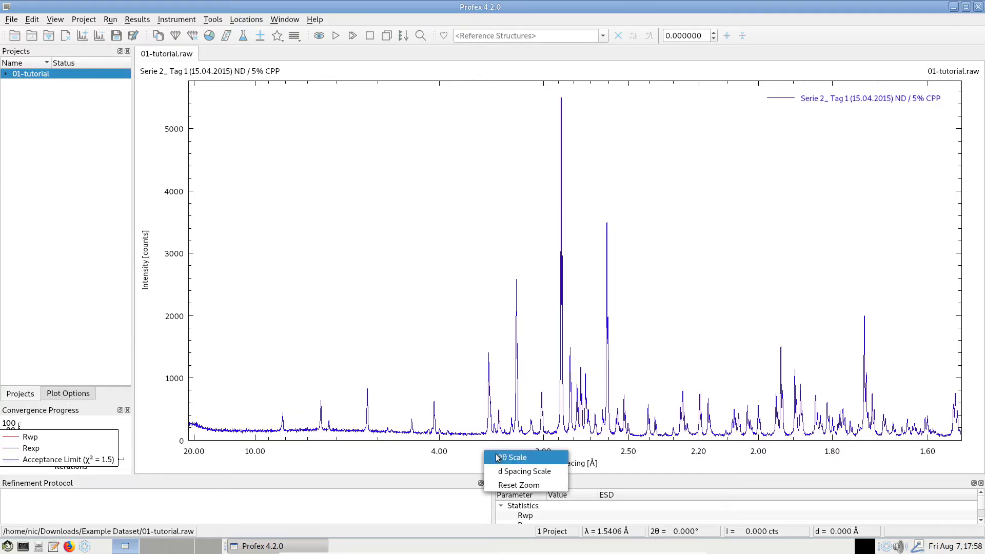
left_click(498, 457)
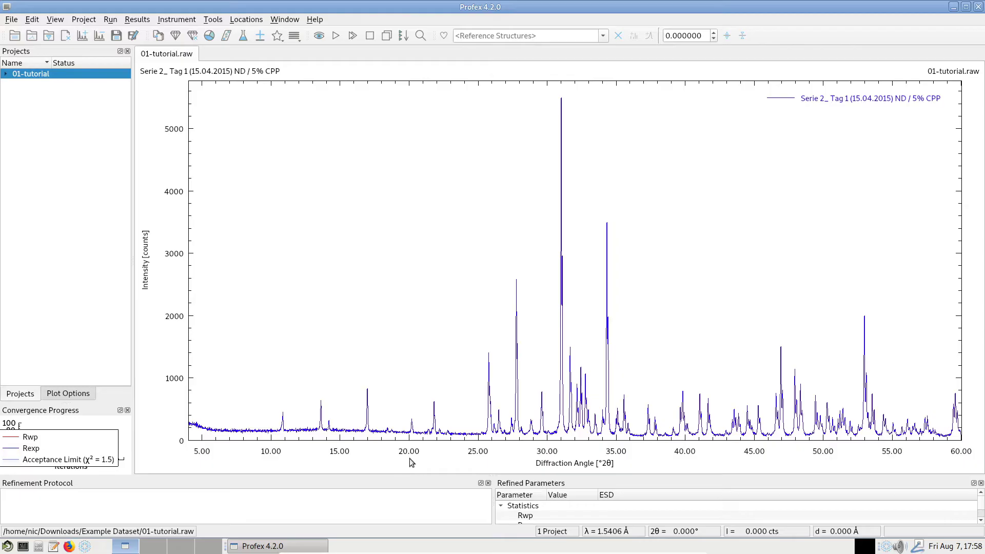
left_click(592, 454)
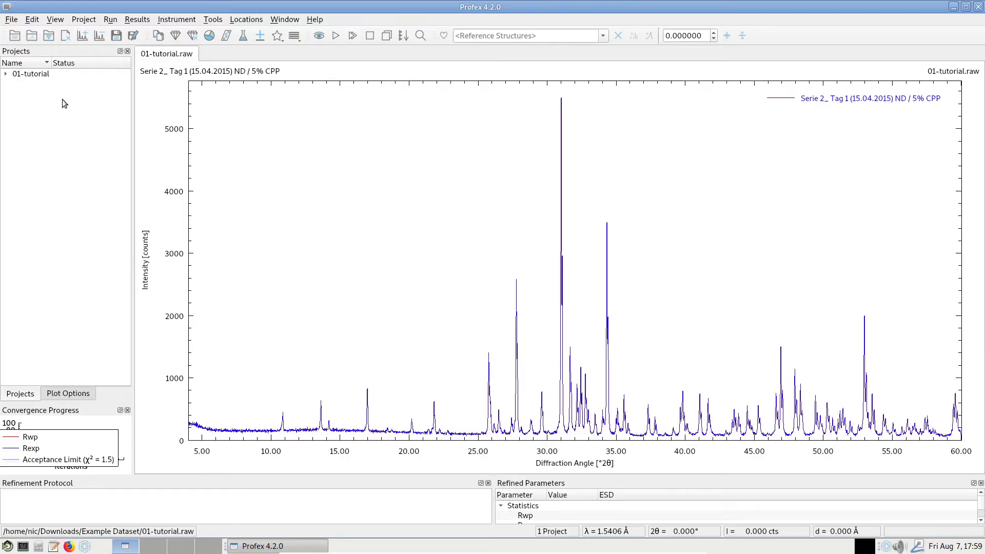
Expand the 01-tutorial project's details, fit the Name column to its contents, and widen the Projects panel moderately.
left_click(8, 76)
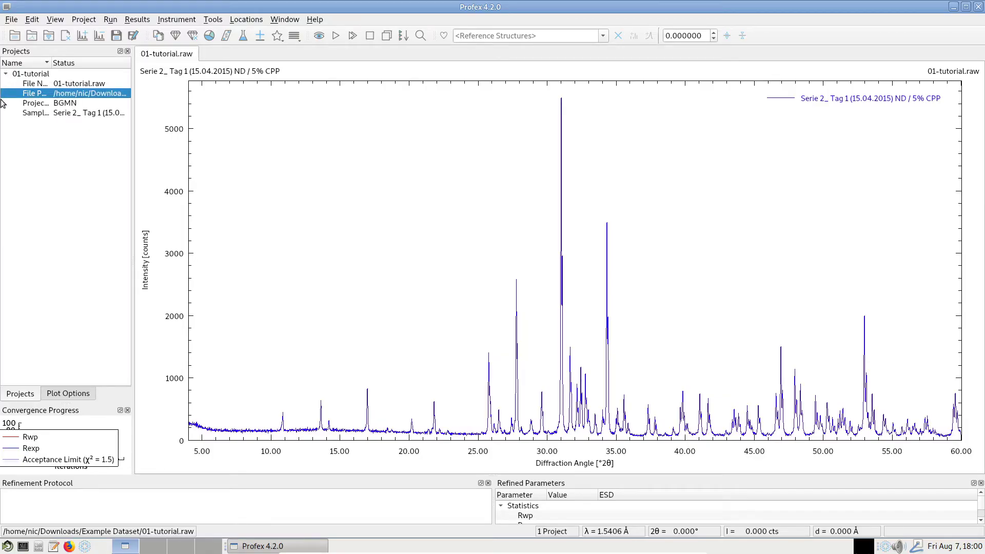
double_click(50, 62)
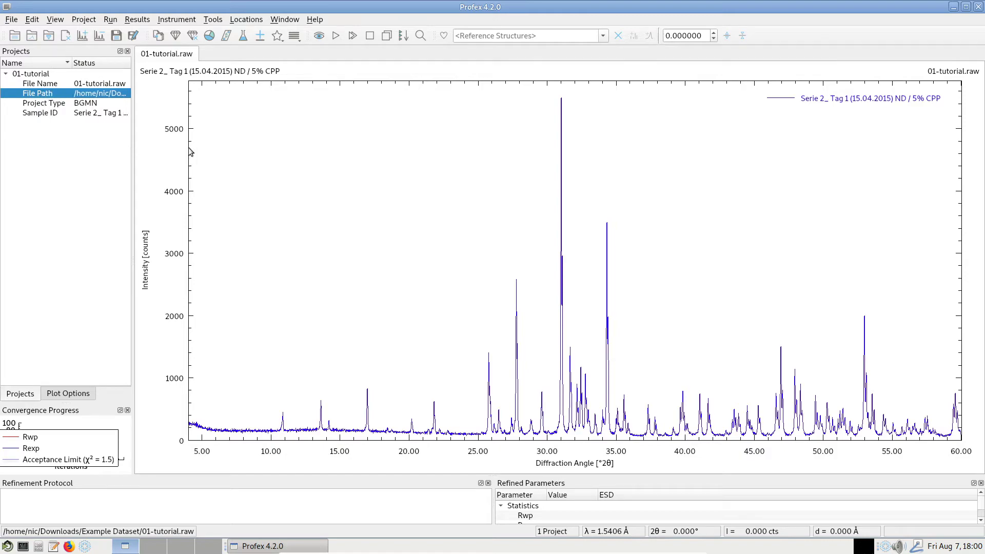
left_click_drag(133, 216, 230, 222)
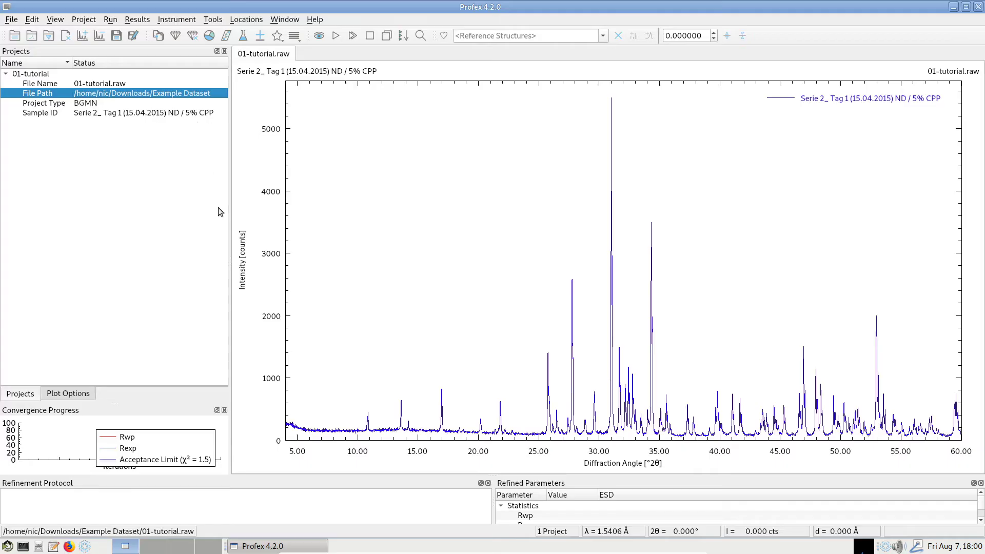
left_click_drag(229, 219, 177, 221)
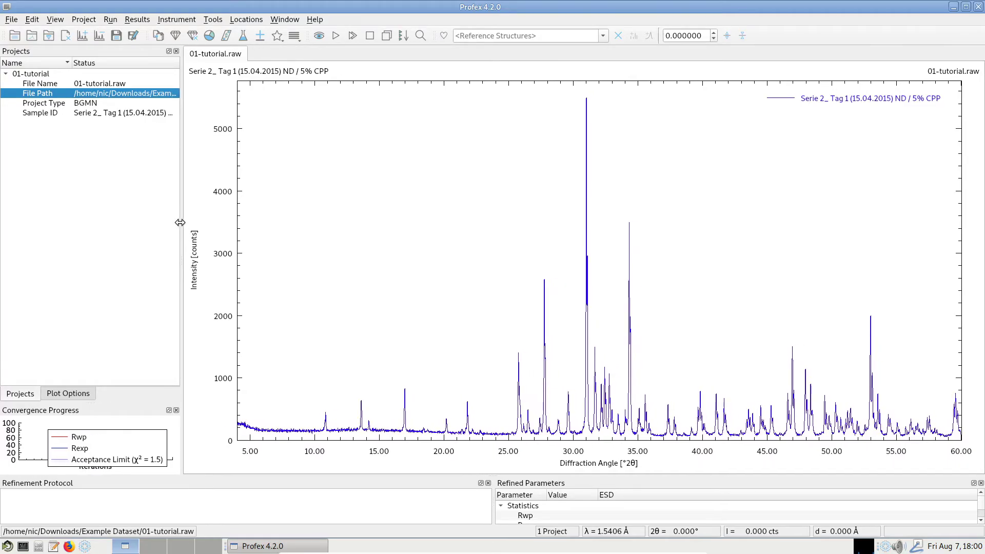
Show the Plot Options and make the Convergence Progress, Refinement Protocol and Refined Parameters panels taller.
left_click(66, 394)
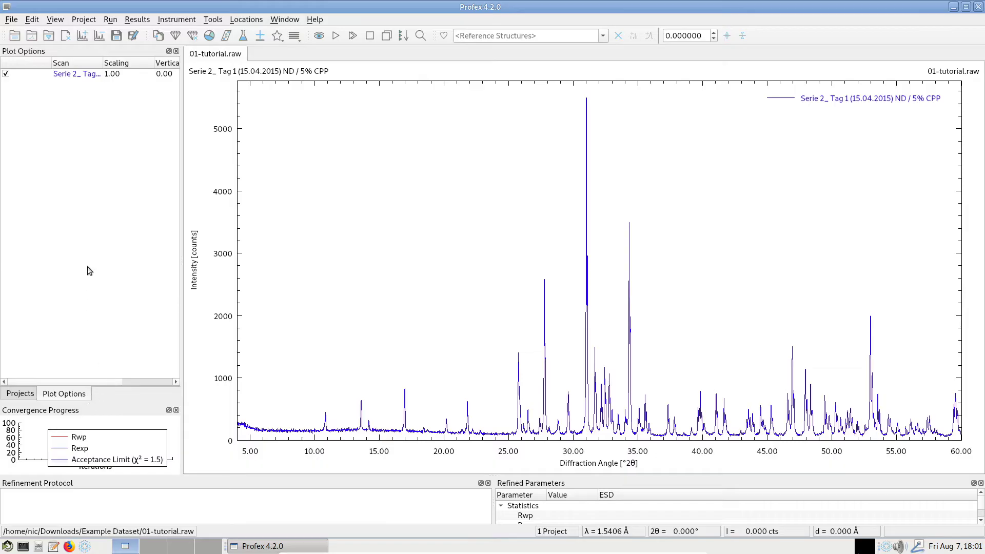
left_click_drag(88, 402, 88, 288)
left_click_drag(306, 477, 311, 402)
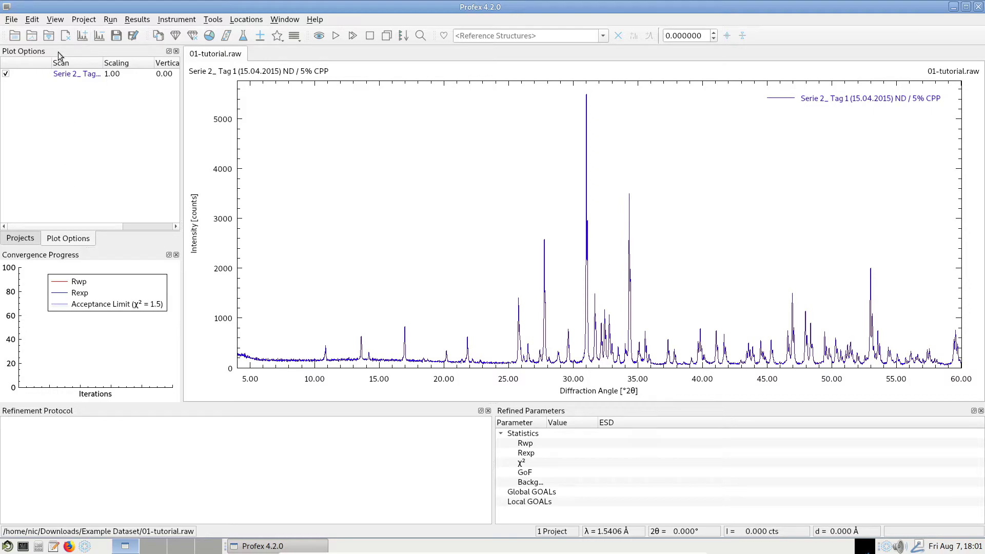
Detach the Plot Options panel and dock it between Projects and Convergence Progress, giving Projects more height.
left_click_drag(58, 52, 375, 139)
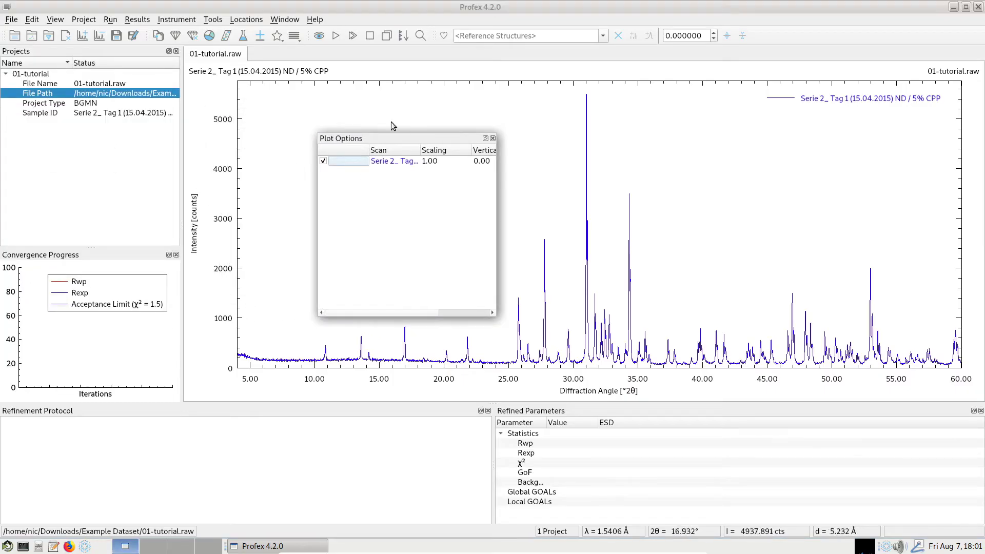
left_click_drag(395, 141, 382, 157)
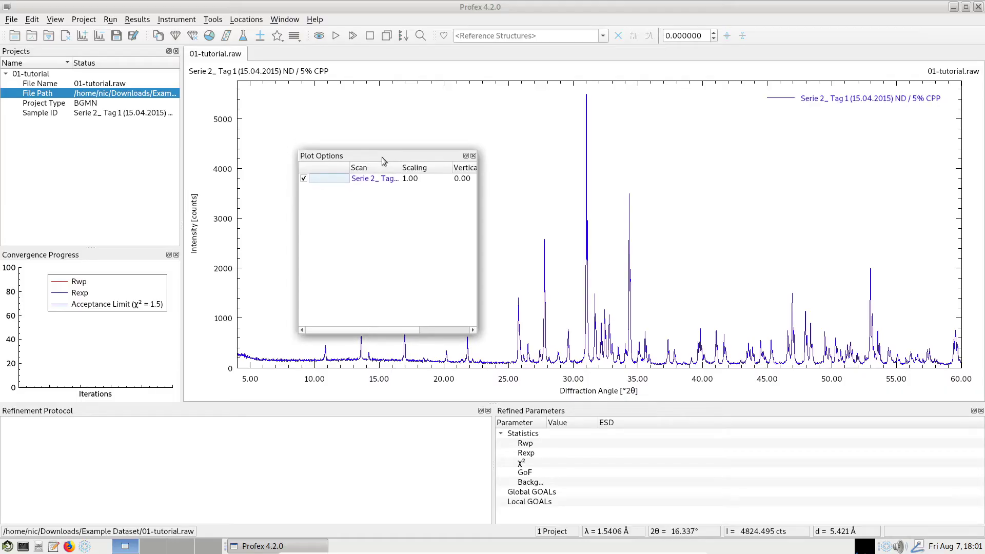
left_click_drag(368, 156, 77, 236)
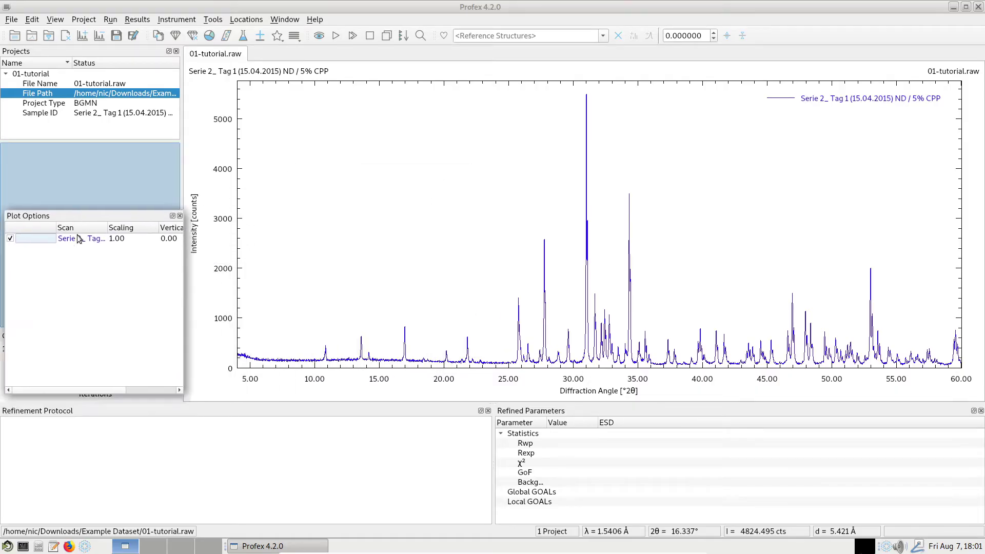
left_click_drag(60, 136, 65, 183)
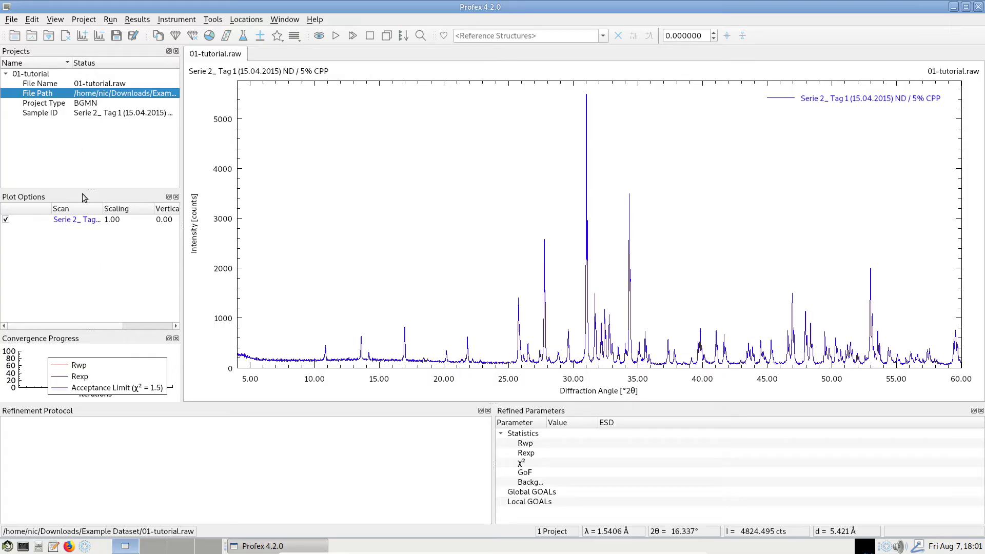
Try docking Plot Options to the right of the scan plot and return it between Projects and Convergence Progress.
left_click_drag(82, 197, 950, 253)
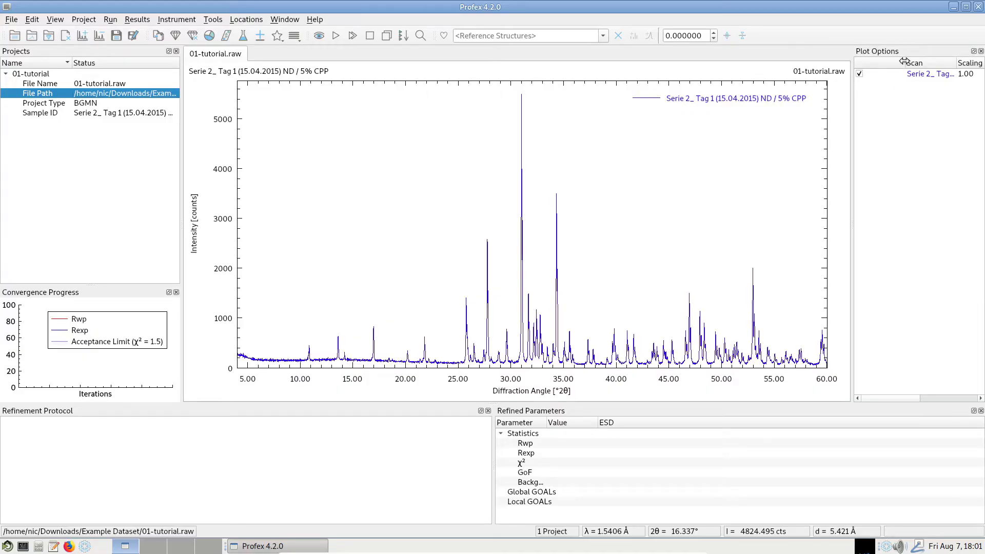
left_click_drag(905, 62, 80, 167)
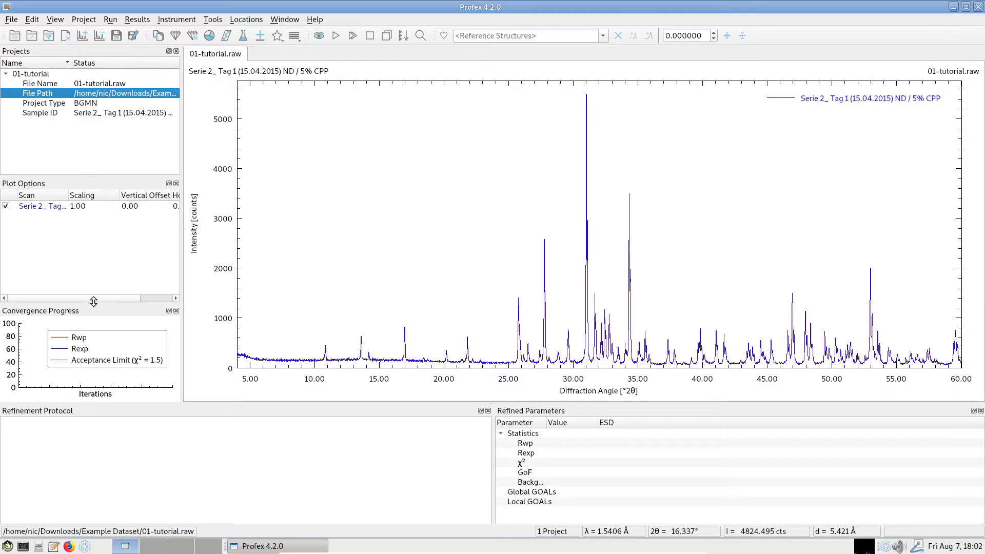
Make the Convergence Progress panel taller, then show the Chemical Composition panel in front of Refined Parameters.
left_click_drag(91, 305, 90, 274)
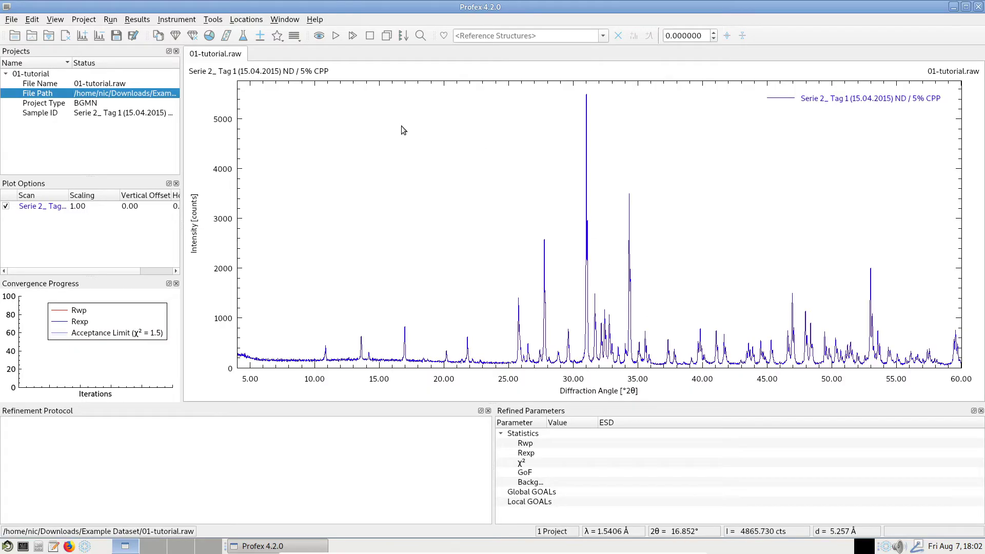
left_click(282, 21)
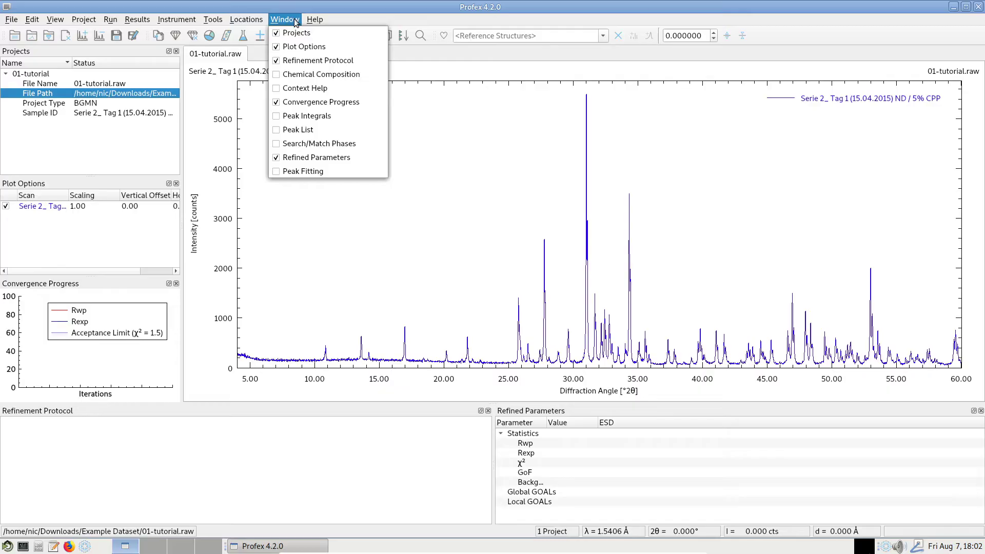
left_click(314, 77)
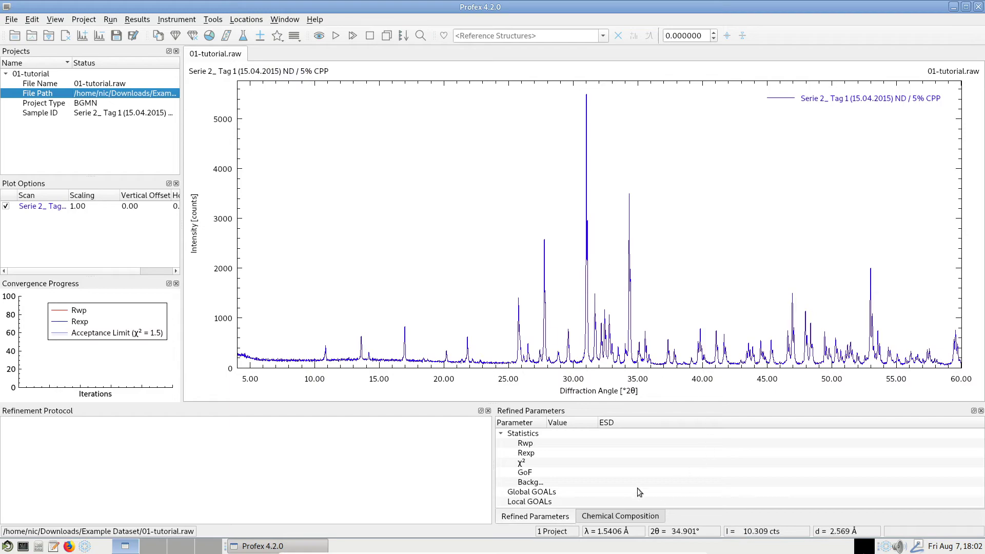
left_click(610, 518)
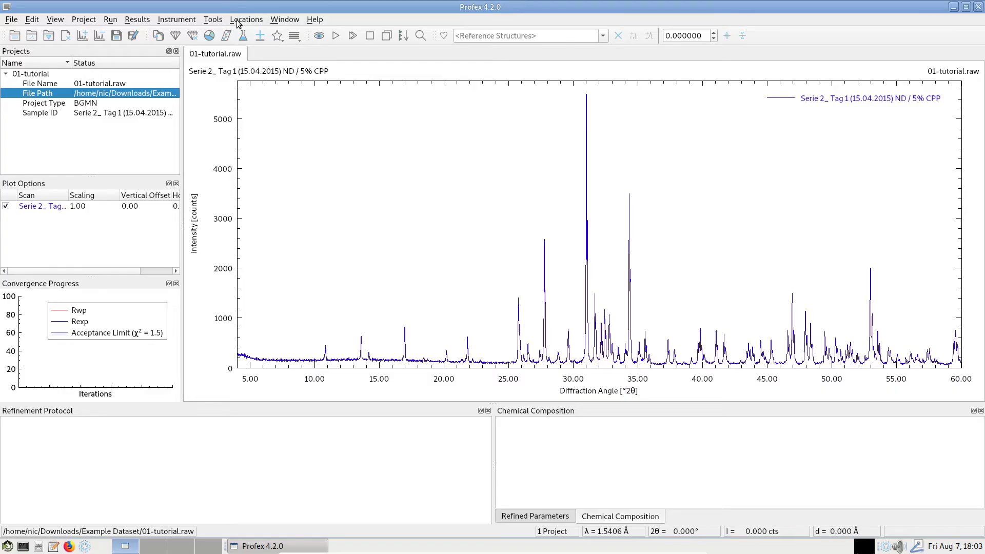
Show the Context Help panel beside the scan plot and widen it.
left_click(282, 23)
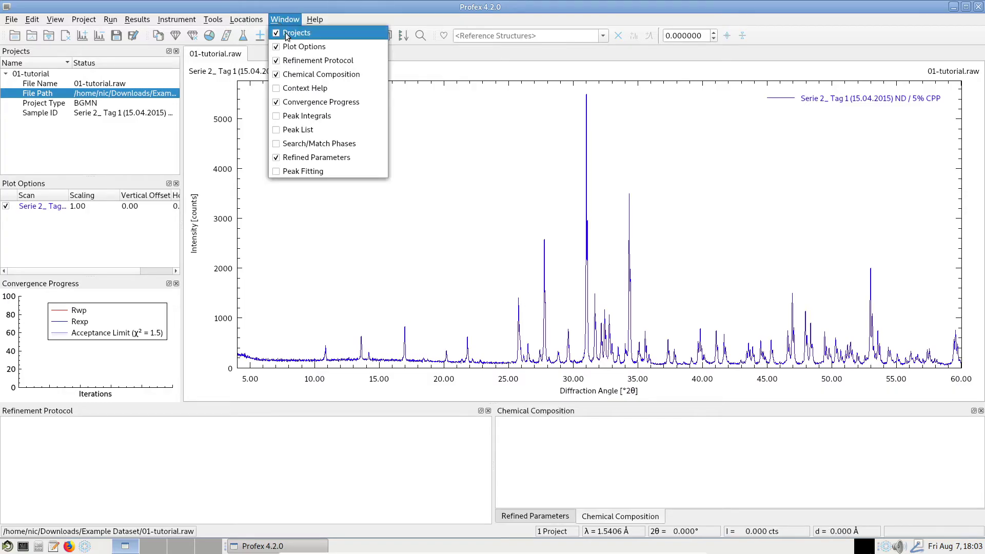
left_click(306, 89)
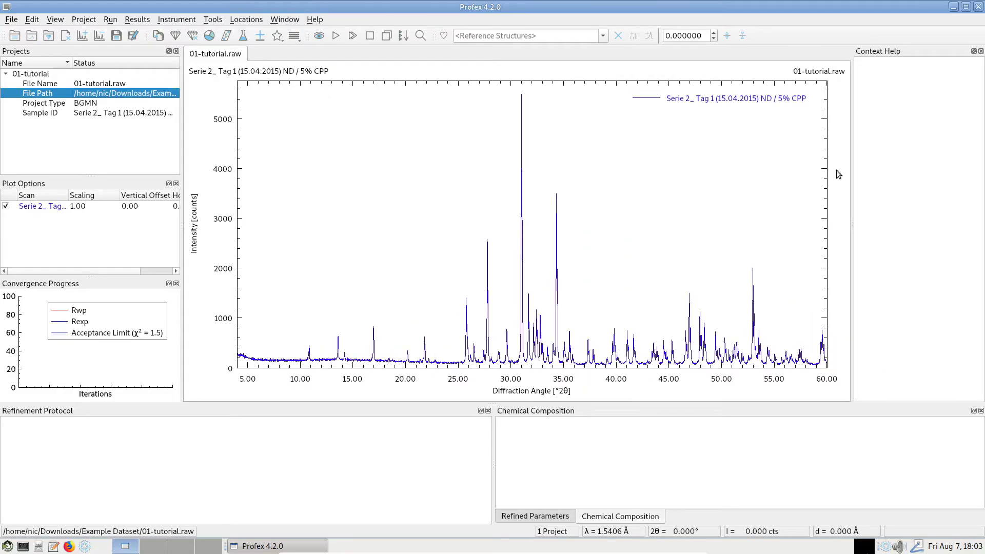
left_click_drag(851, 178, 789, 178)
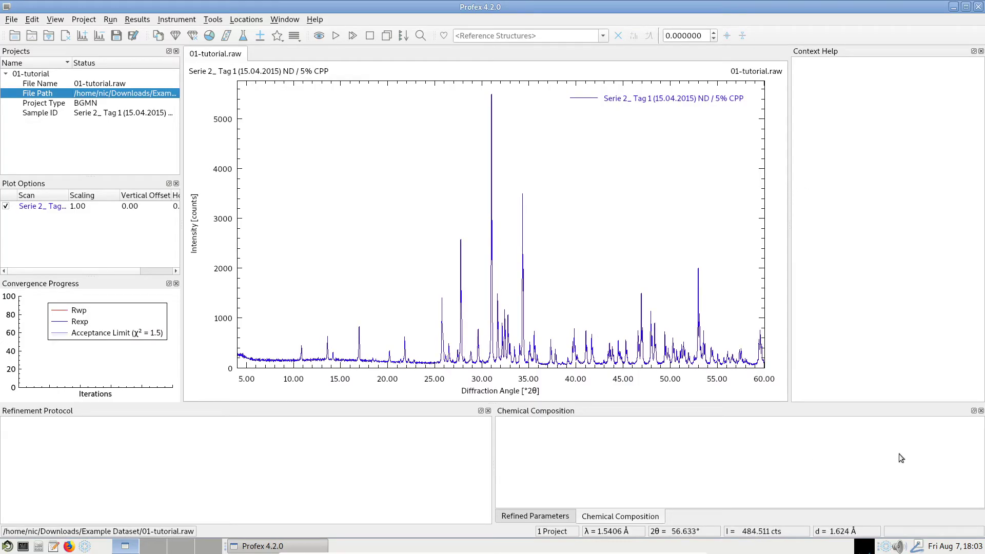
Close the Chemical Composition, Refined Parameters and Context Help panels.
left_click(981, 411)
left_click(981, 411)
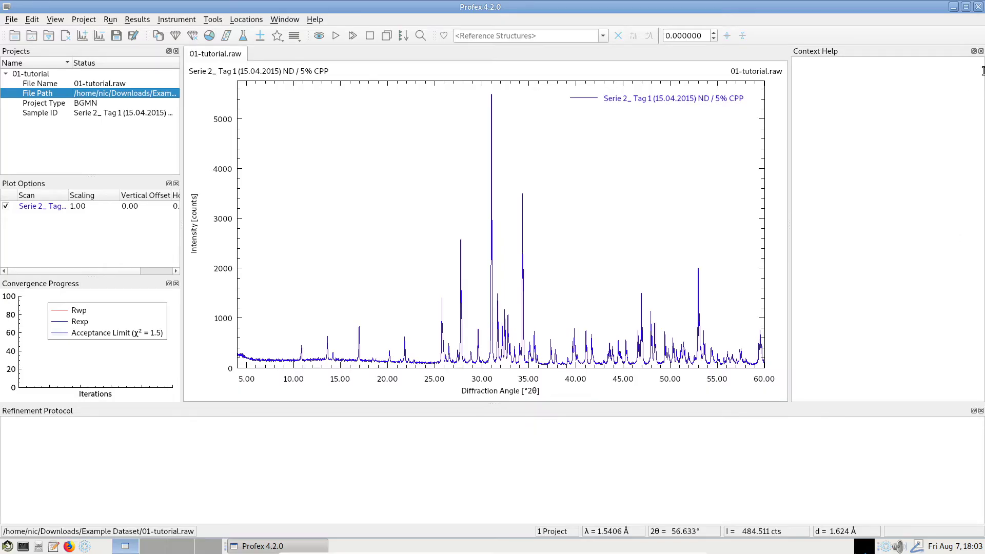
left_click(981, 52)
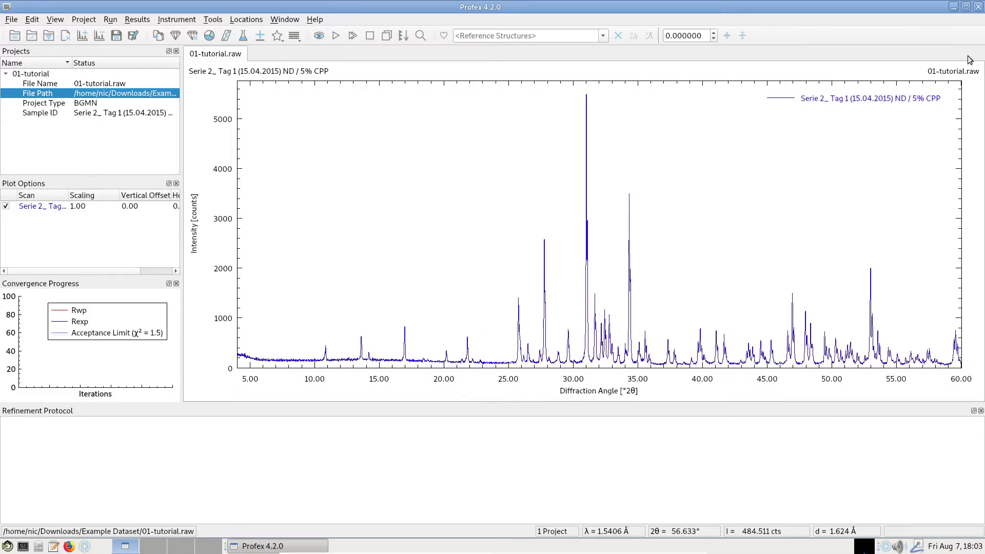
Show the Context Help and Refined Parameters panels again.
left_click(287, 21)
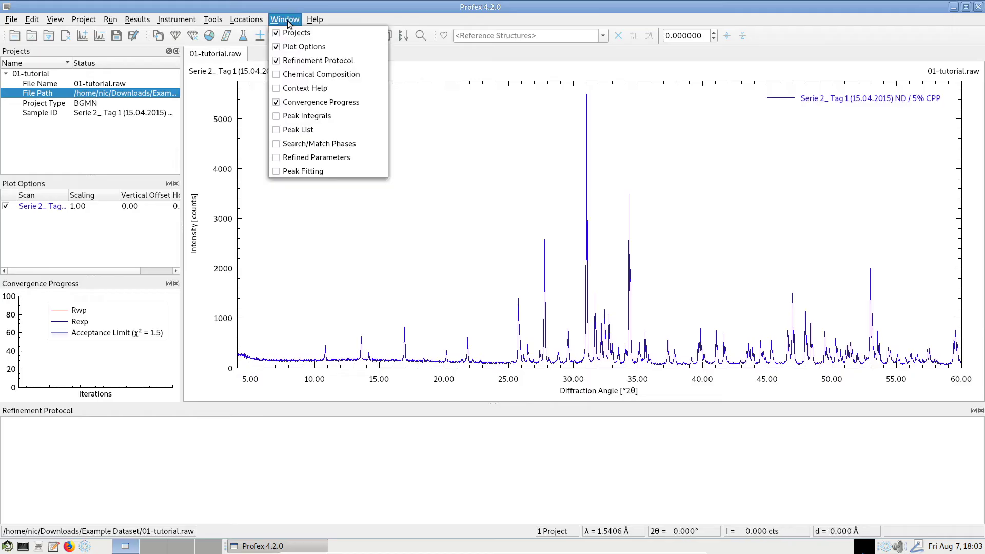
left_click(304, 88)
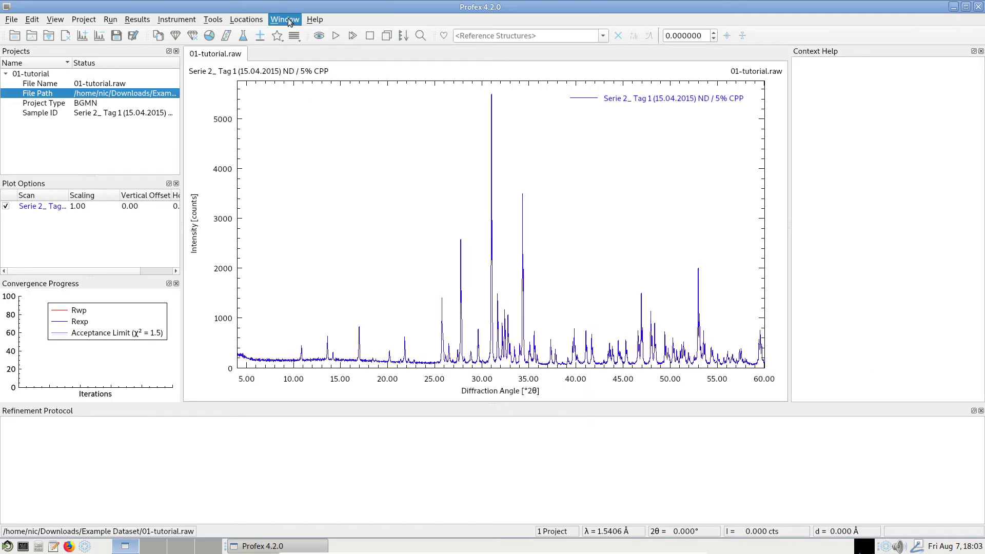
left_click(285, 20)
left_click(324, 159)
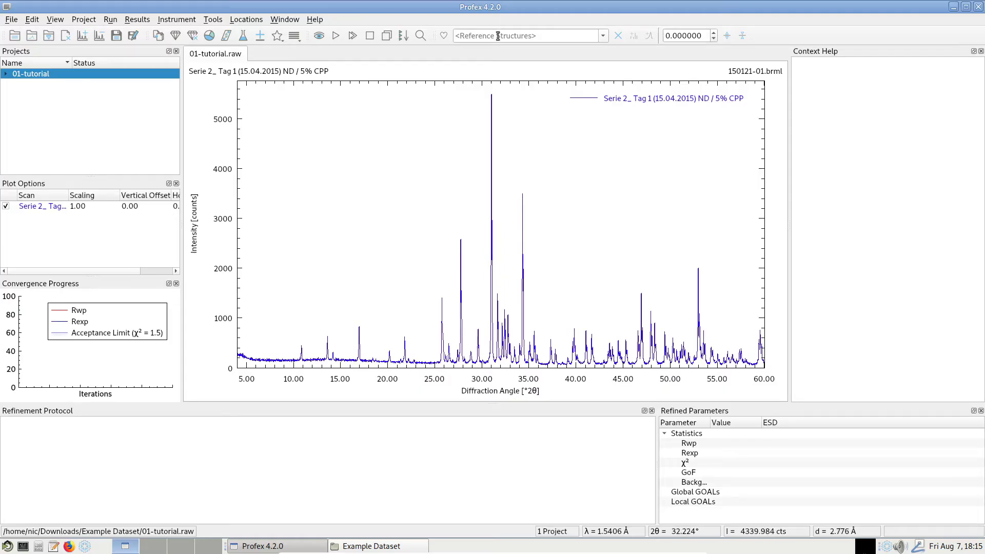
Browse the reference structures over the scan, from the aluminium oxides through Almandine to Andalusite, and reset the selection.
left_click(514, 36)
type("Al2O3-gamma-prime")
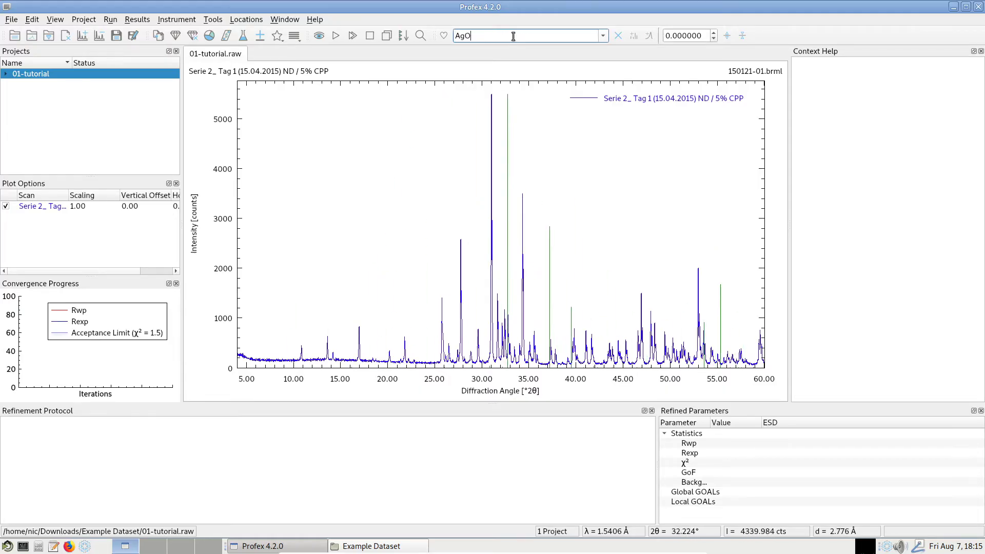
scroll(515, 36, "down", 4)
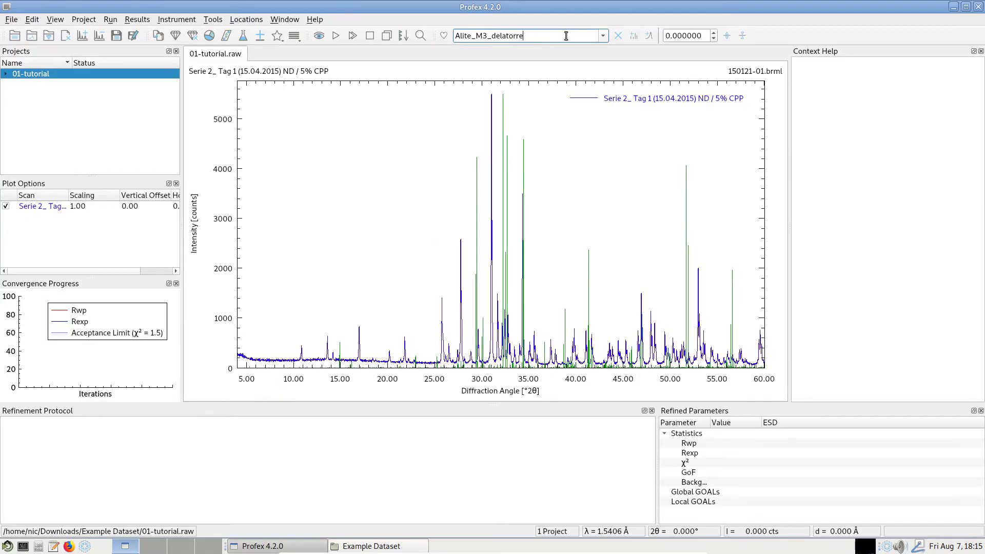
scroll(566, 36, "down", 4)
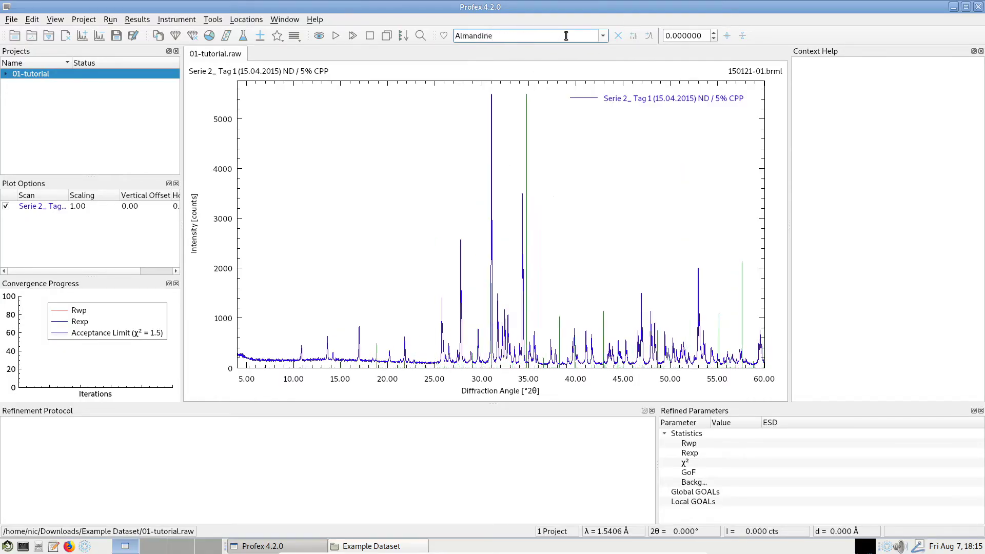
scroll(567, 36, "down", 3)
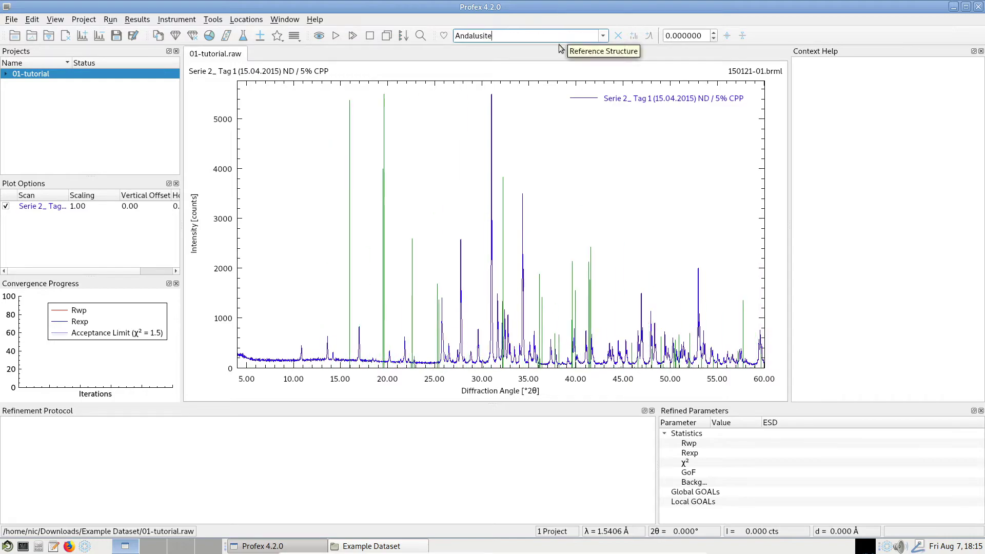
left_click(618, 37)
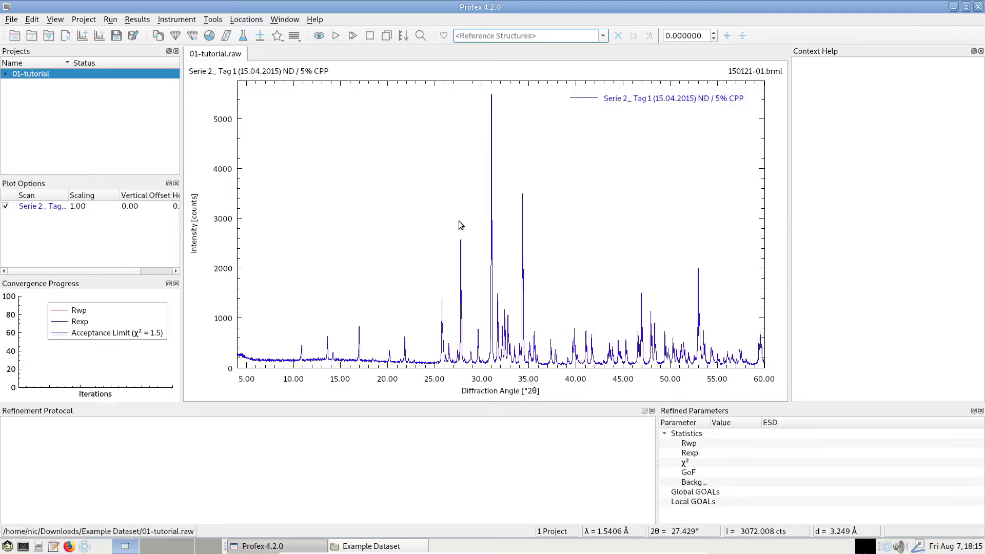
Look up the best matching phases for the strongest peak near 31° and the peak near 34°, ending on the strongest one.
left_click(492, 200)
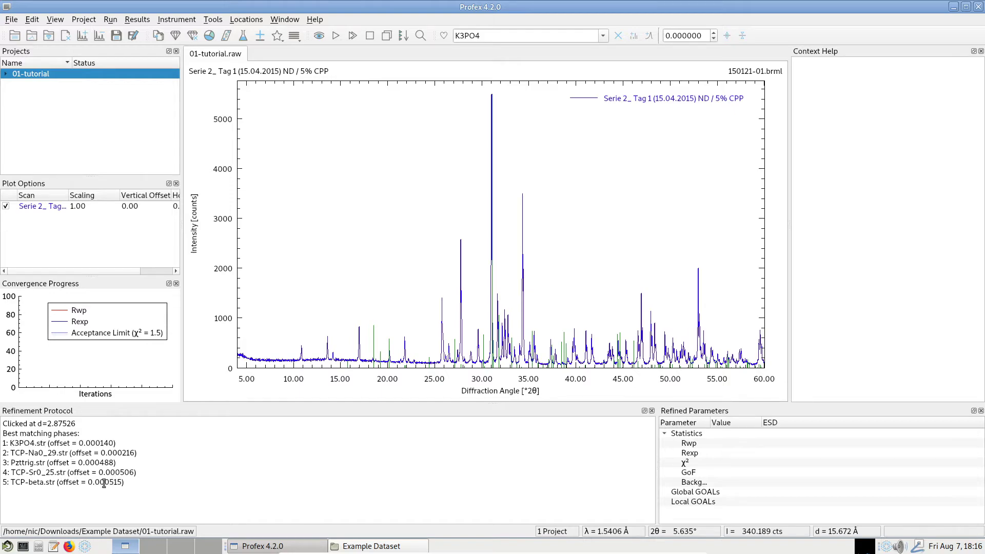
left_click(152, 481)
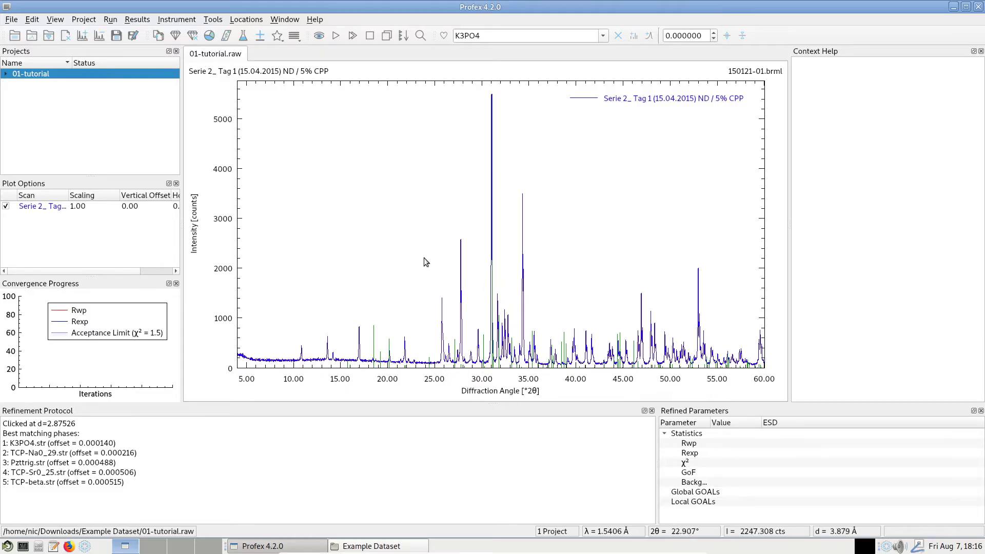
left_click(523, 266)
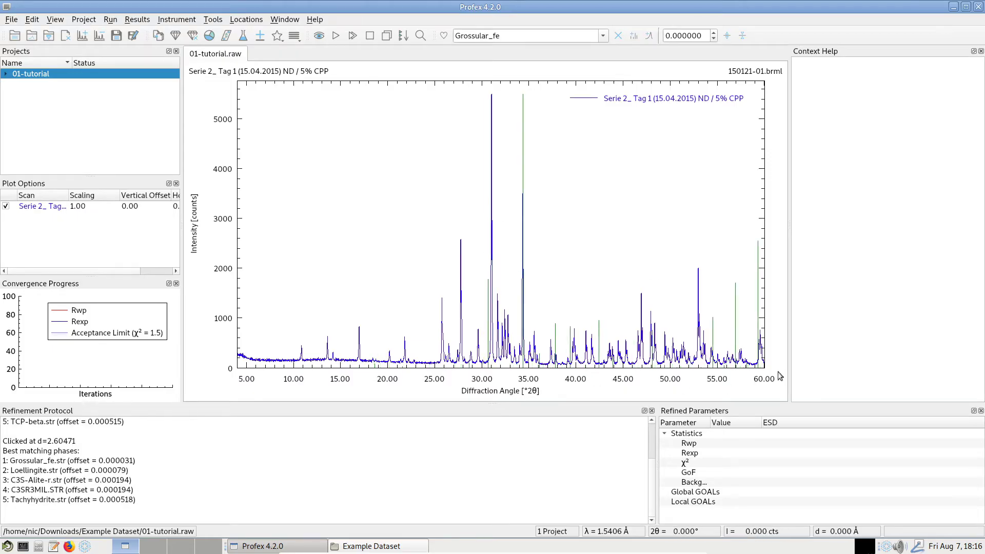
left_click(493, 189)
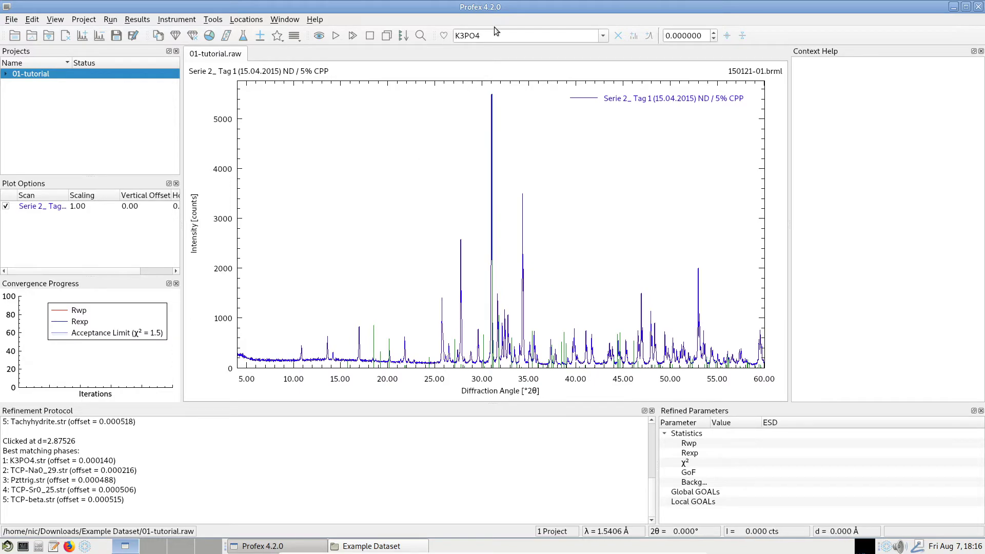
Overlay the TCP-Na0_29 reference structure on the scan to compare its peak positions.
left_click_drag(495, 38, 449, 41)
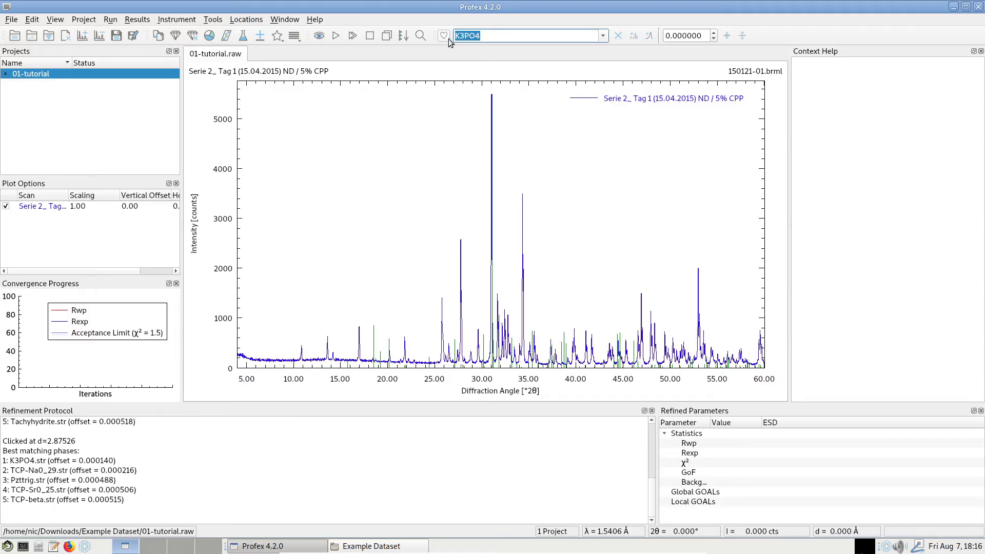
type("tcp-na0_29")
key("Return")
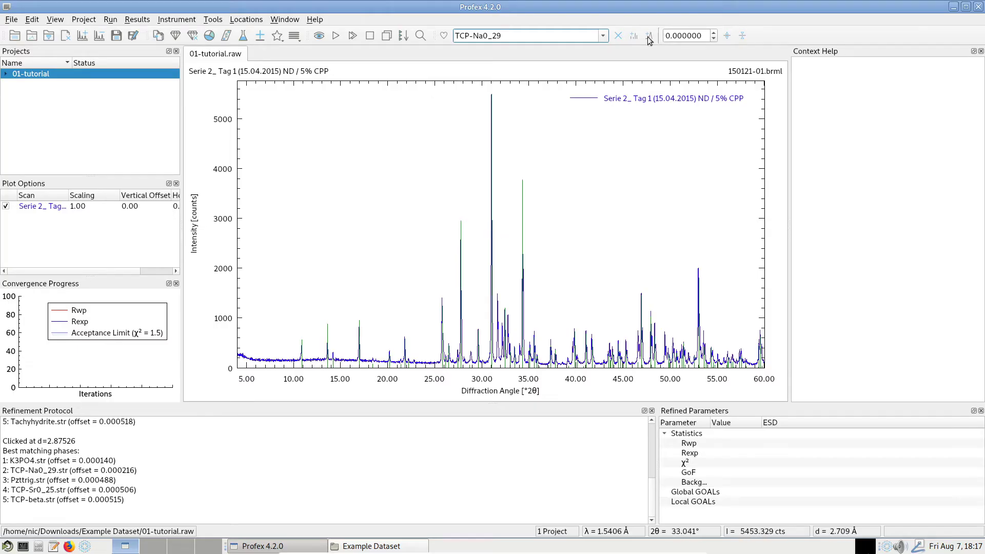
Reset the reference structure and close the Context Help panel.
left_click(617, 36)
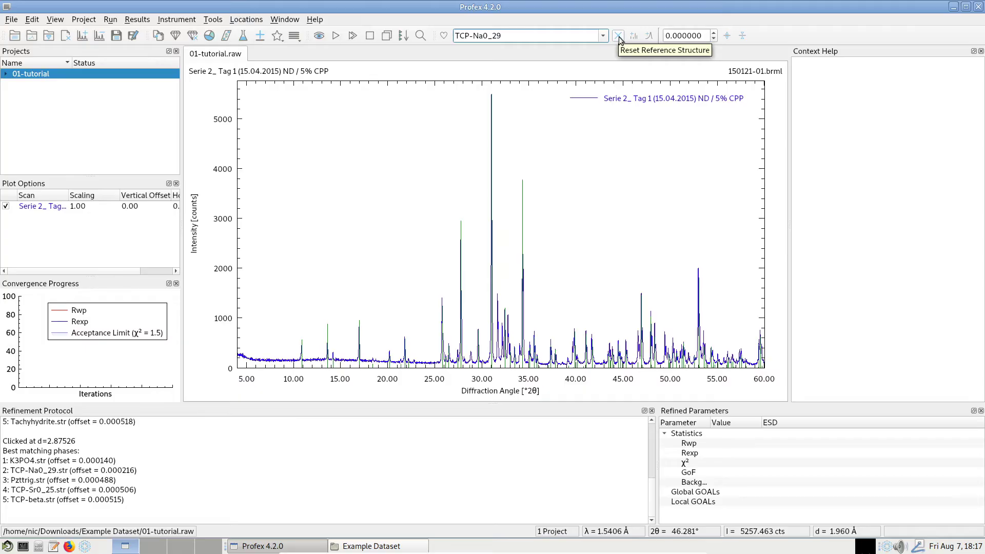
left_click(618, 37)
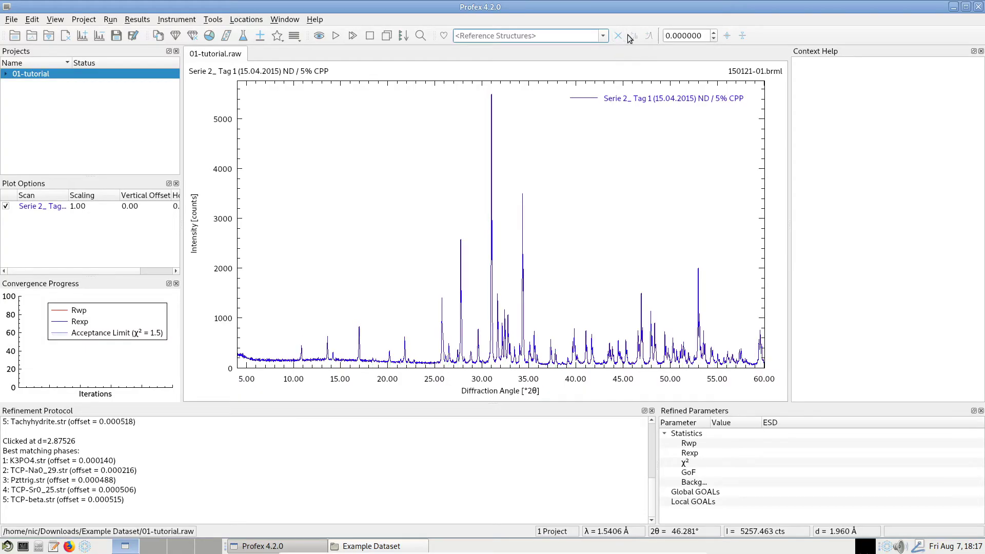
left_click(981, 51)
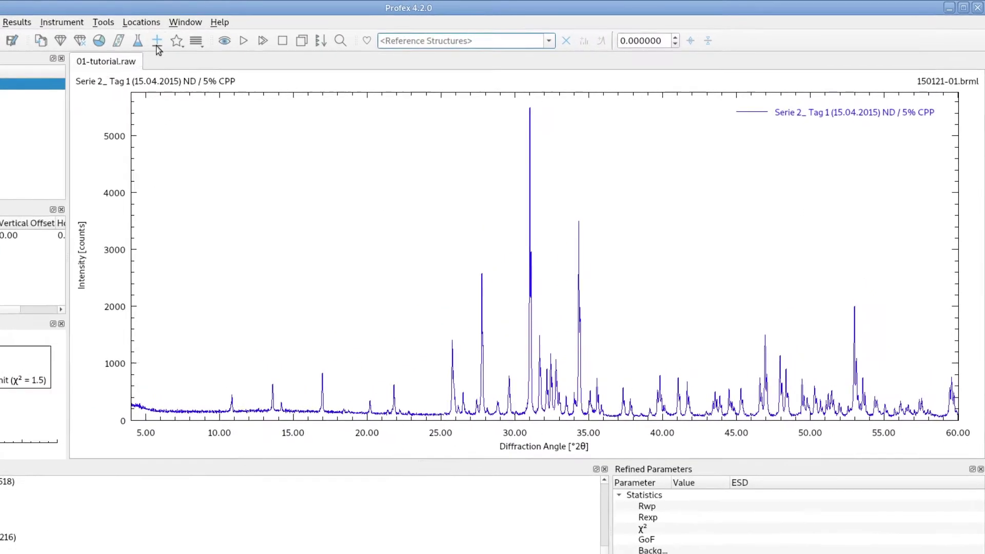
Show the Search/Match Phases panel beside the scan plot.
left_click(53, 25)
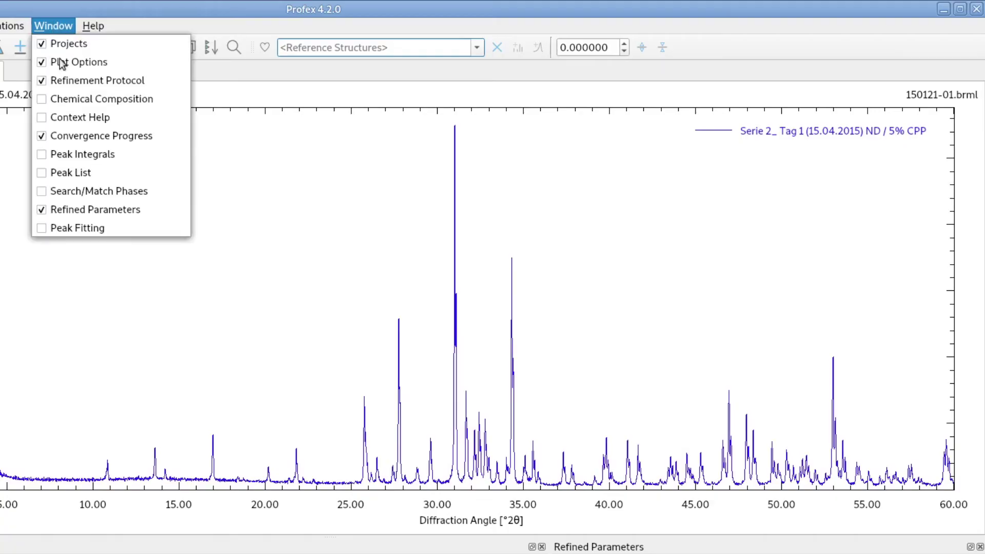
left_click(68, 191)
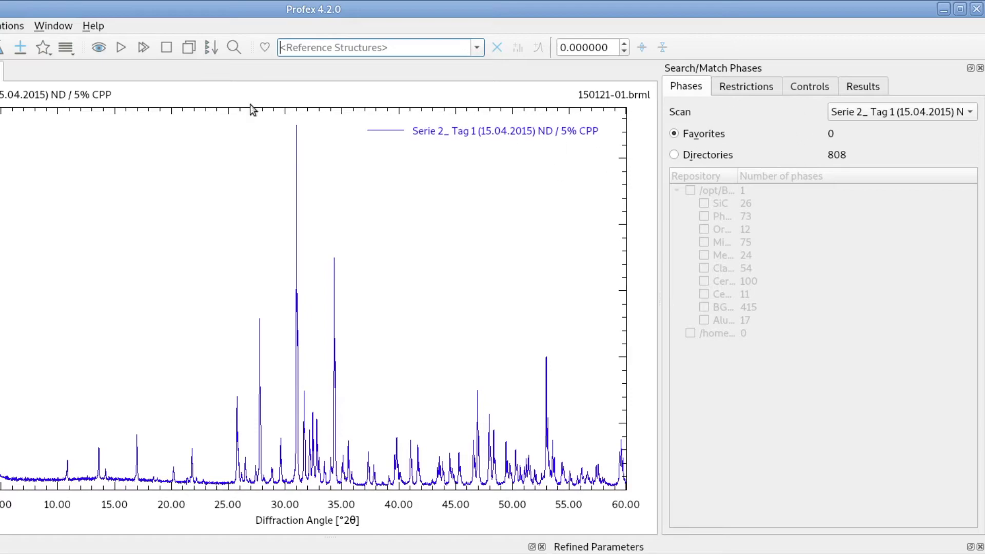
left_click(54, 26)
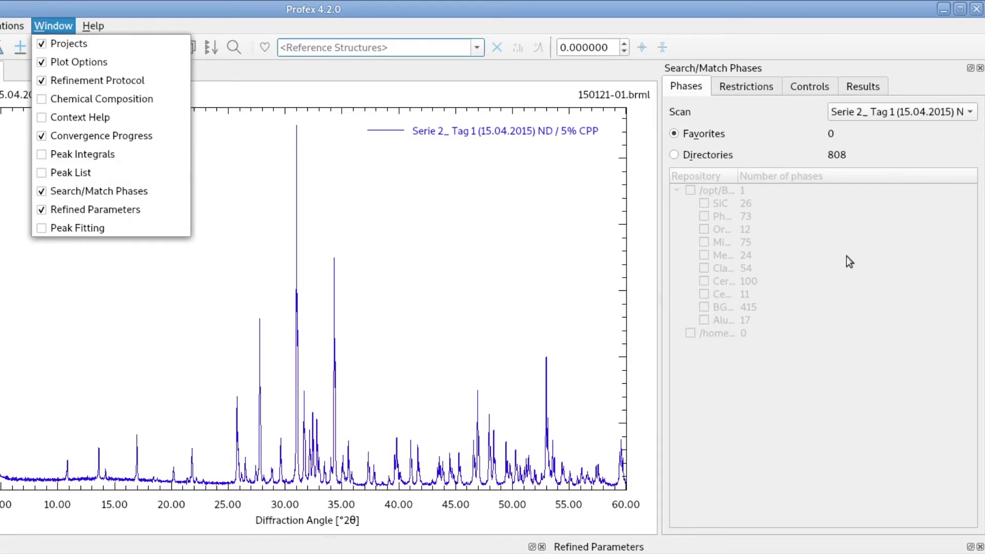
left_click(756, 196)
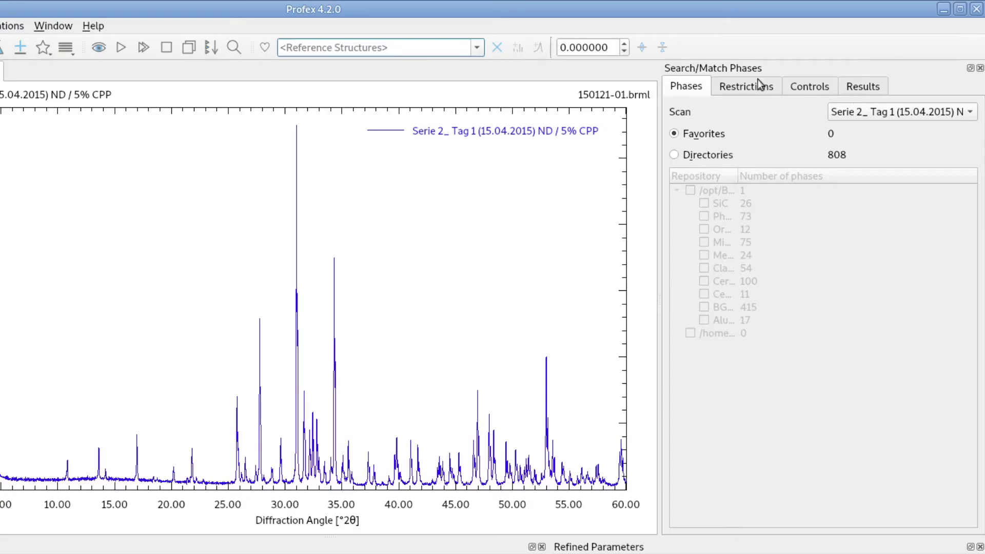
Set the phase search to use Directories, widen the Repository column and include the Phosphate repository.
left_click(683, 156)
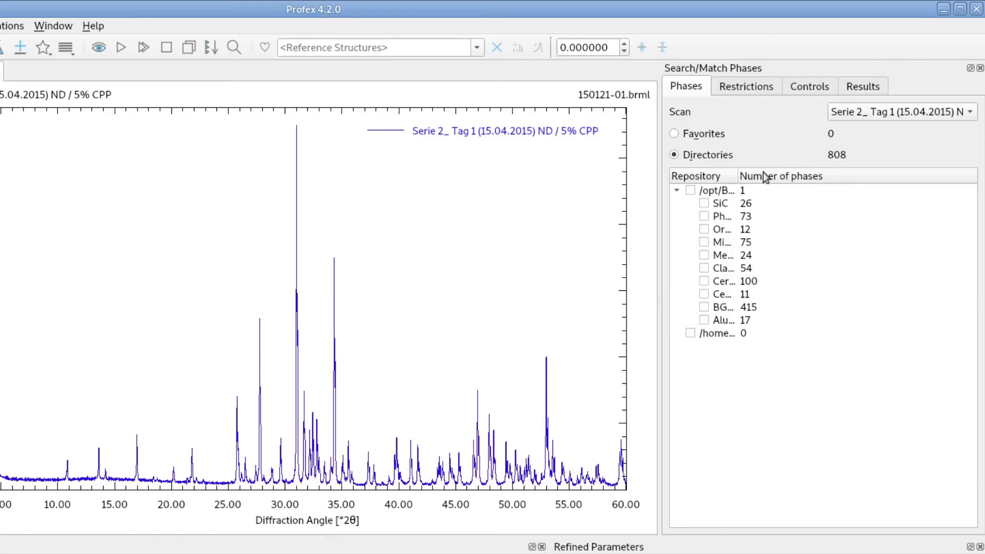
left_click_drag(739, 176, 887, 178)
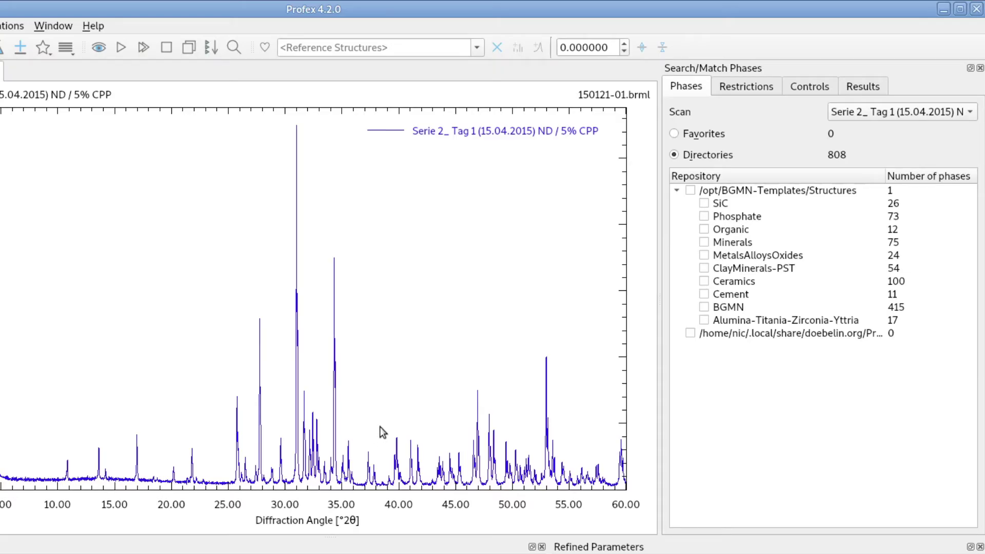
left_click(705, 217)
Select the scan Serie 2_ Tag 1 (15.04.2015) ND / 5% CPP for the phase search.
left_click(846, 114)
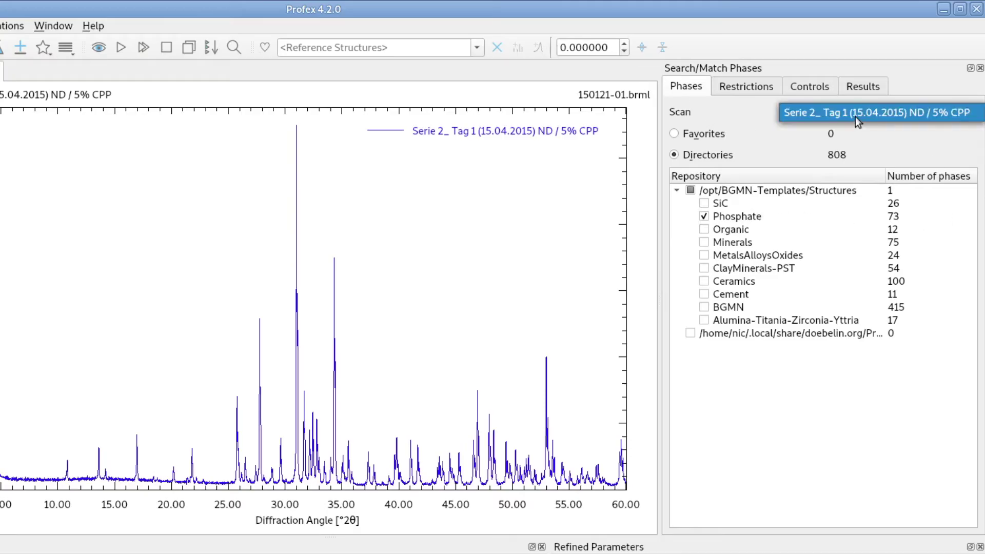
left_click(884, 111)
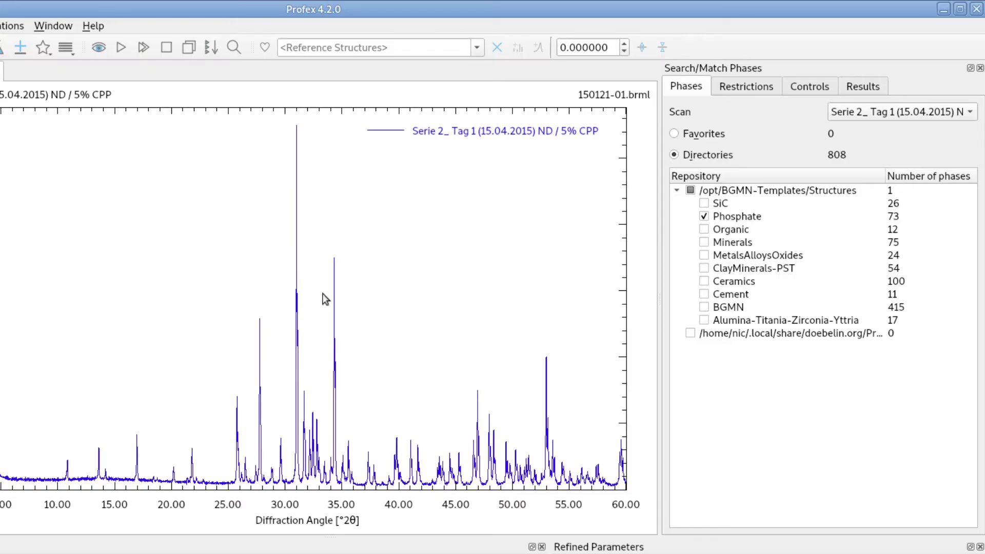
left_click(880, 114)
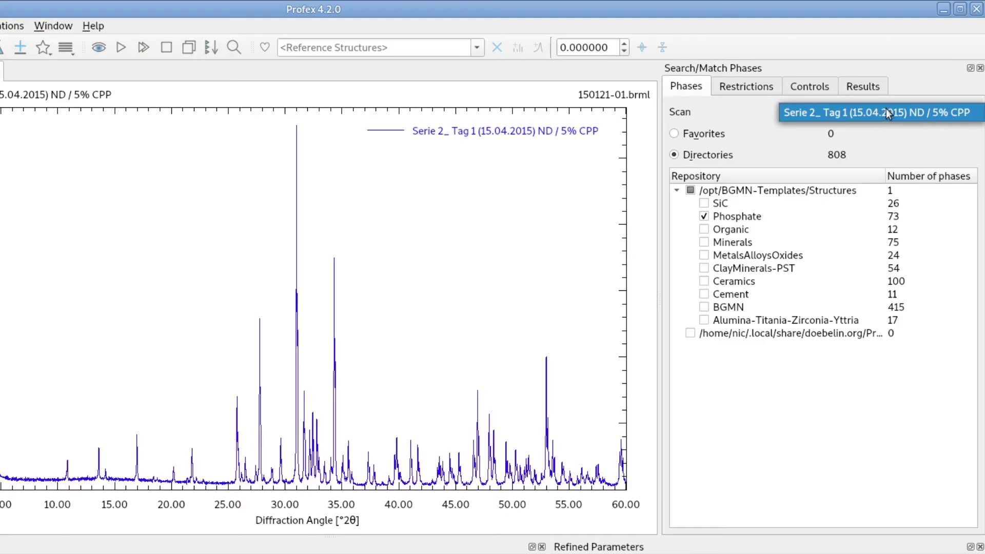
left_click(888, 113)
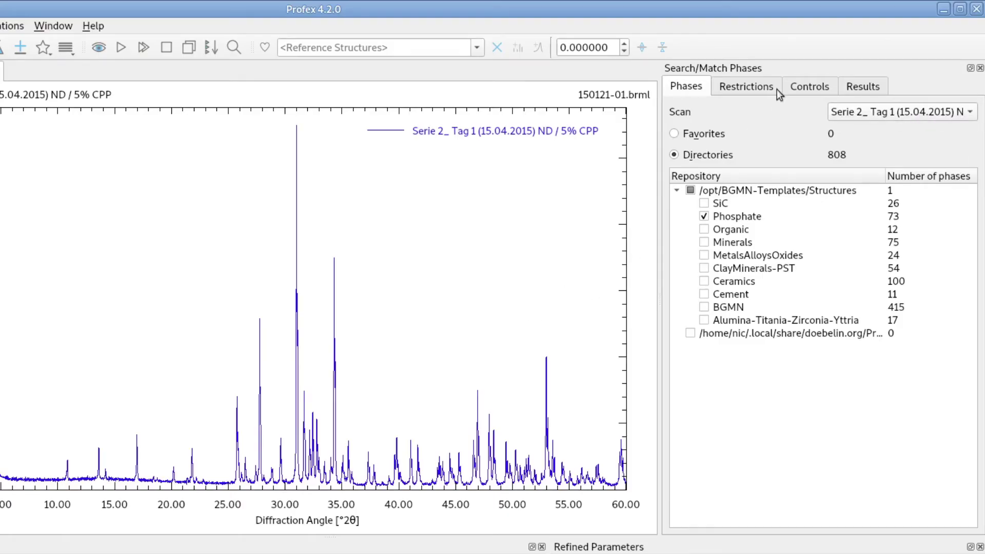
Make Ca, P and O mandatory in the element restrictions, and discard Si and all remaining optional elements.
left_click(750, 88)
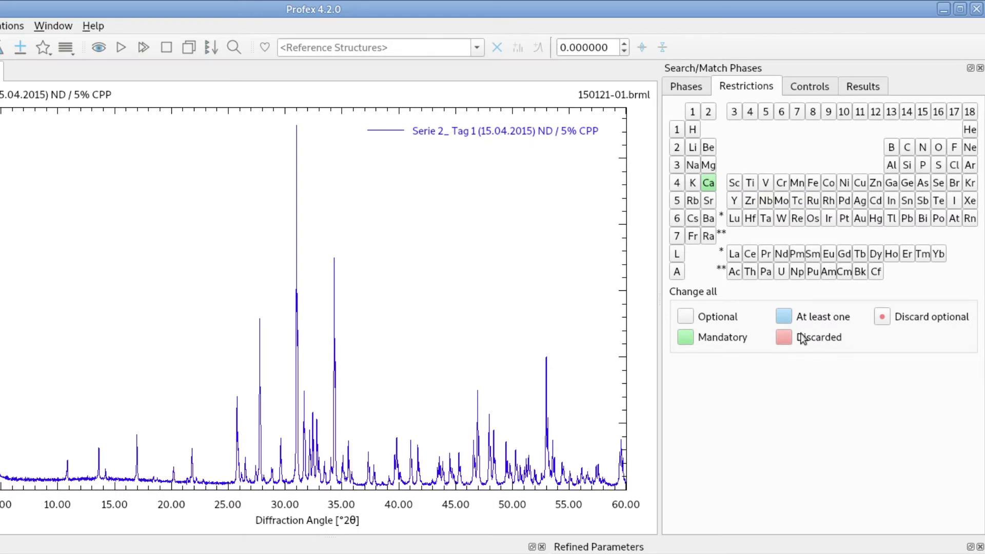
left_click(908, 166)
left_click(908, 165)
left_click(908, 166)
left_click(907, 165)
left_click(922, 165)
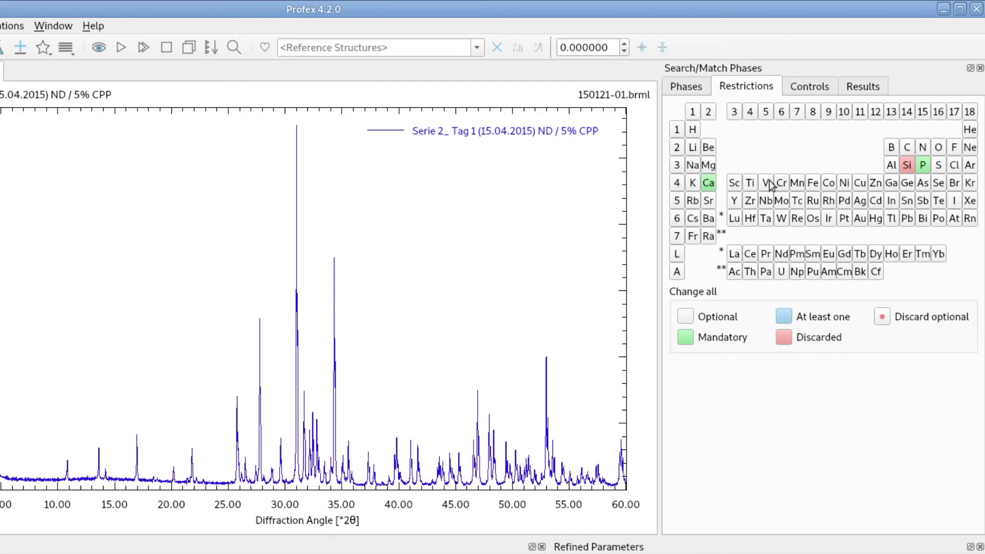
left_click(940, 150)
left_click(883, 317)
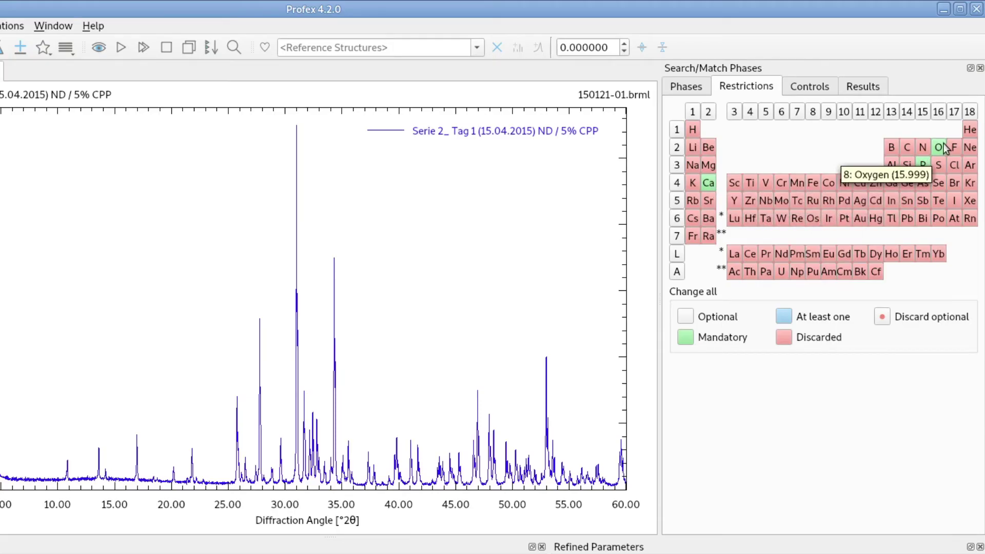
Make H optional and require at least one of the elements Ca, Mg, Na, K and Sr.
left_click(693, 129)
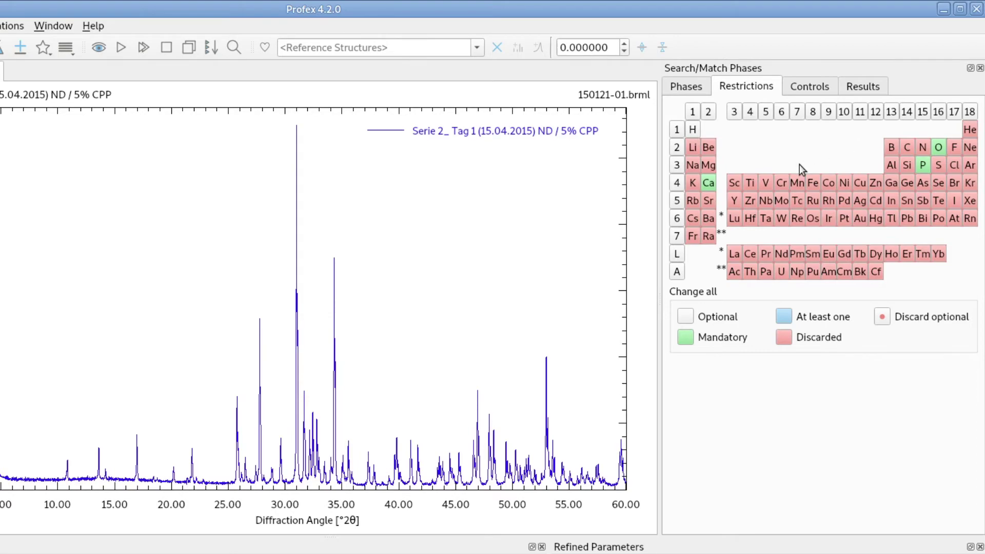
left_click(711, 168)
left_click(697, 167)
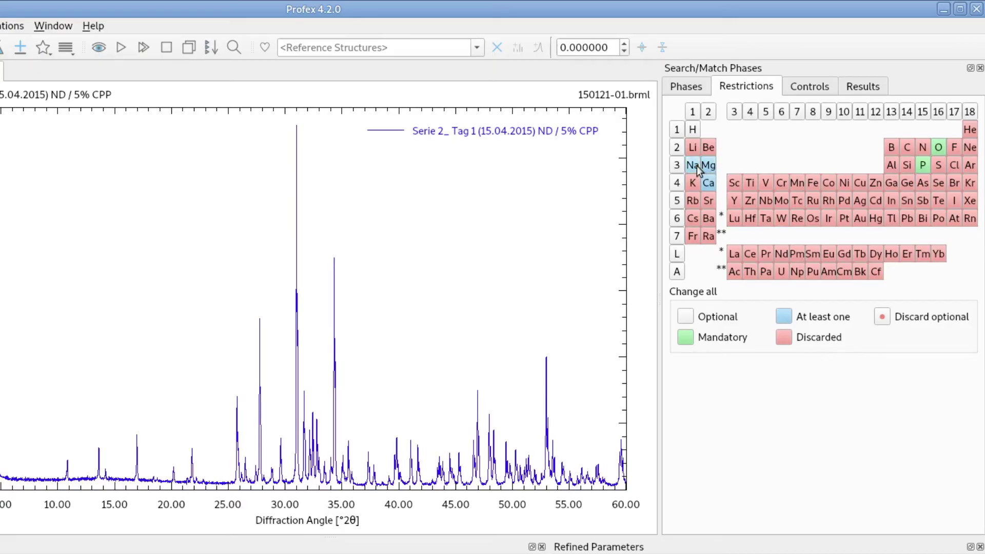
left_click(694, 184)
left_click(708, 203)
Set the search's instrument configuration to RMS-D8-ADS-15-LynxEyeXE and its characteristic radiation to cu.
left_click(803, 91)
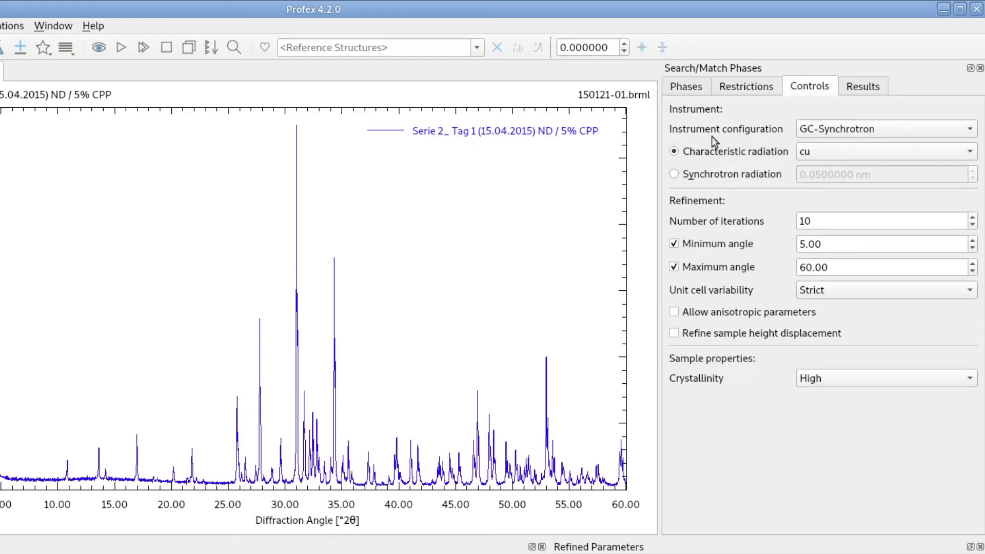
left_click(869, 128)
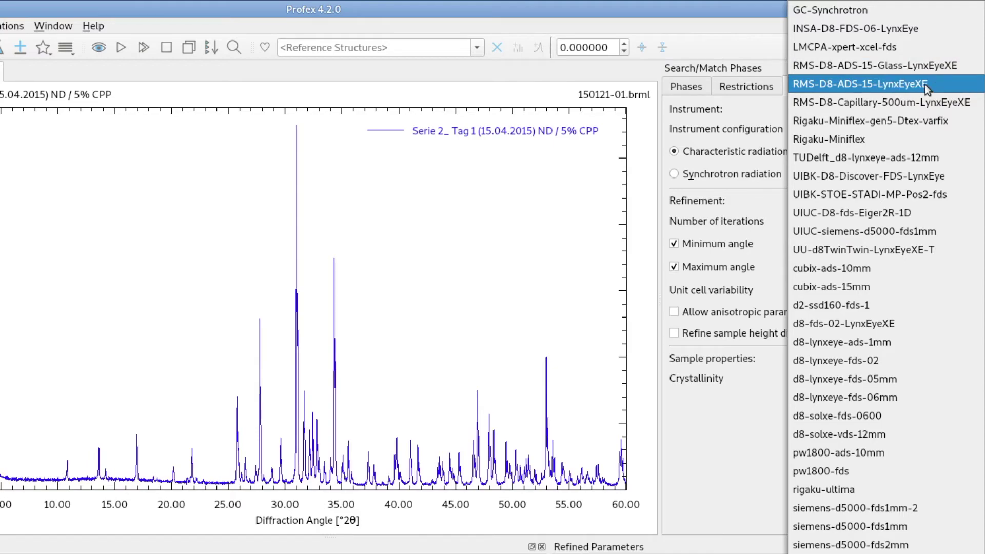
left_click(861, 83)
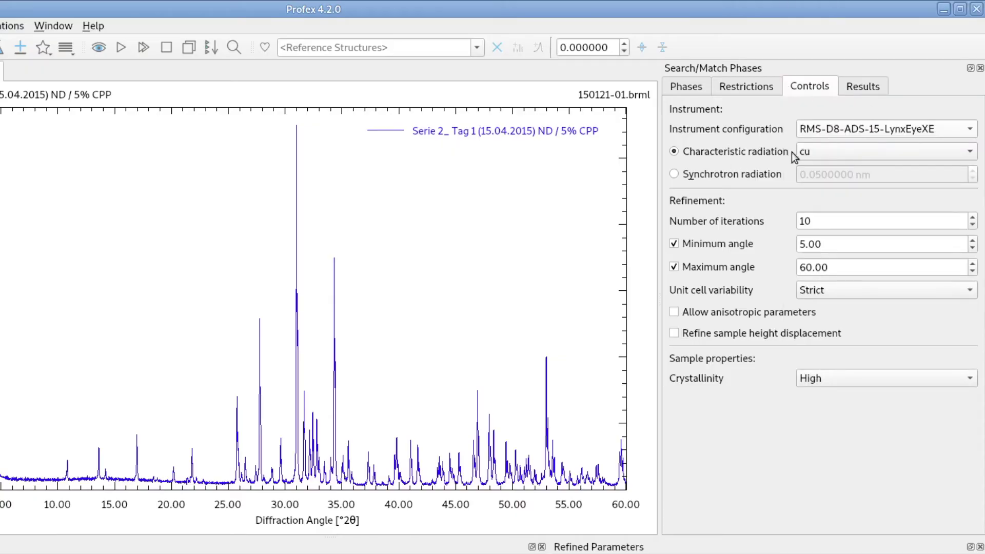
left_click(848, 153)
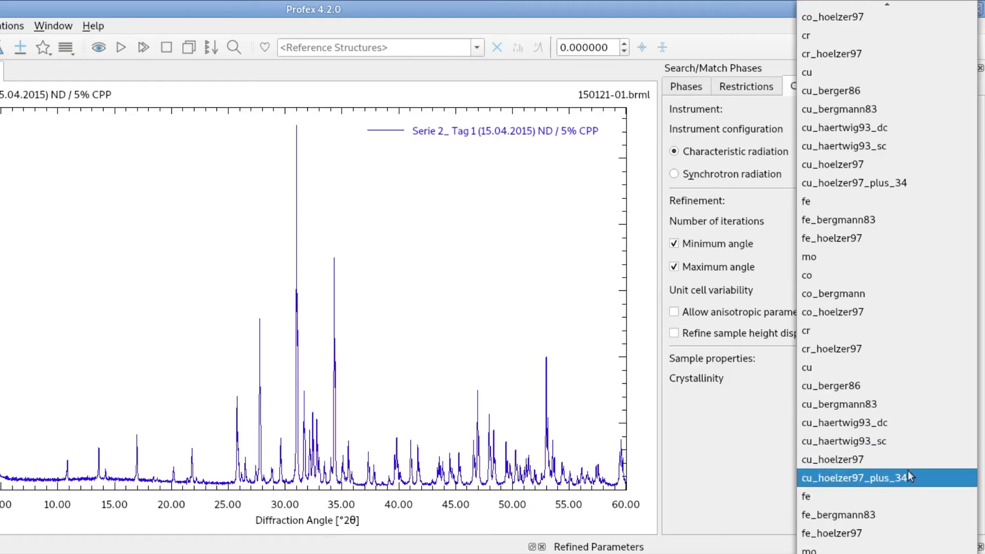
left_click(845, 74)
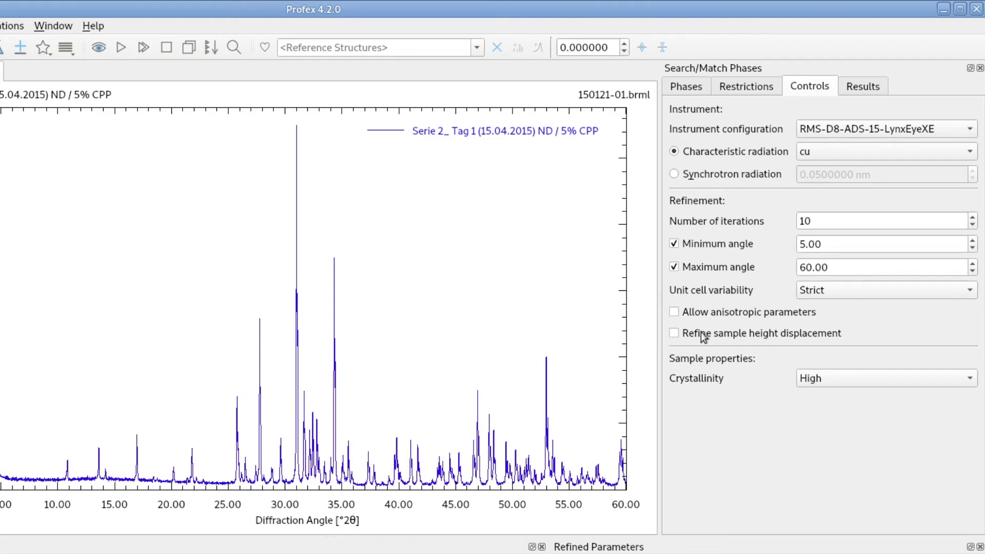
Limit the refinement range to a minimum angle of 10.00 and a maximum angle of 46.00.
scroll(826, 245, "up", 2)
scroll(826, 245, "up", 2)
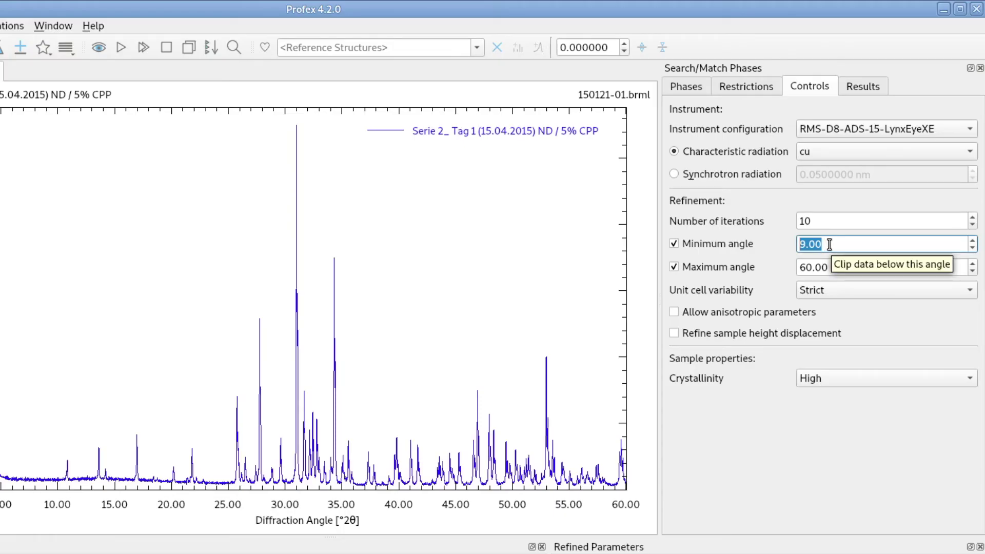
scroll(829, 245, "up", 1)
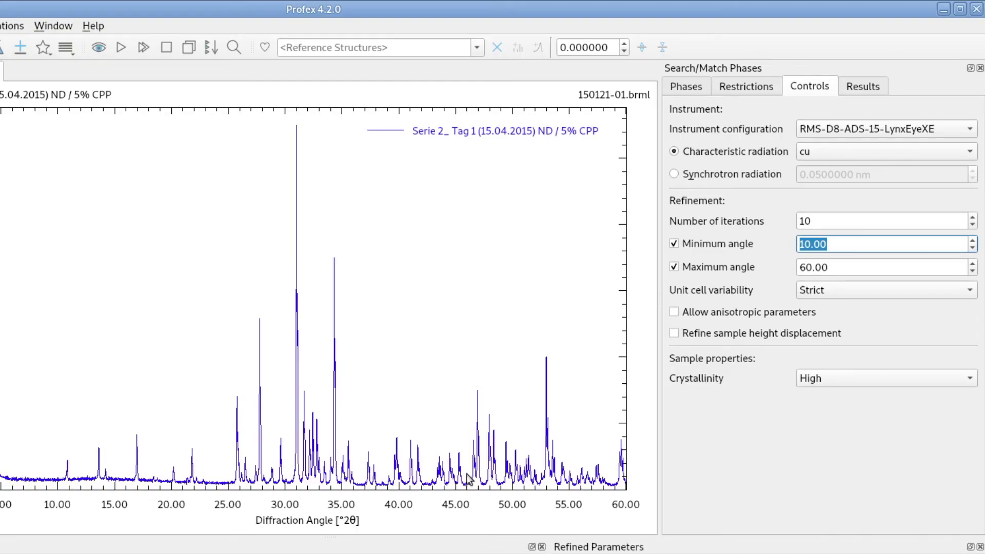
scroll(875, 268, "down", 10)
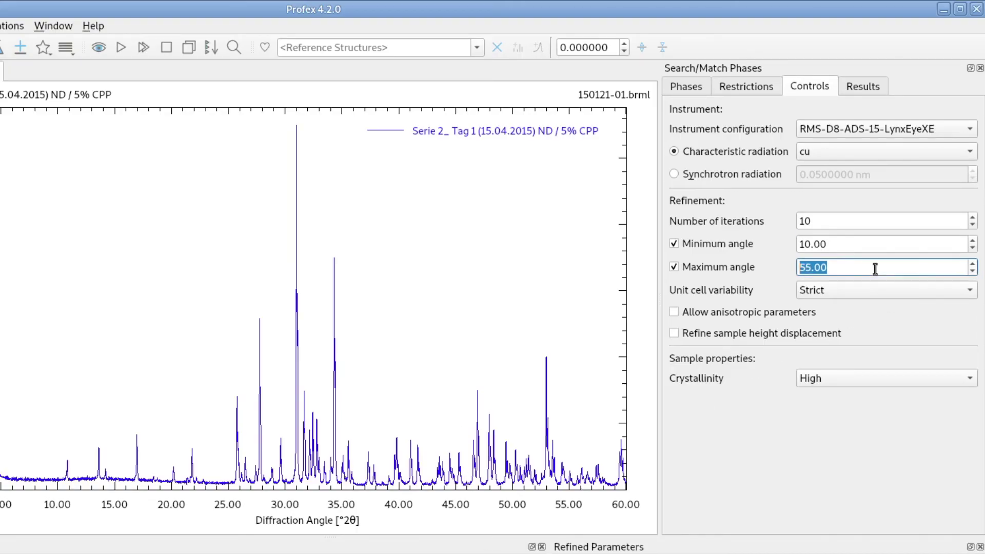
scroll(876, 268, "down", 4)
Try the Fix, Medium and Loose options for unit cell variability, and return it to Strict.
left_click(845, 291)
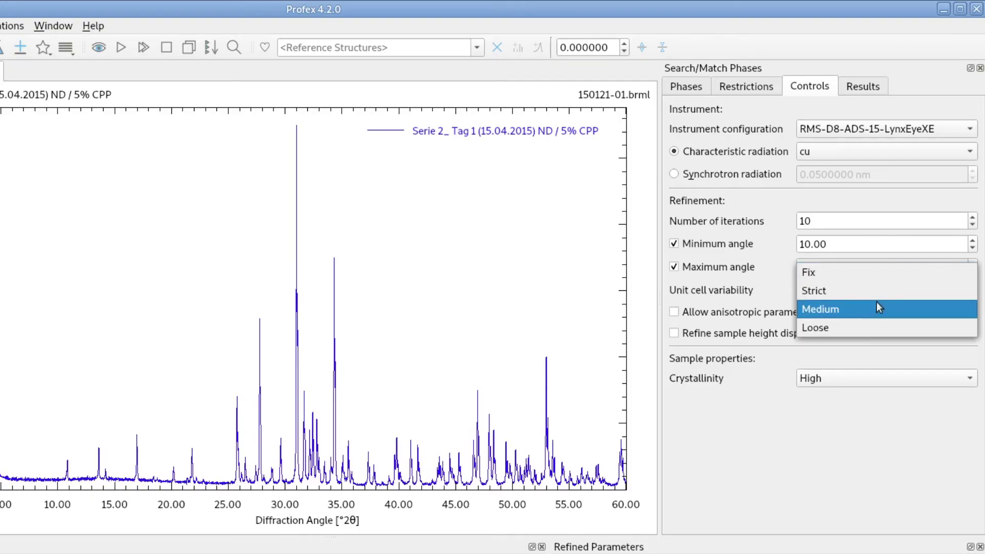
left_click(867, 273)
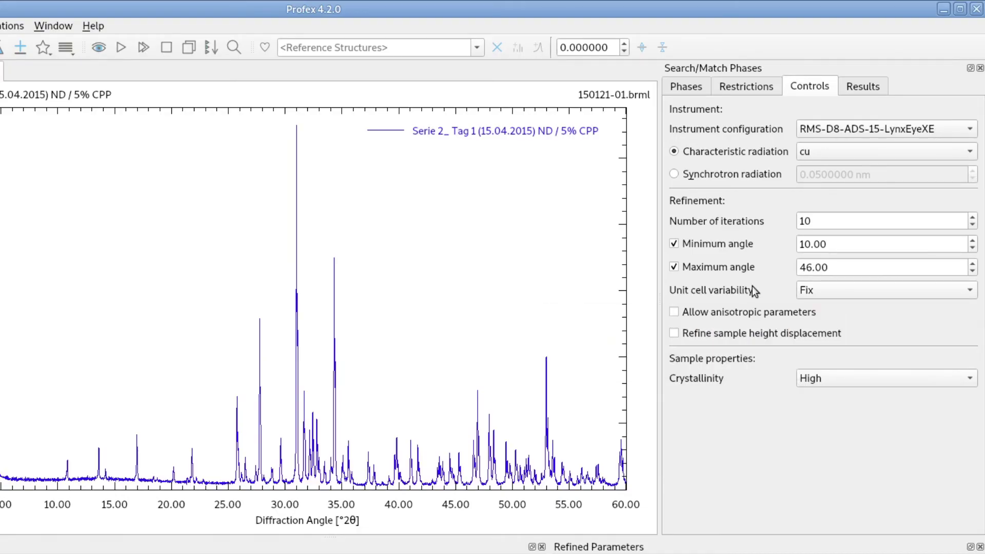
left_click(831, 293)
left_click(844, 309)
left_click(859, 294)
left_click(863, 331)
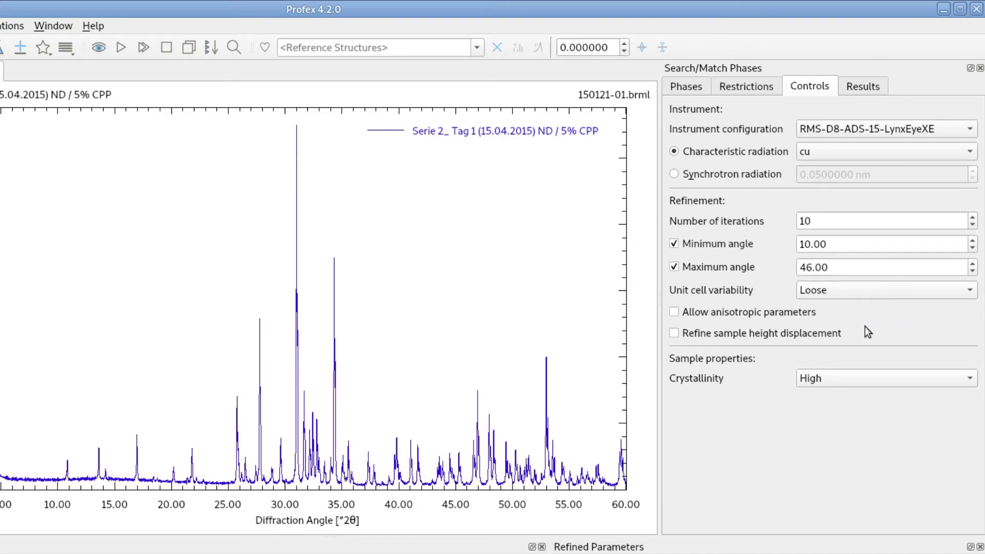
left_click(879, 294)
left_click(887, 254)
Review the crystallinity options and examine the peak shapes around 31° 2θ, keeping crystallinity at High.
left_click(919, 385)
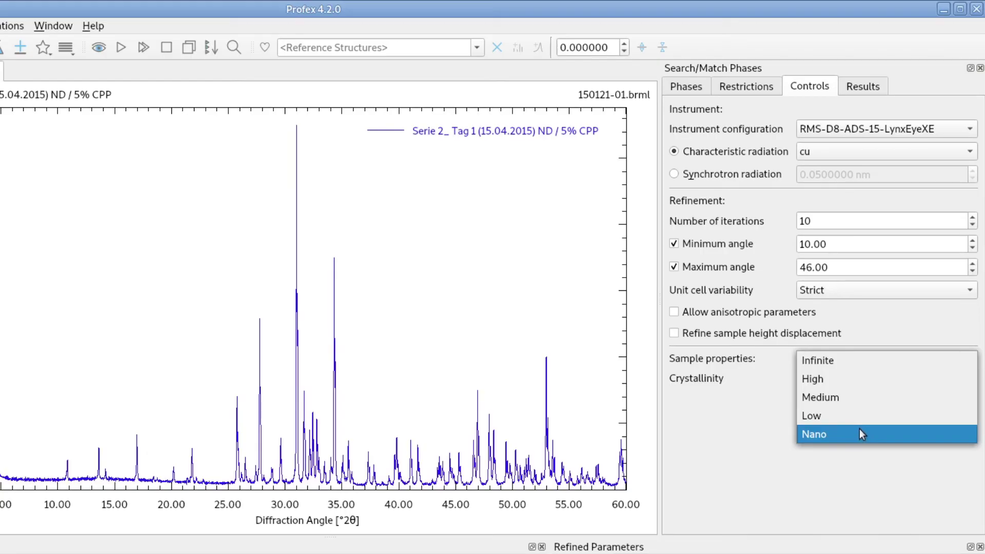
left_click(318, 340)
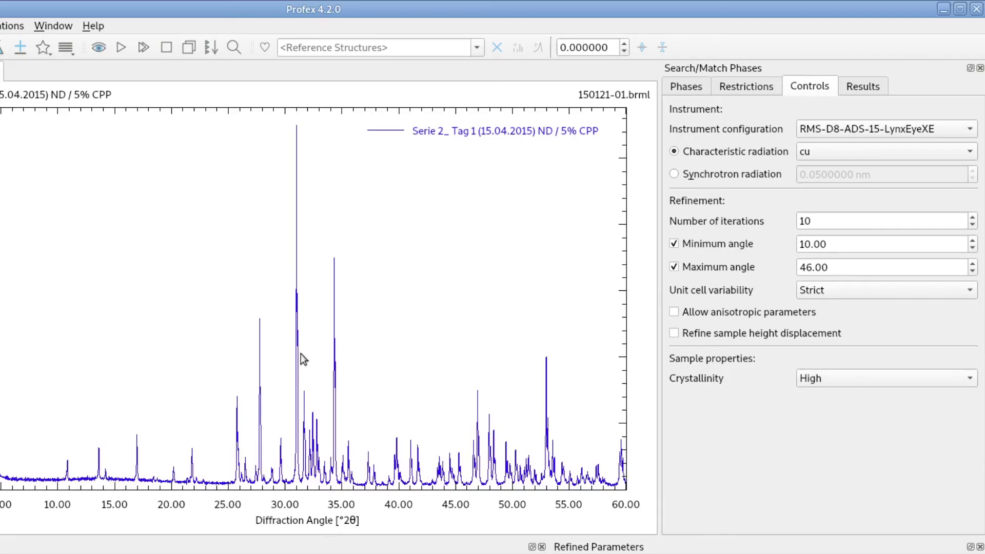
scroll(303, 353, "up", 8)
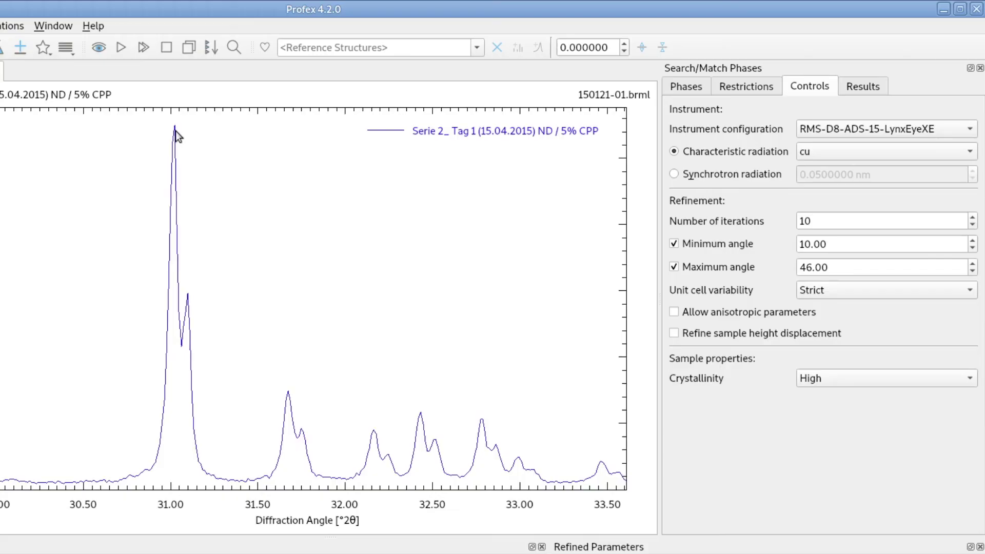
right_click(266, 331)
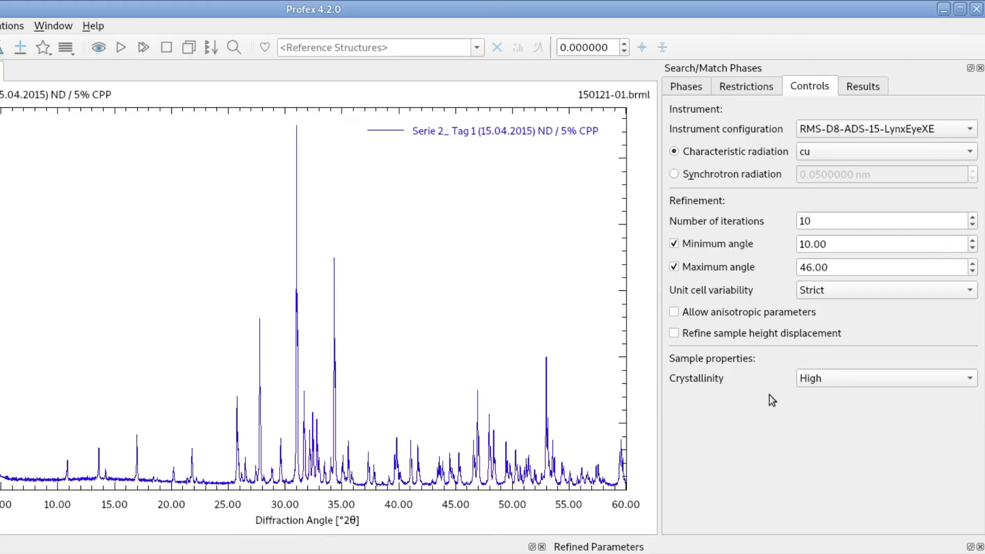
left_click(845, 378)
left_click(845, 378)
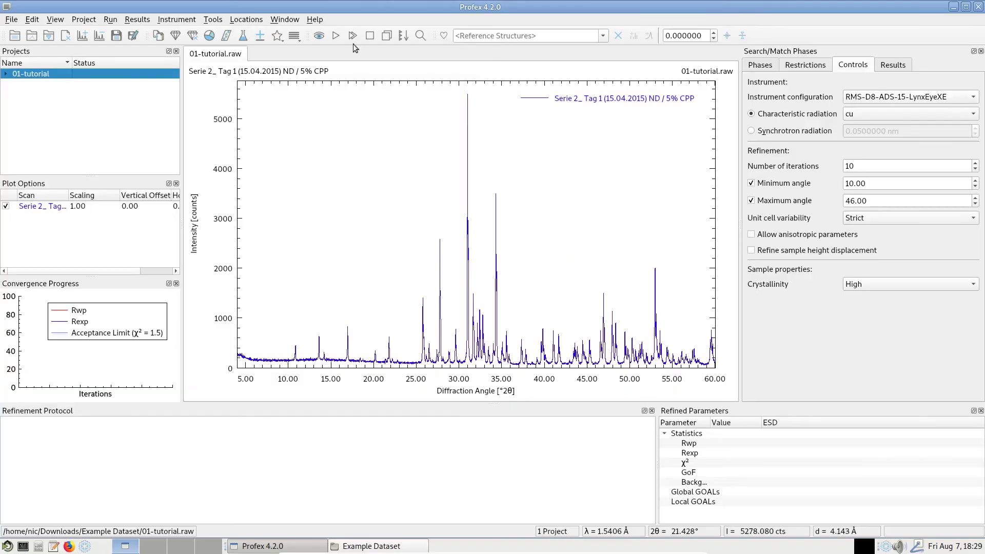
Run the phase search and compare the scan peaks with the matches TCP-beta-H-substituted, TCP-Na0_29, TCP-beta and TCP-Sr0_25.
left_click(319, 36)
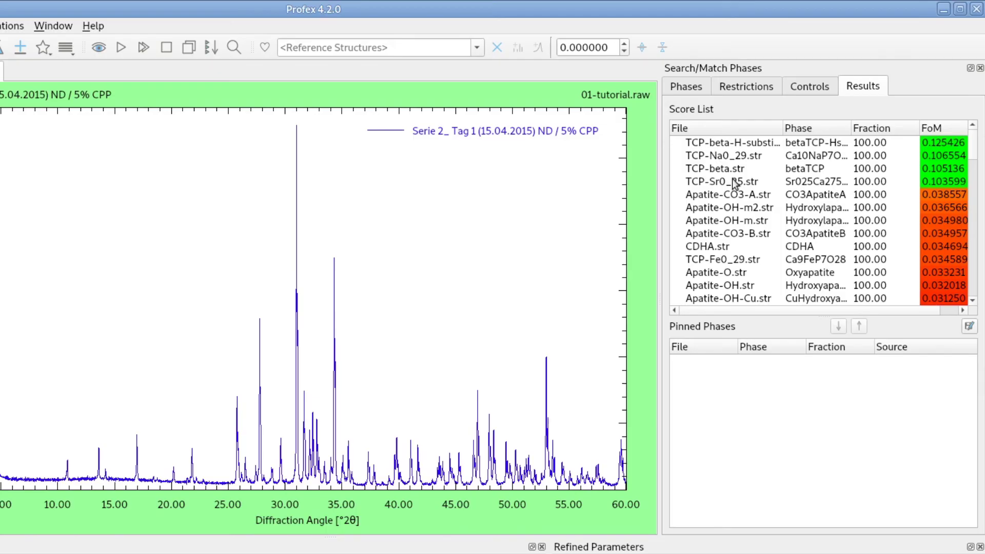
left_click(710, 146)
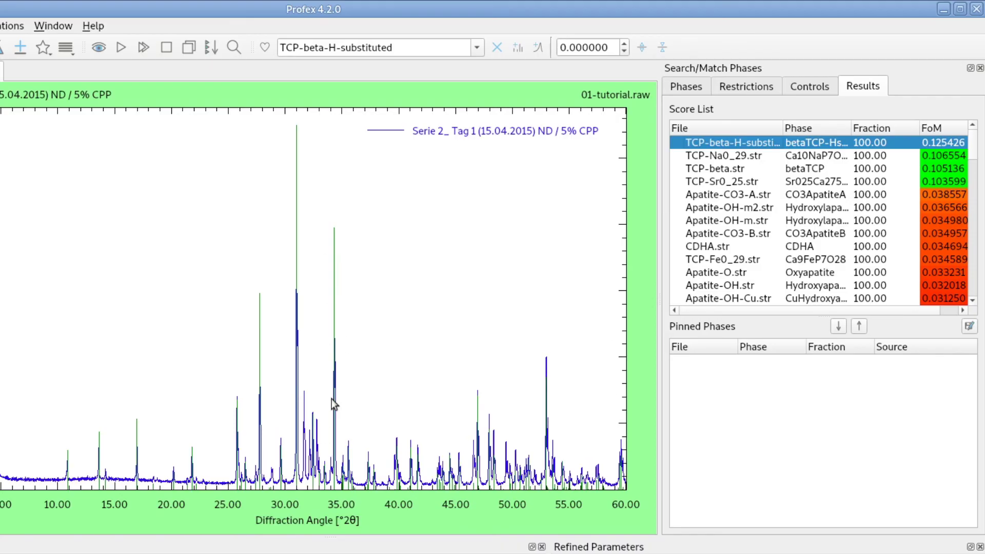
left_click(735, 159)
left_click(744, 169)
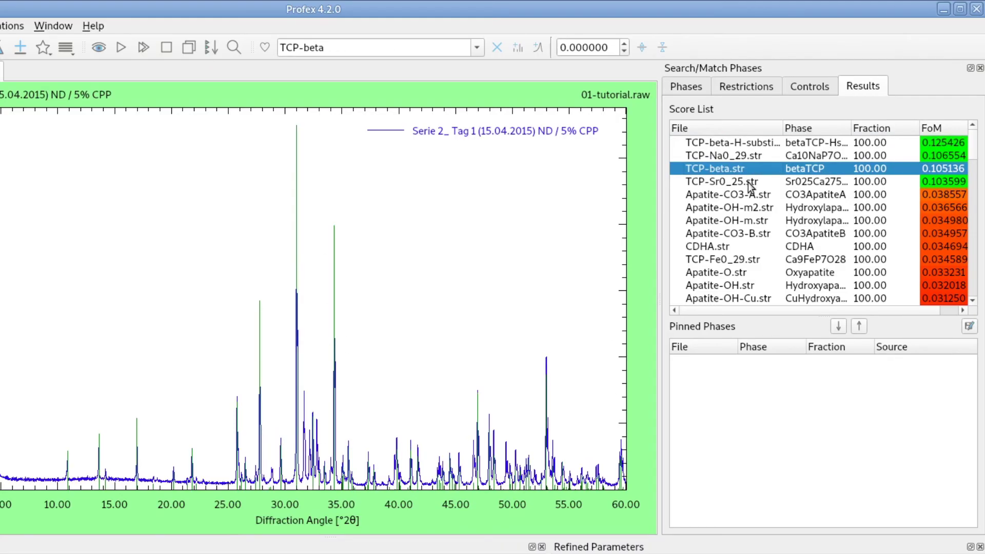
left_click(749, 182)
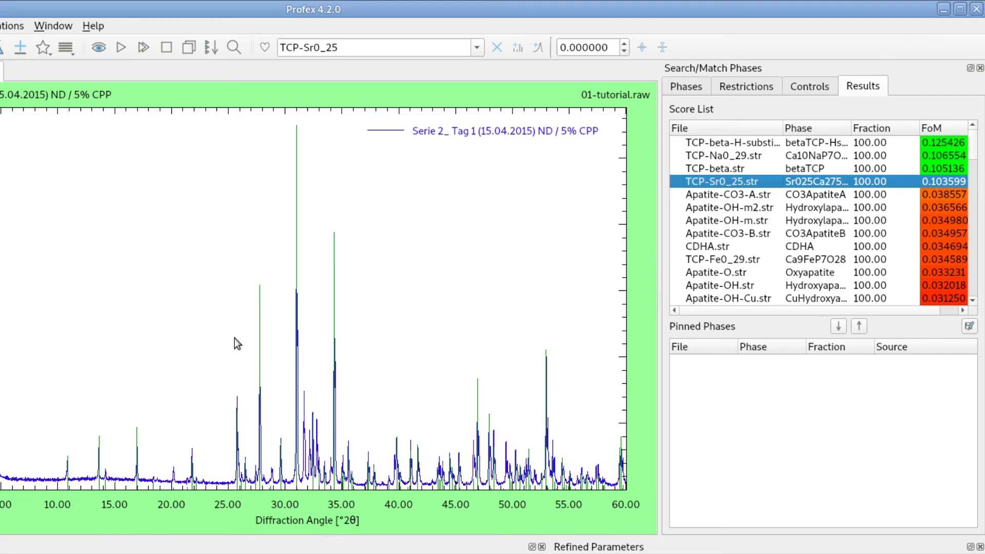
left_click_drag(231, 335, 396, 525)
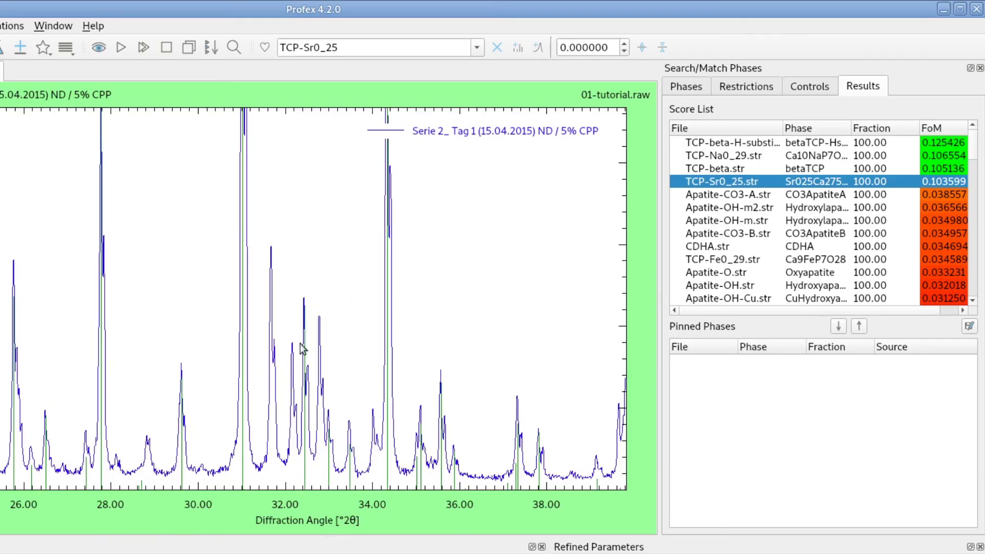
scroll(59, 405, "up", 1)
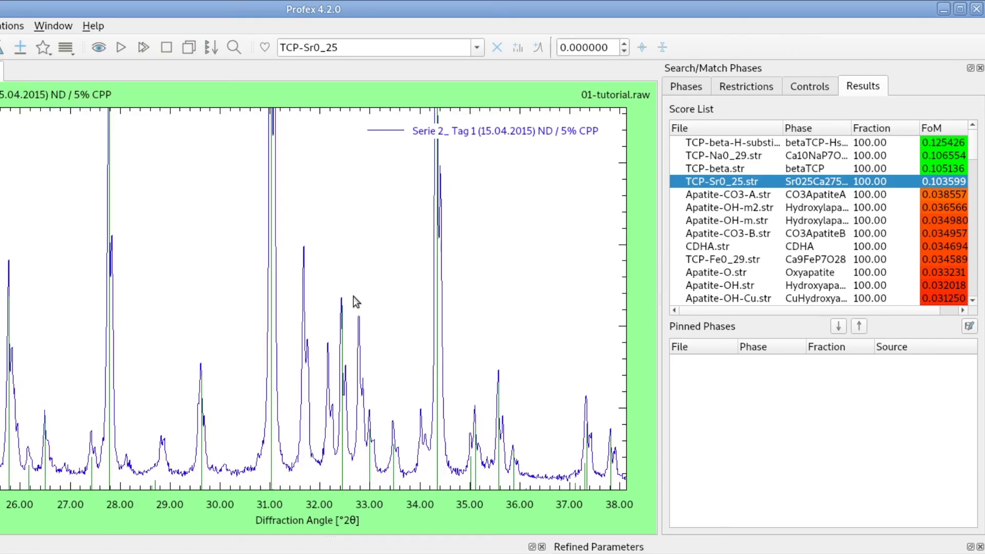
right_click(318, 286)
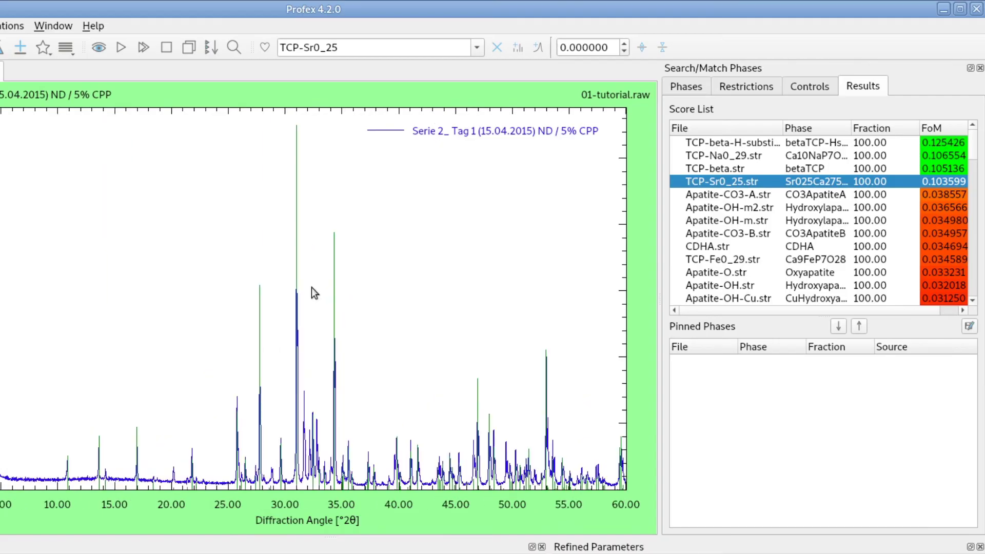
Pin the TCP-beta.str match as an identified phase and enlarge the score list.
left_click(722, 171)
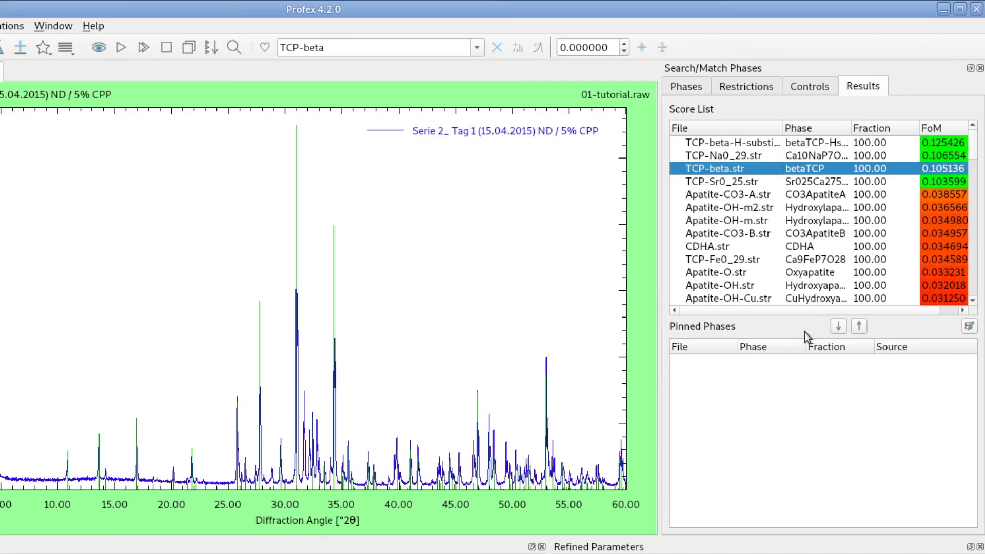
left_click(838, 327)
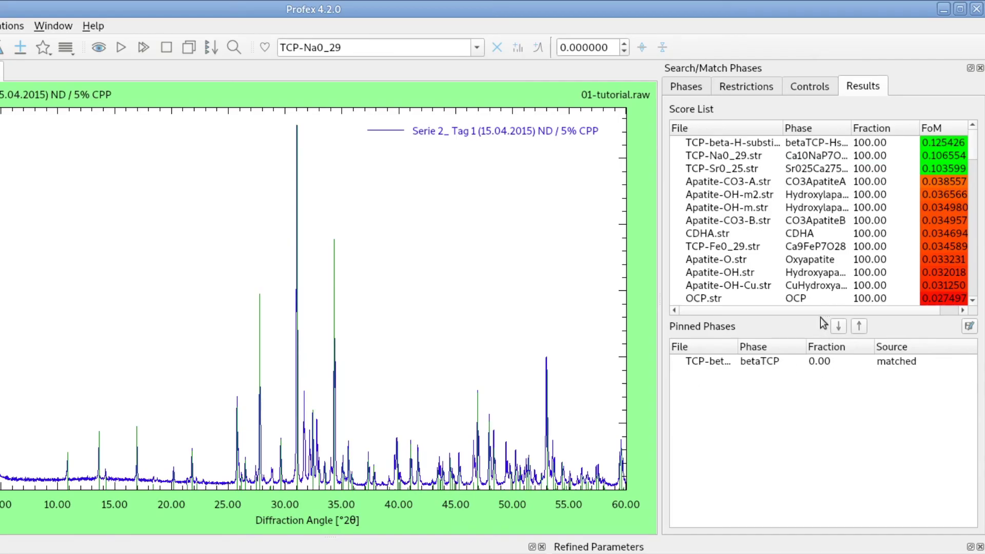
left_click_drag(820, 317, 823, 406)
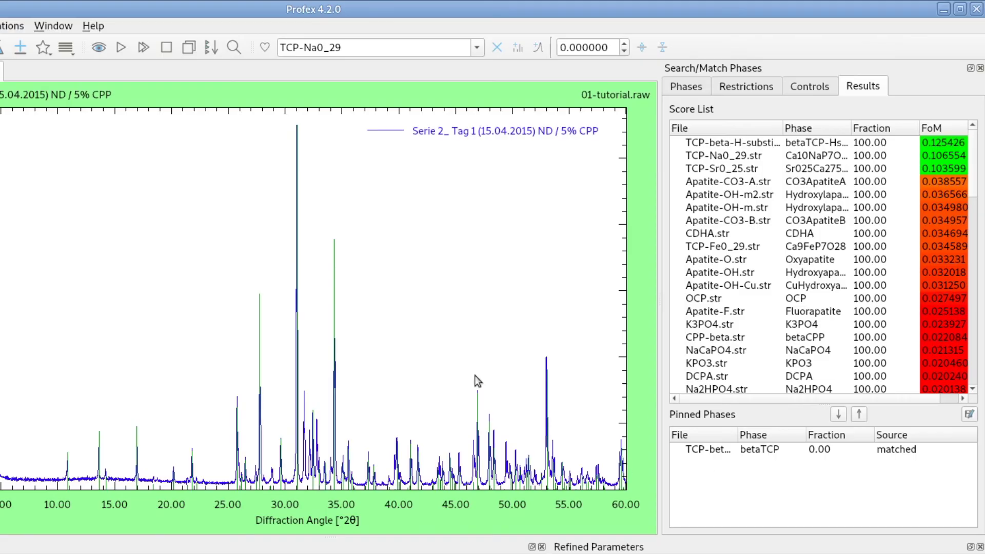
Rerun the phase search with TCP-beta pinned, and check its reference lines against the scan between about 24 and 41° 2θ.
left_click(99, 49)
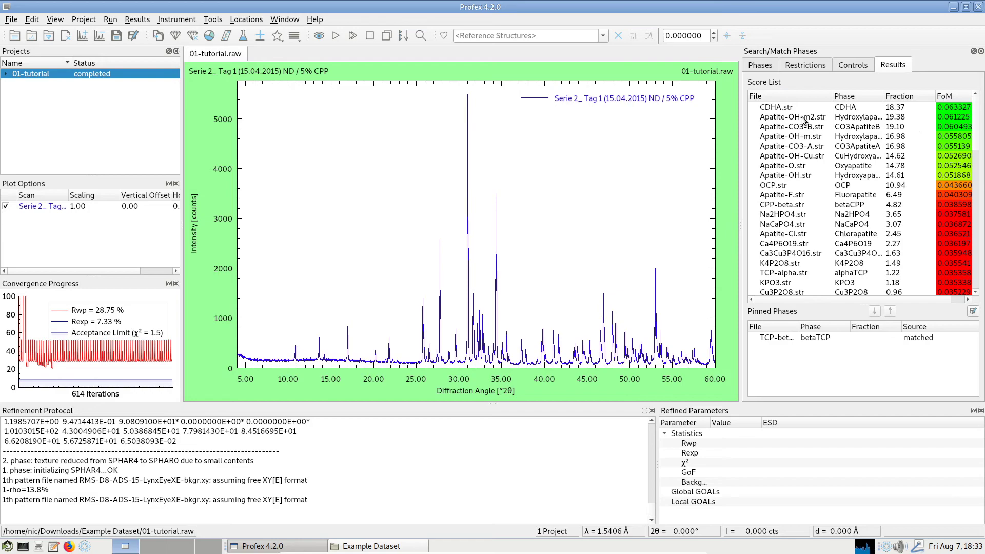
left_click(811, 337)
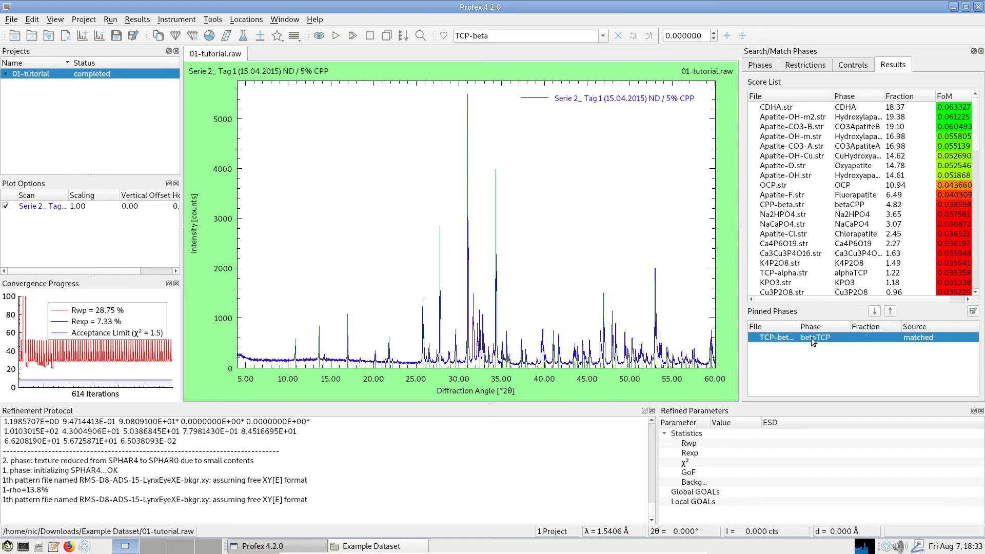
left_click_drag(403, 153, 532, 386)
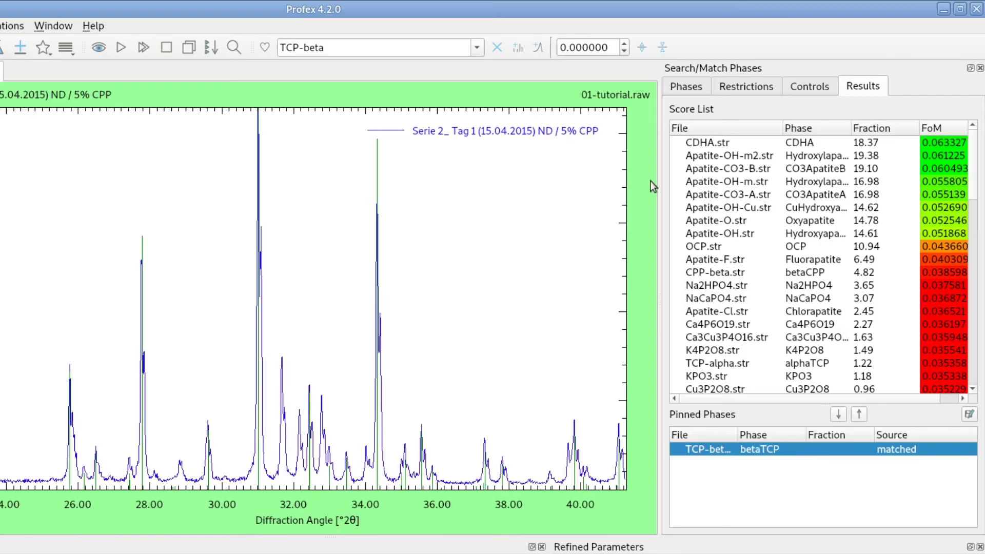
Compare the scan peaks with the matches Apatite-OH-m2, Apatite-OH, Apatite-CO3-B, Apatite-OH-Cu and CDHA.
left_click(722, 158)
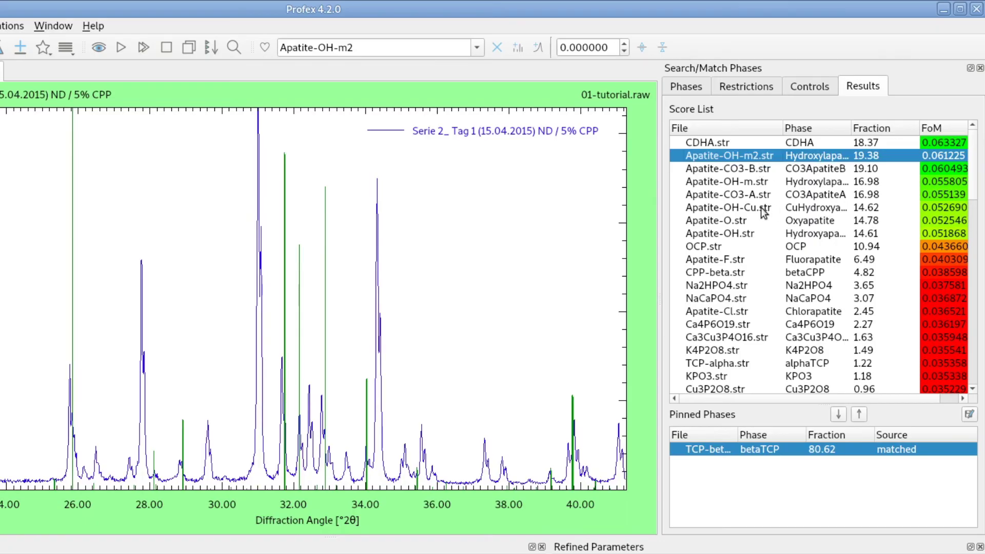
left_click(750, 234)
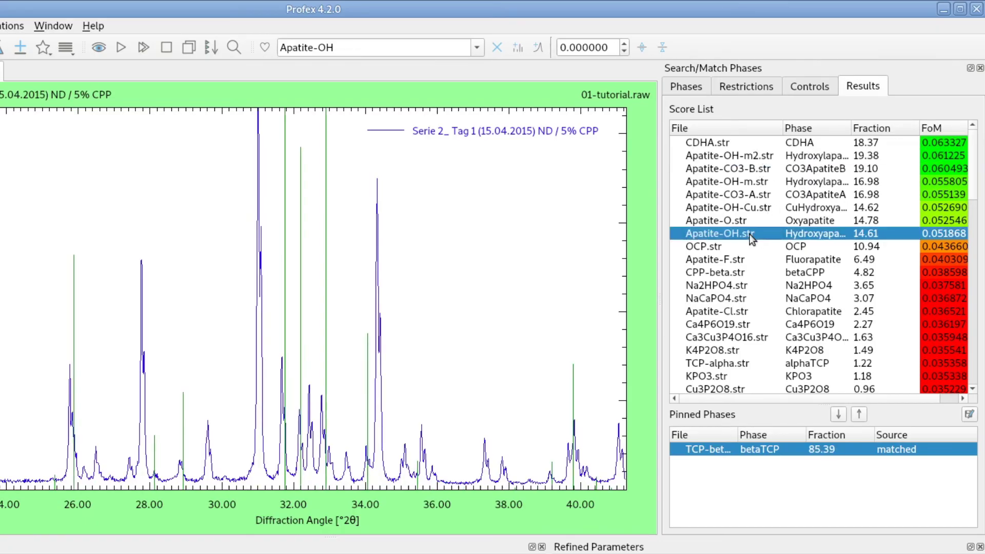
left_click(751, 170)
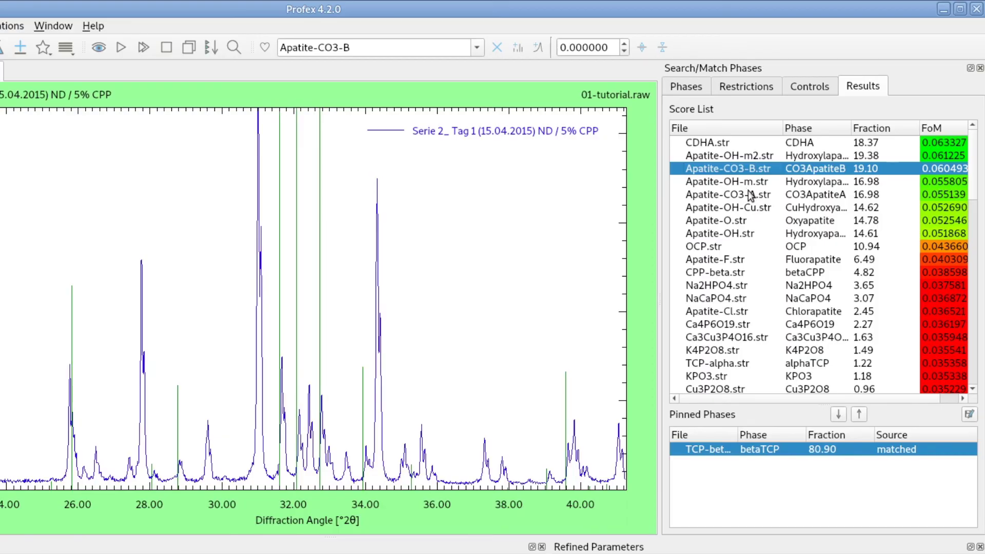
left_click(765, 210)
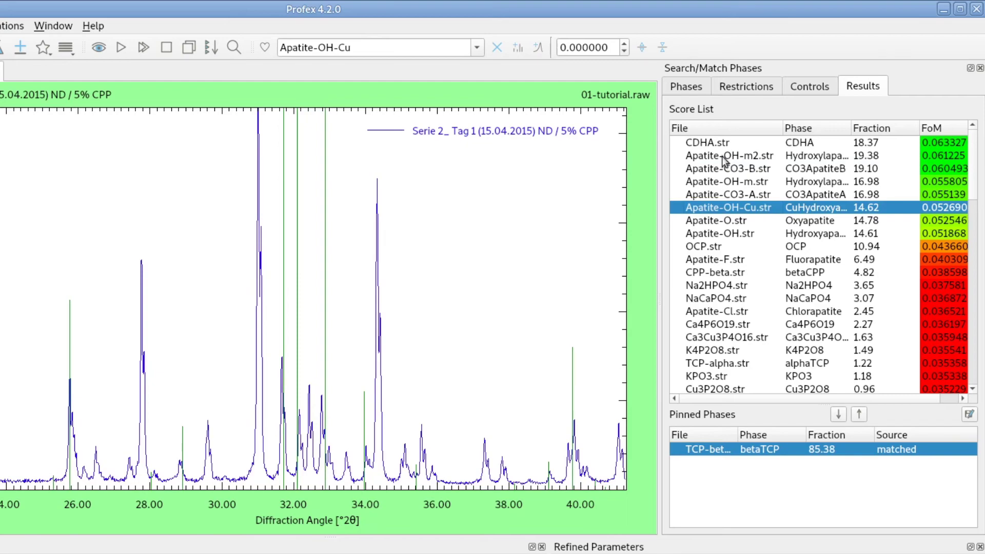
left_click(713, 142)
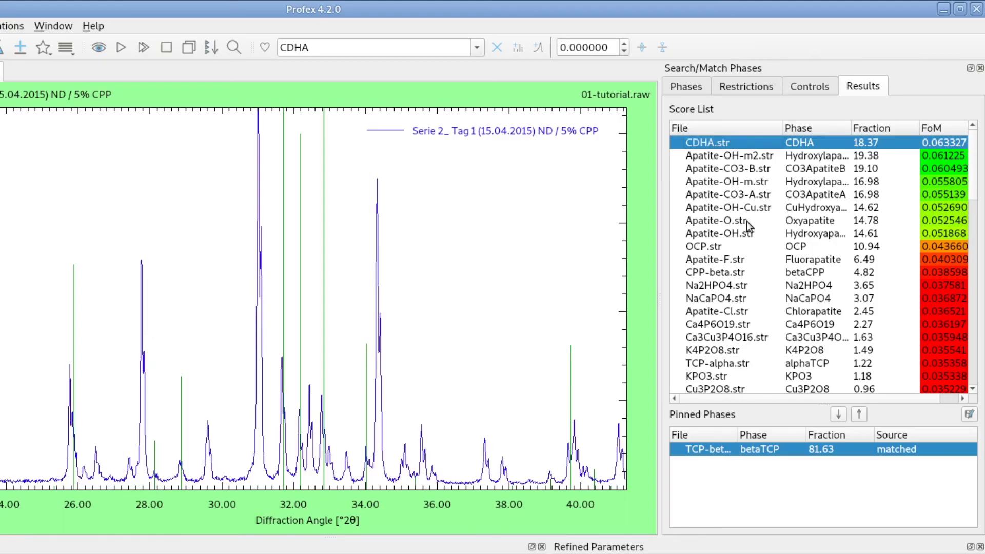
Pin the Apatite-OH.str match as an identified phase and clear the reference lines from the full scan.
left_click(740, 234)
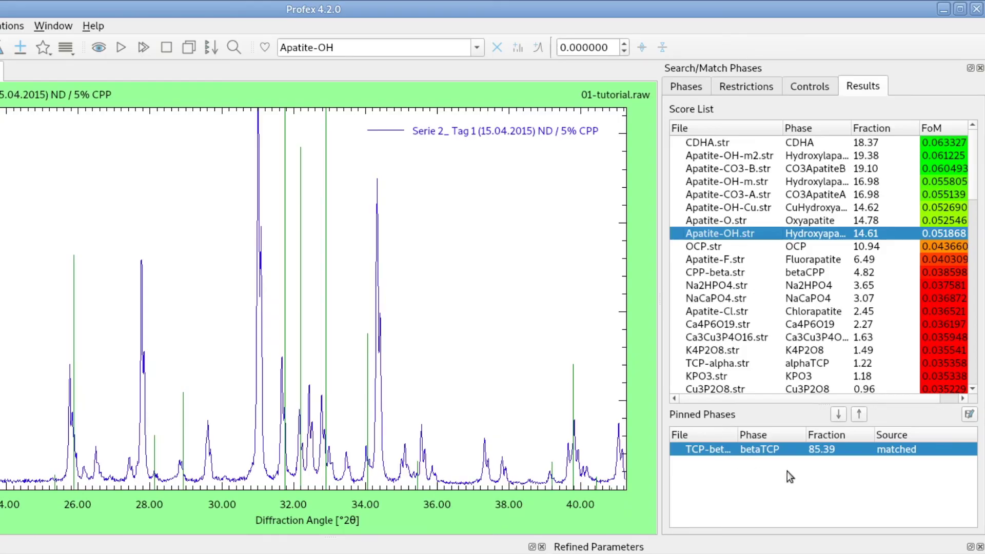
left_click(839, 415)
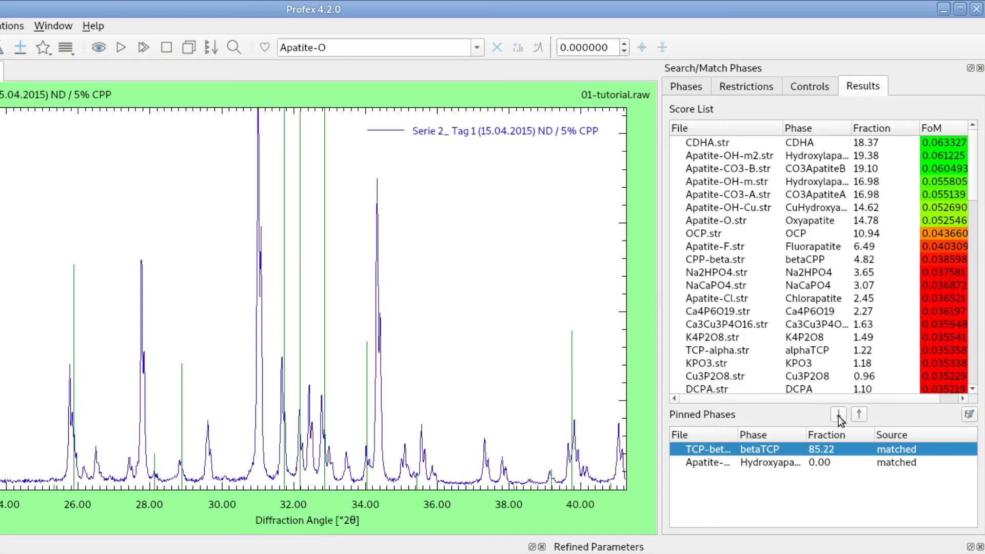
right_click(406, 286)
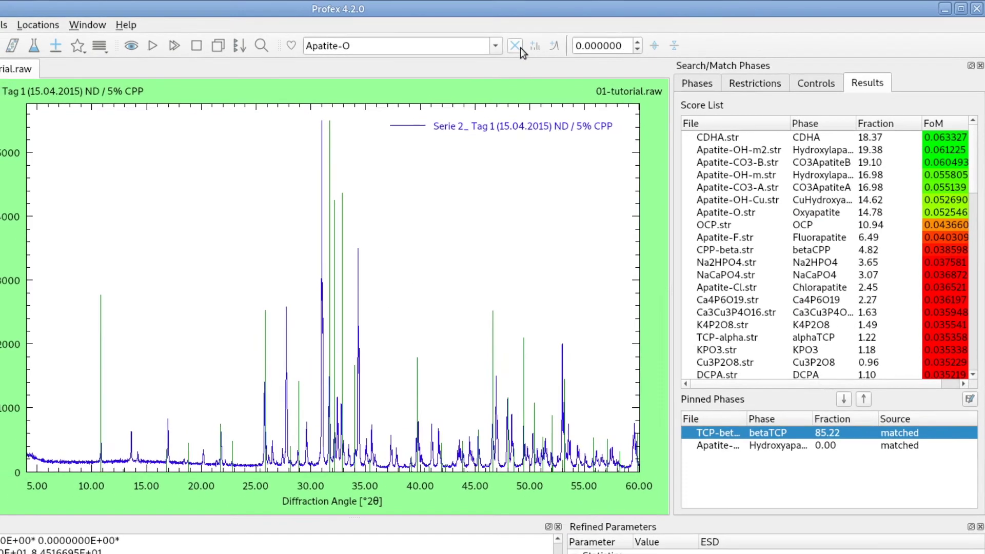
left_click(497, 48)
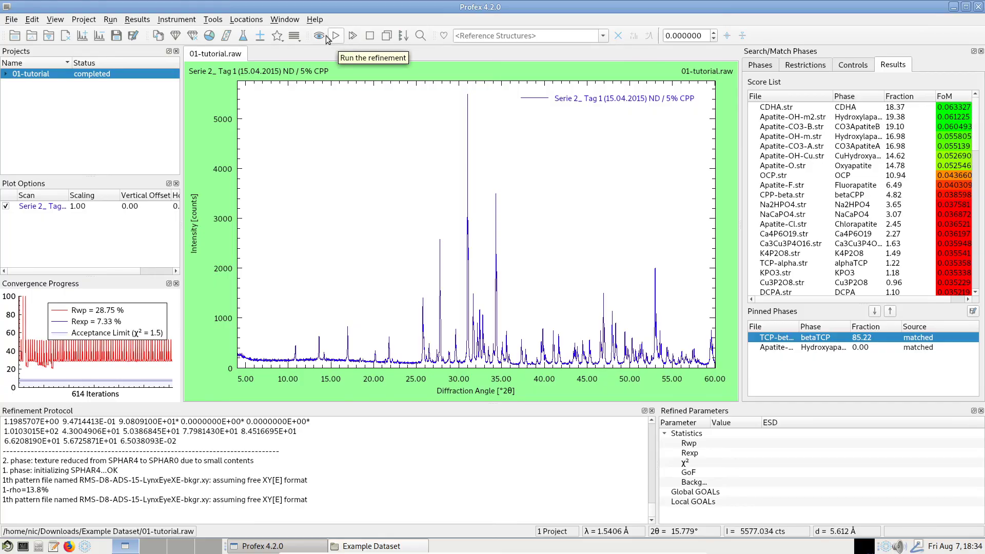
Rerun the phase search with both pinned phases and compare the CDHA match with the pinned Apatite-OH phase.
left_click(319, 37)
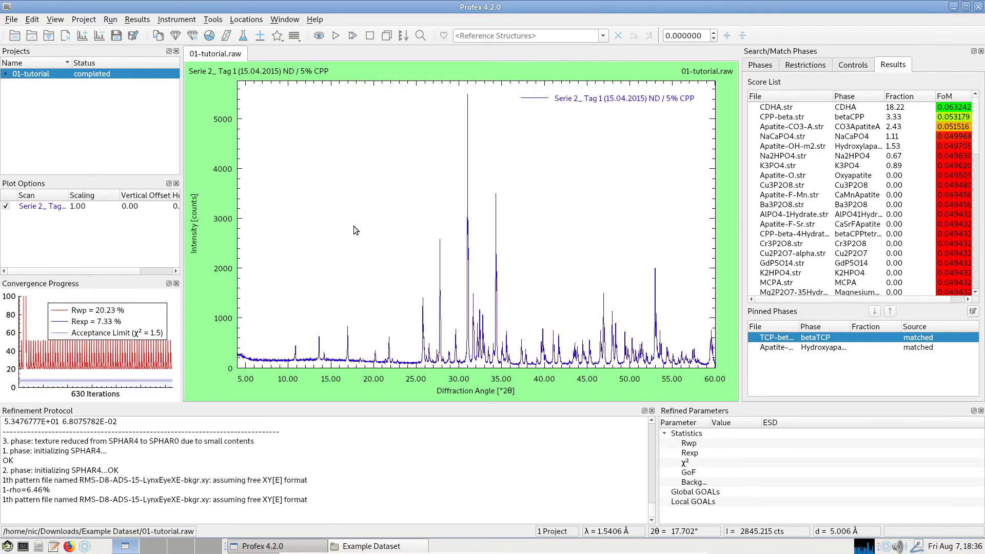
left_click(788, 111)
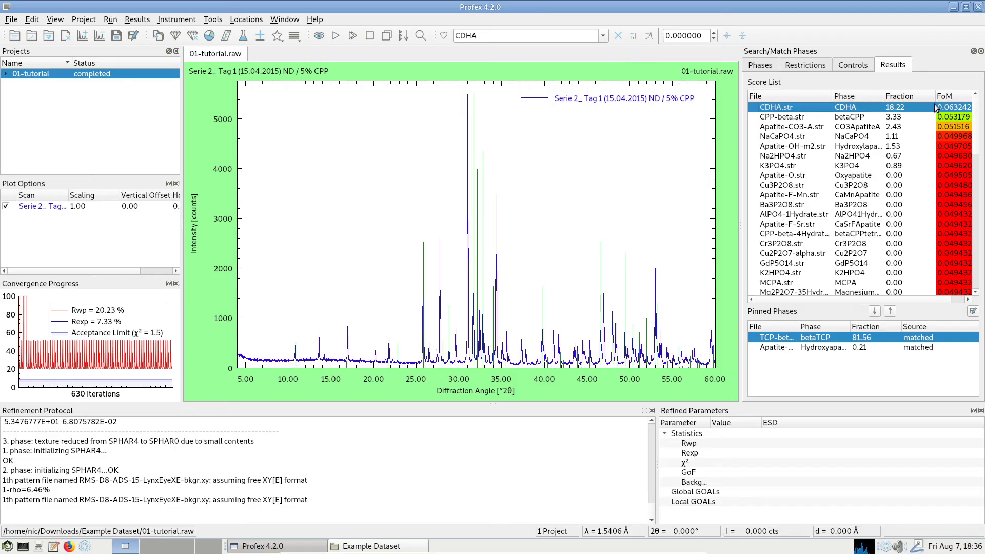
left_click(823, 347)
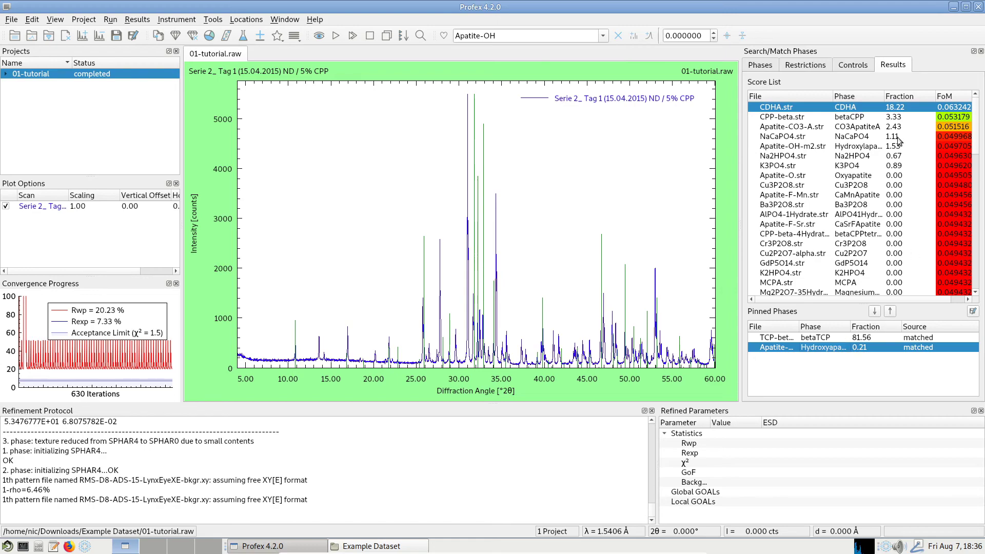
left_click(795, 108)
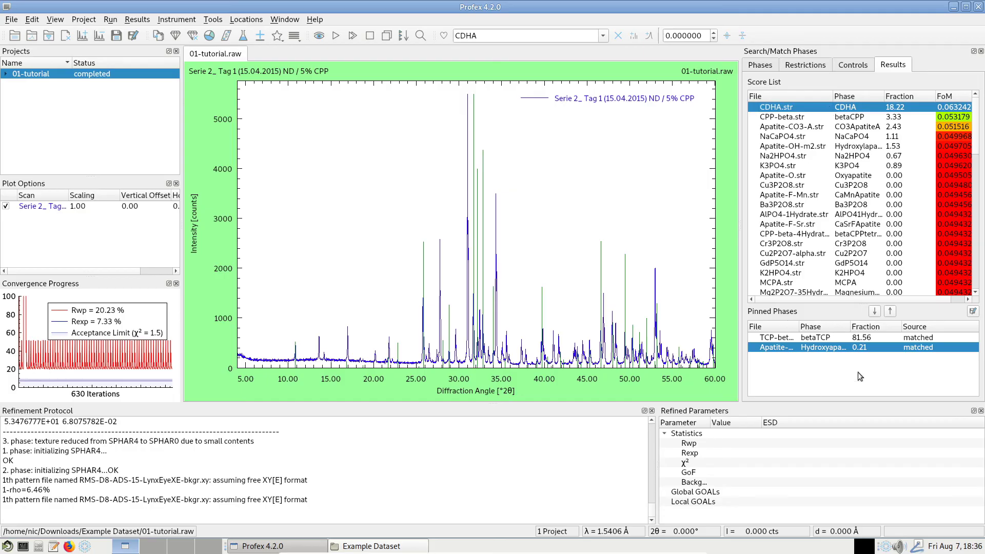
Examine the CPP-beta reference lines against the scan peaks, closely between about 27.5 and 31° 2θ.
left_click(796, 119)
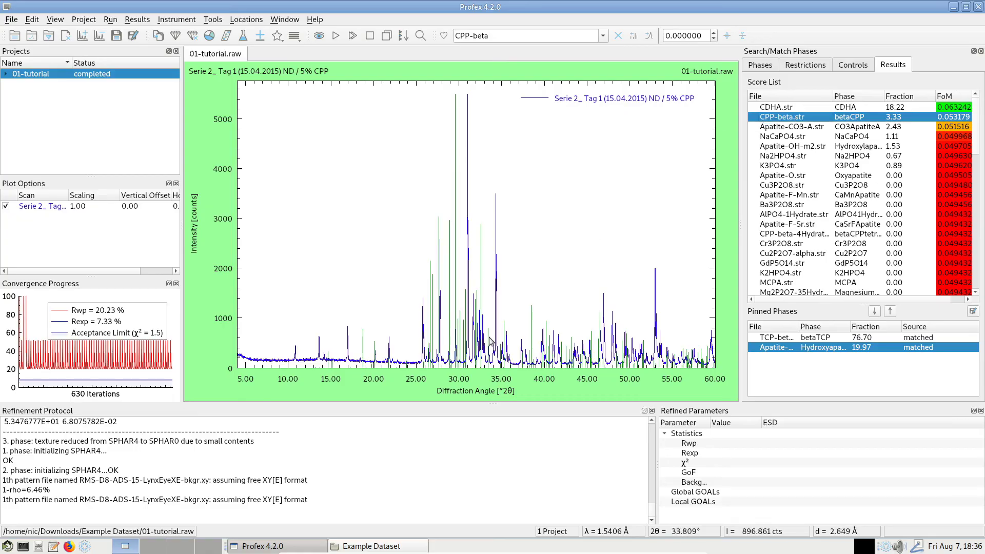
left_click_drag(404, 249, 540, 377)
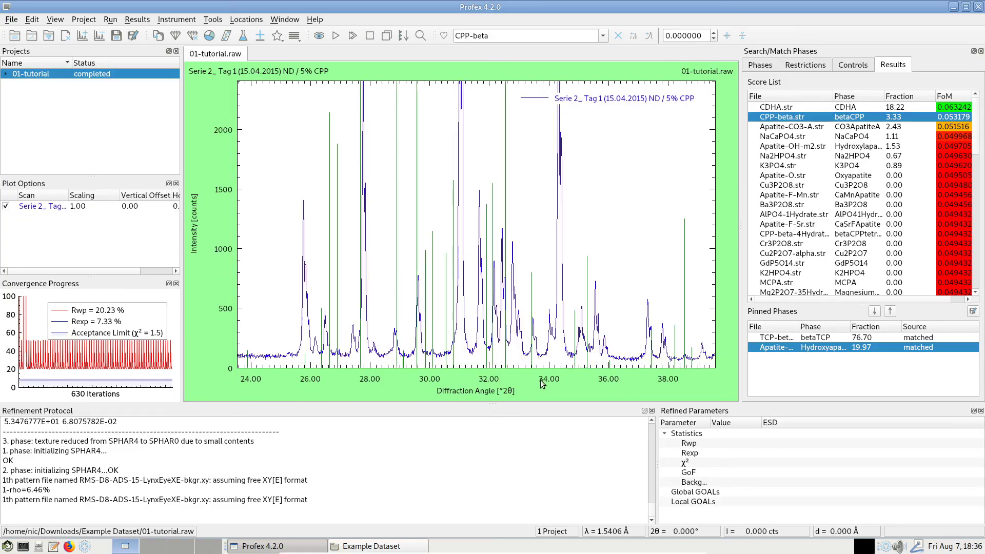
right_click(396, 189)
left_click_drag(436, 84, 469, 426)
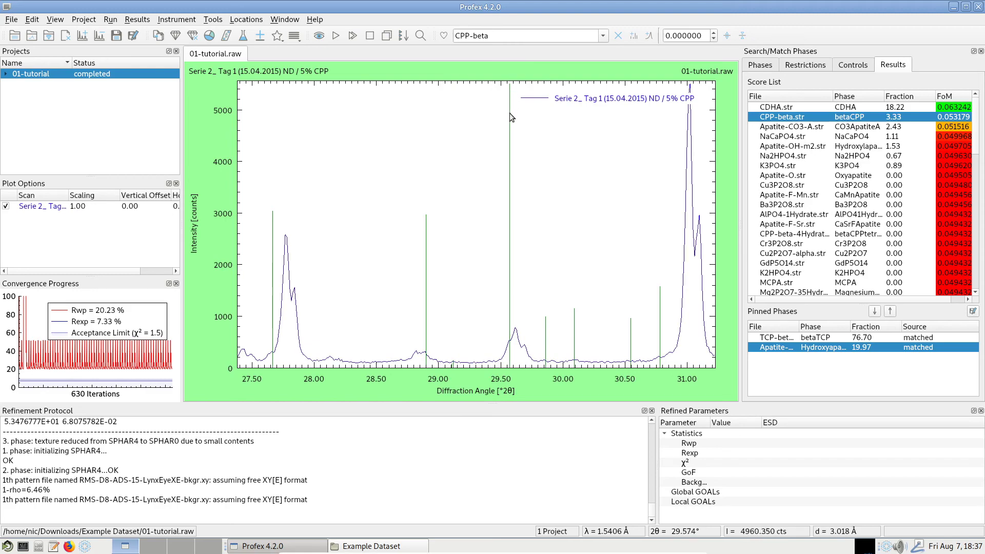
mouse_move(509, 113)
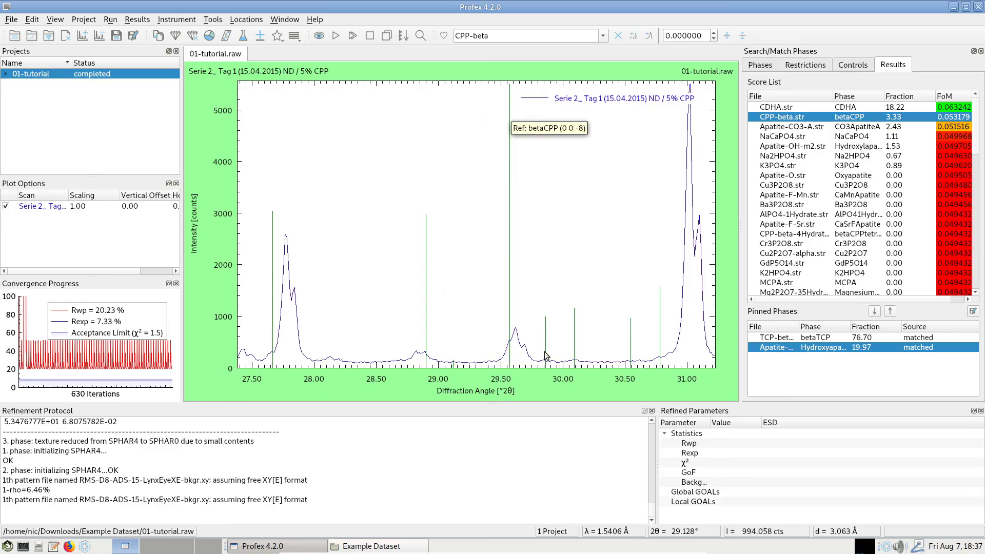
Compare the CPP-beta lines with pinned TCP-beta and Apatite-OH around 29° 2θ, and clear the reference lines from the full scan.
left_click(780, 346)
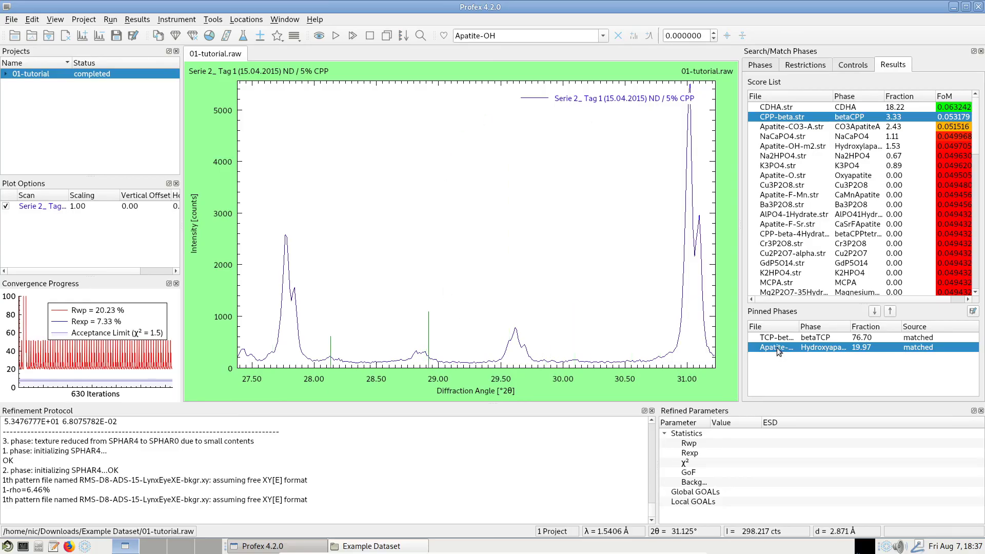
left_click(777, 337)
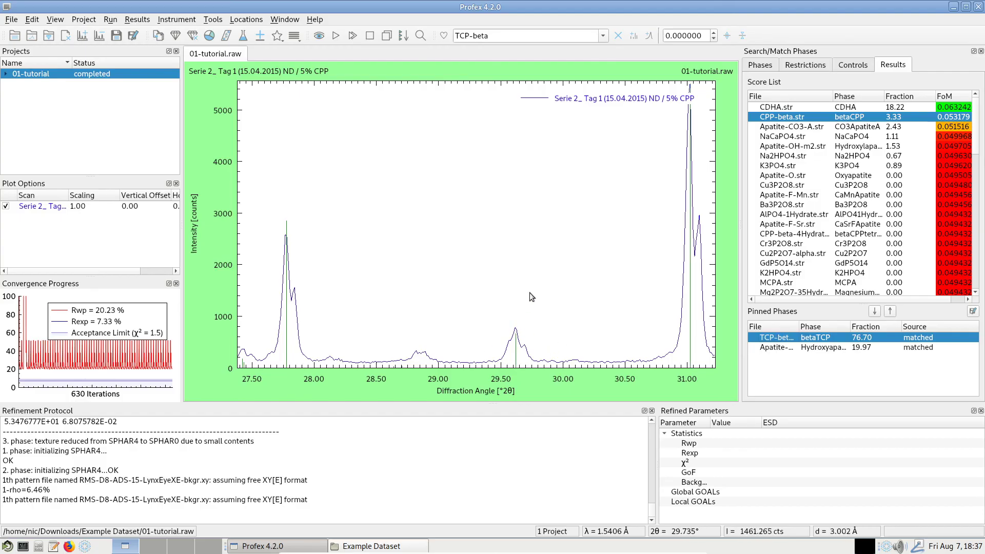
left_click(806, 118)
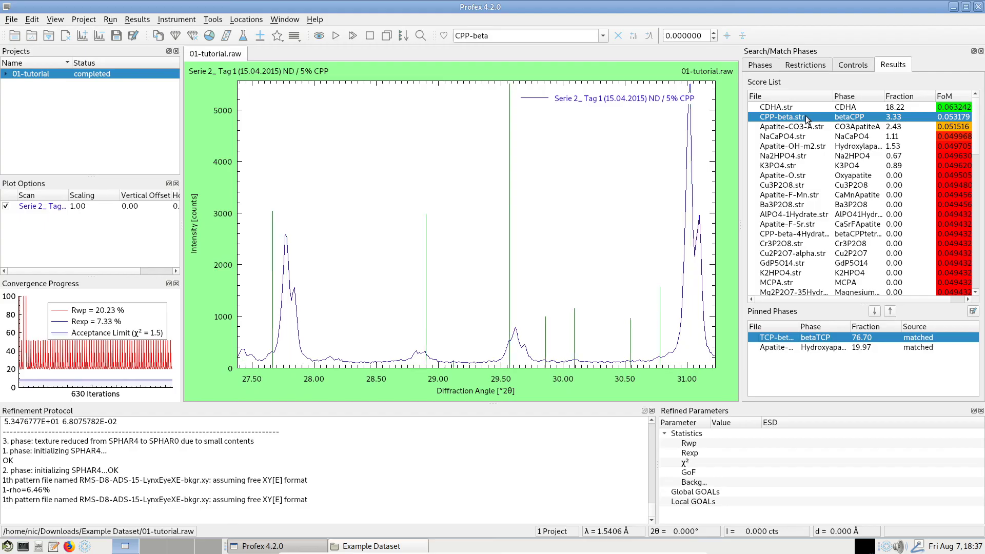
left_click(794, 339)
left_click(787, 347)
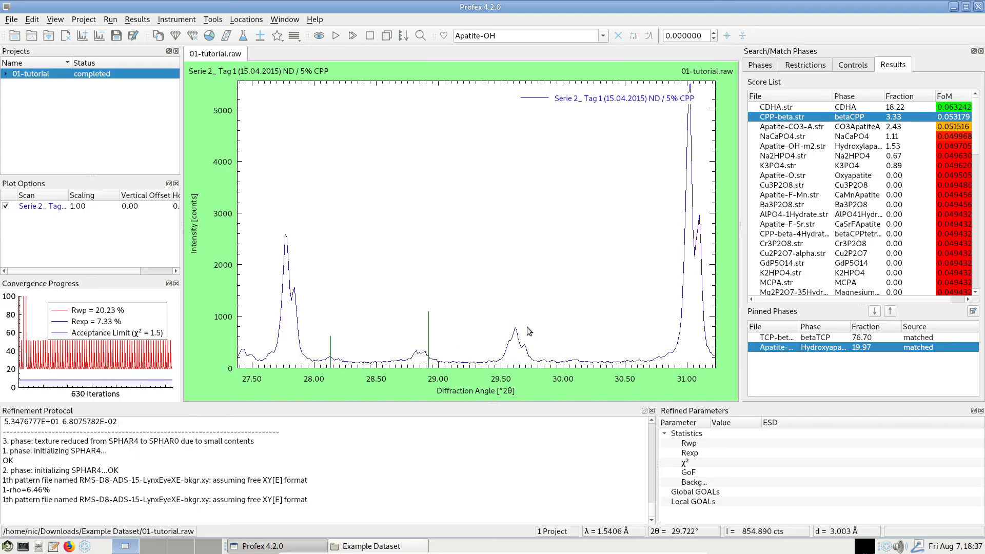
left_click(798, 119)
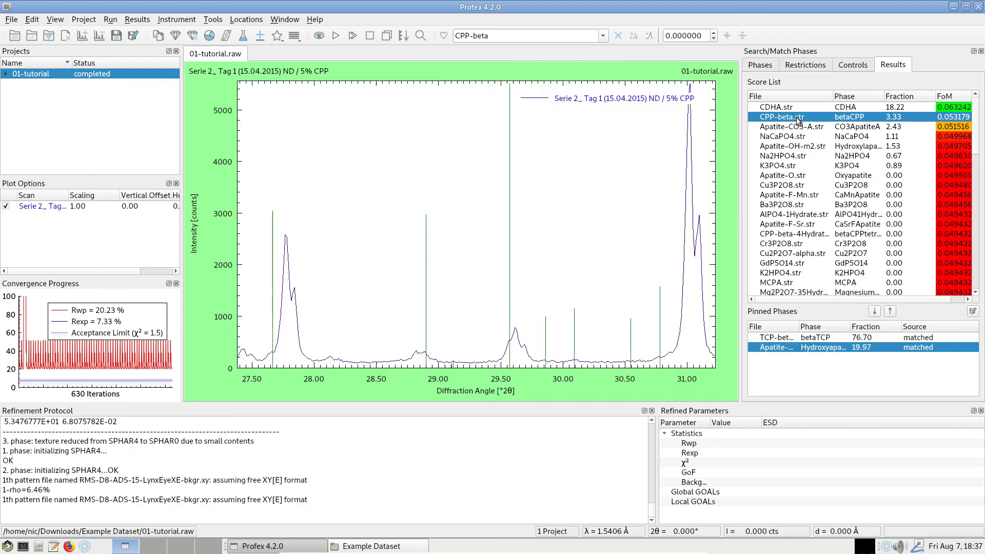
left_click(789, 339)
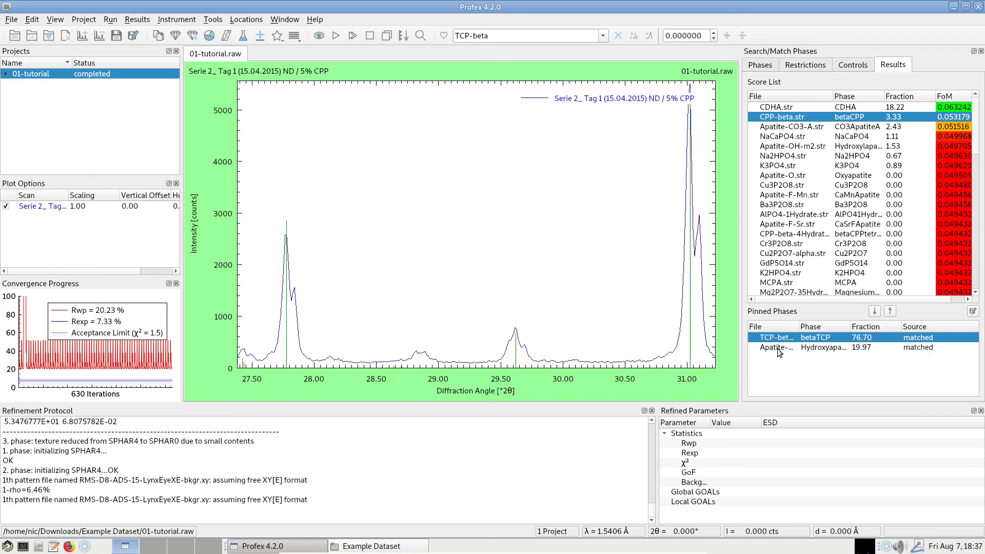
left_click(852, 346)
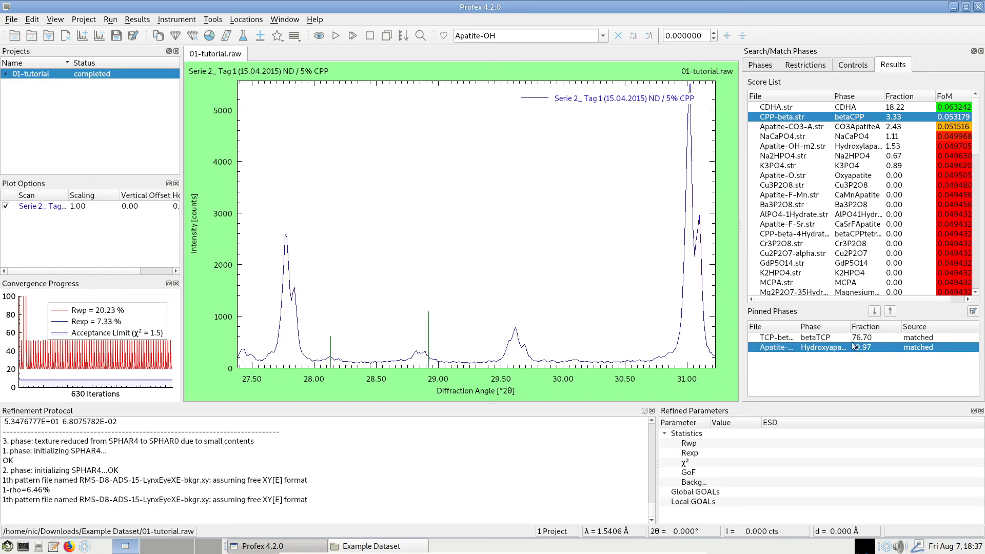
right_click(629, 293)
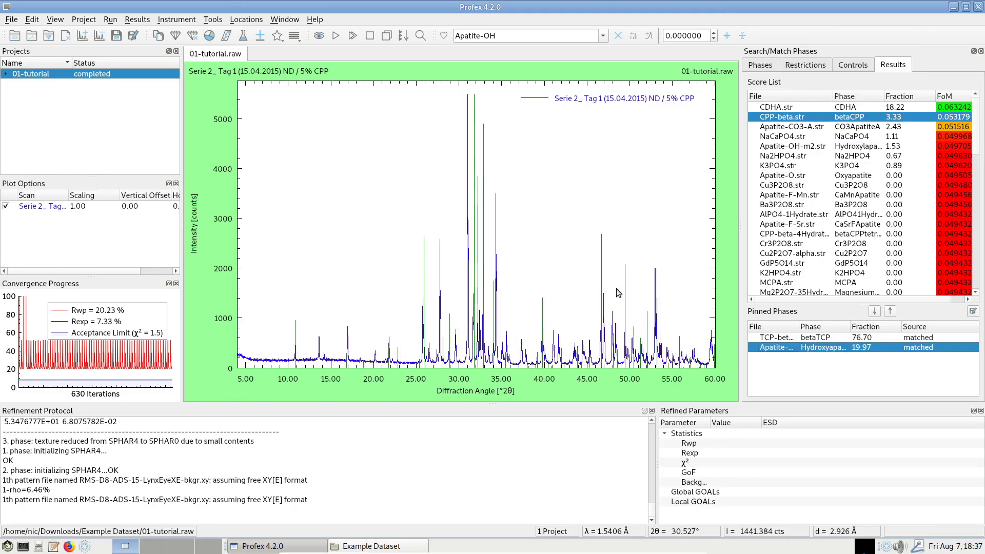
left_click(618, 36)
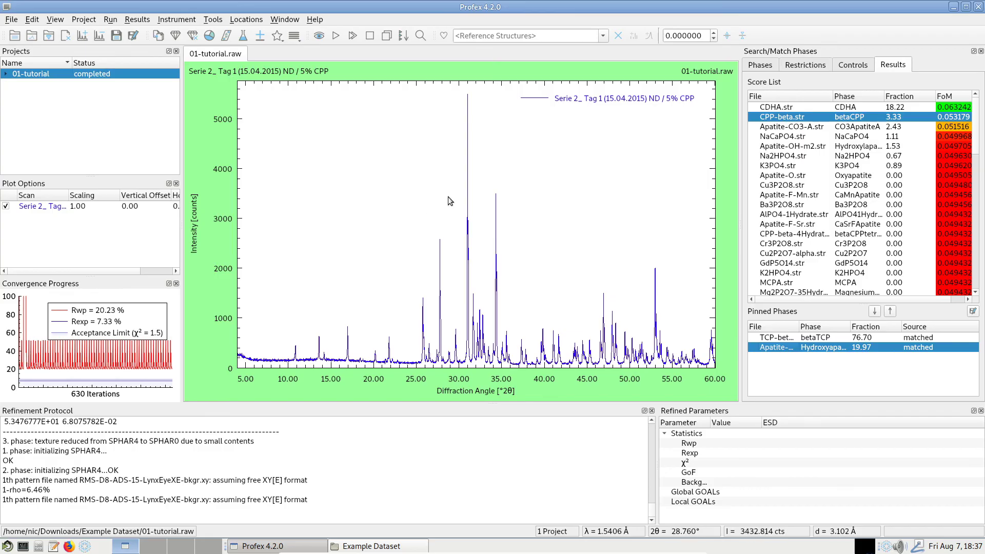
Browse the apatite reference structures to Apatite-OH and examine its lines on the scan between about 26 and 40° 2θ.
left_click(482, 36)
type("apa")
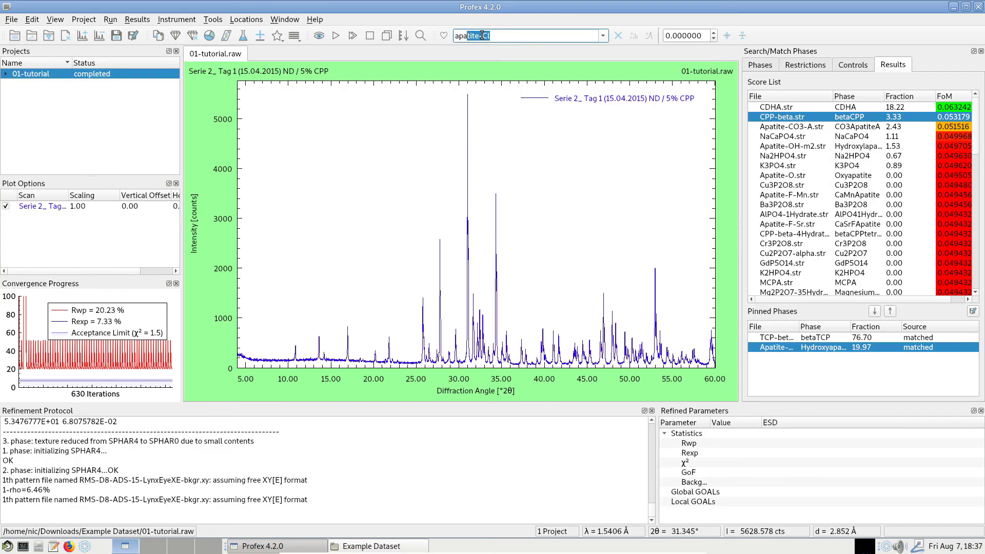
type("tite-F-Sr")
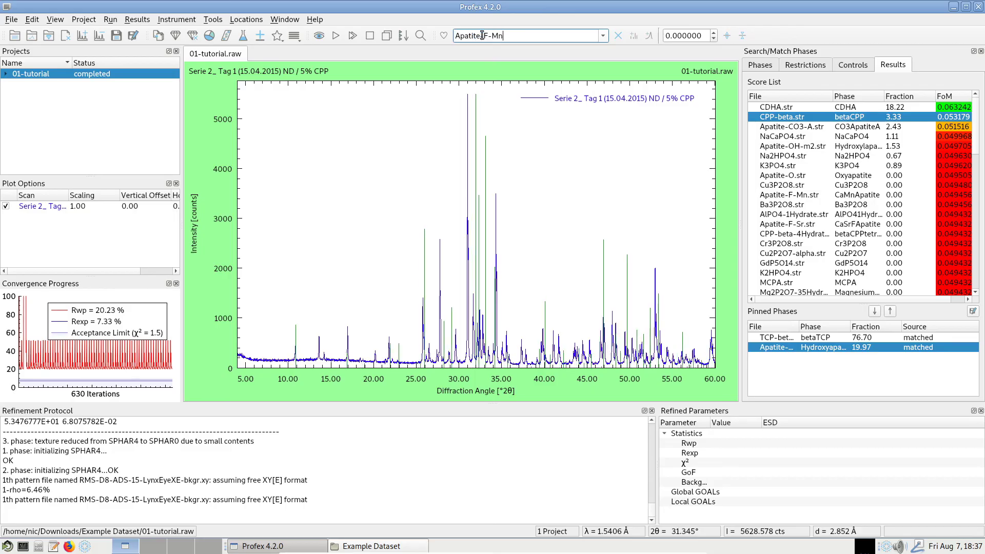
key("Down")
key("Down")
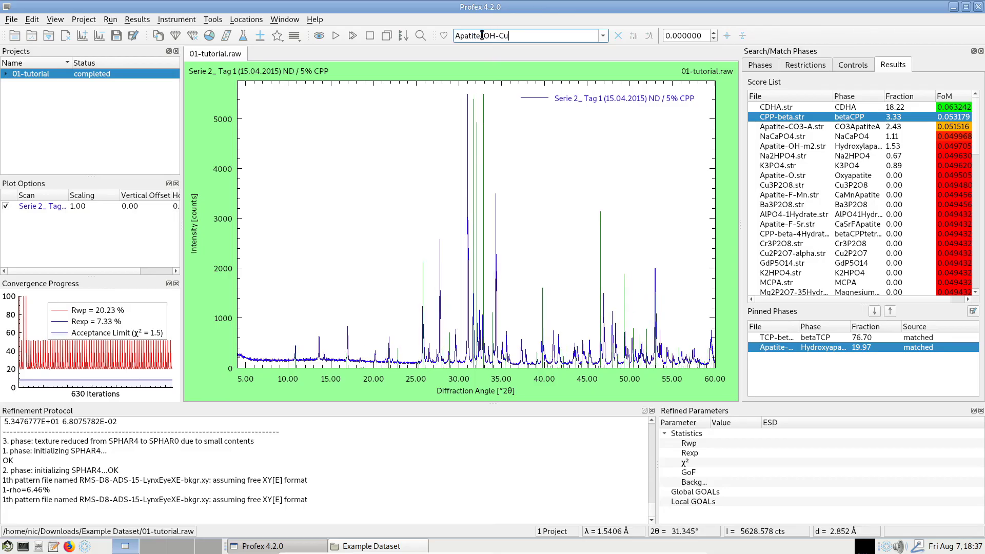
key("Down")
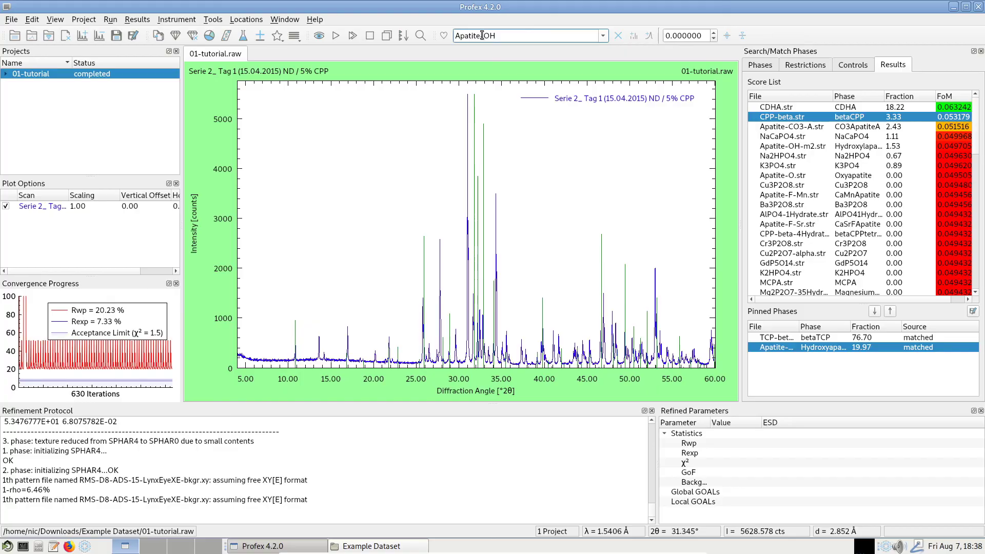
left_click_drag(424, 260, 544, 426)
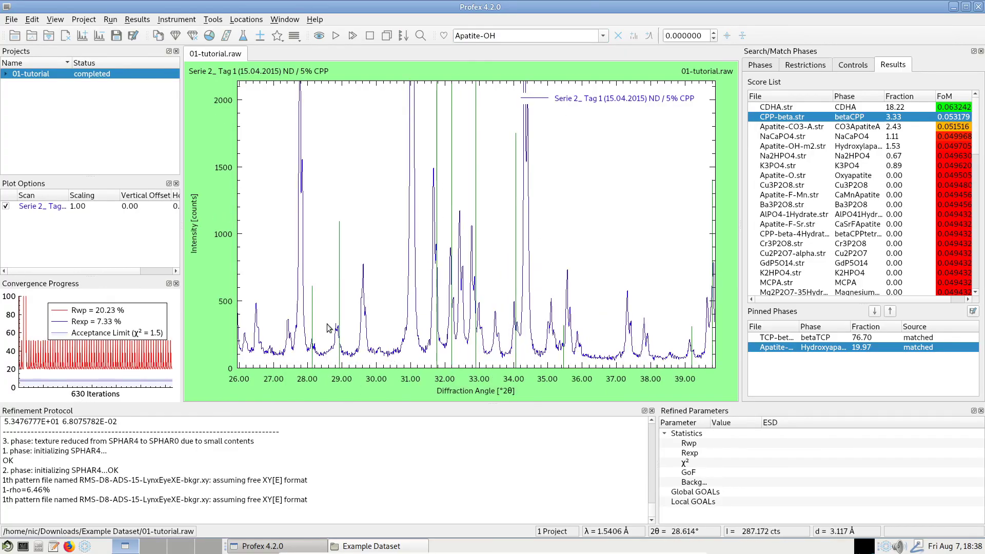
left_click(505, 35)
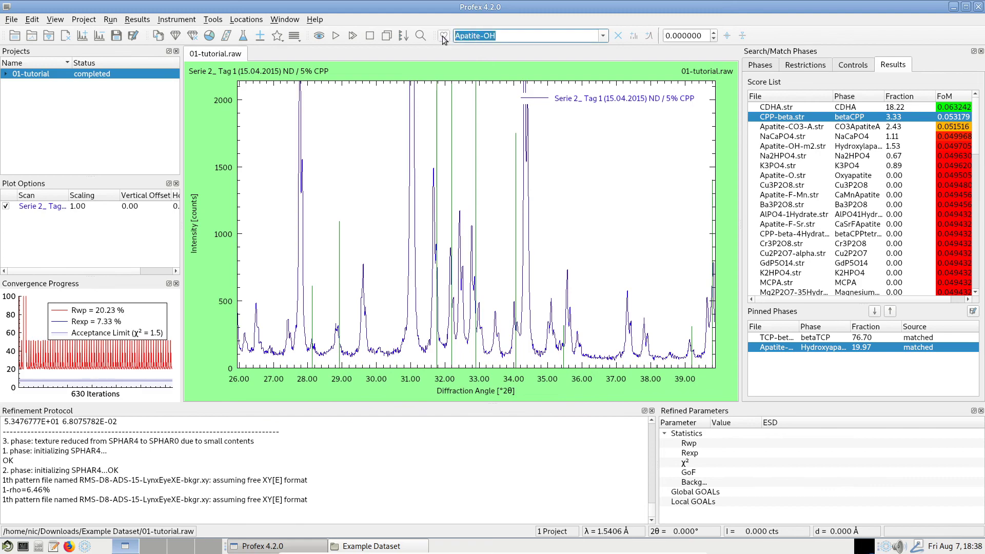
Compare the TCP-alpha reference lines with TCP-beta-H-substituted and TCP-beta on the full scan, and clear the reference lines.
type("tcp-alpha")
key("Return")
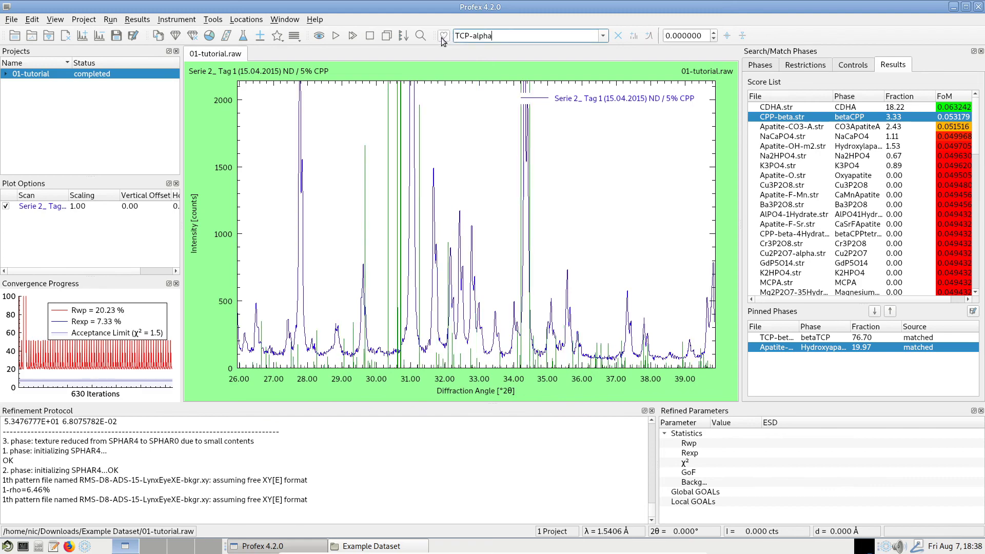
right_click(418, 210)
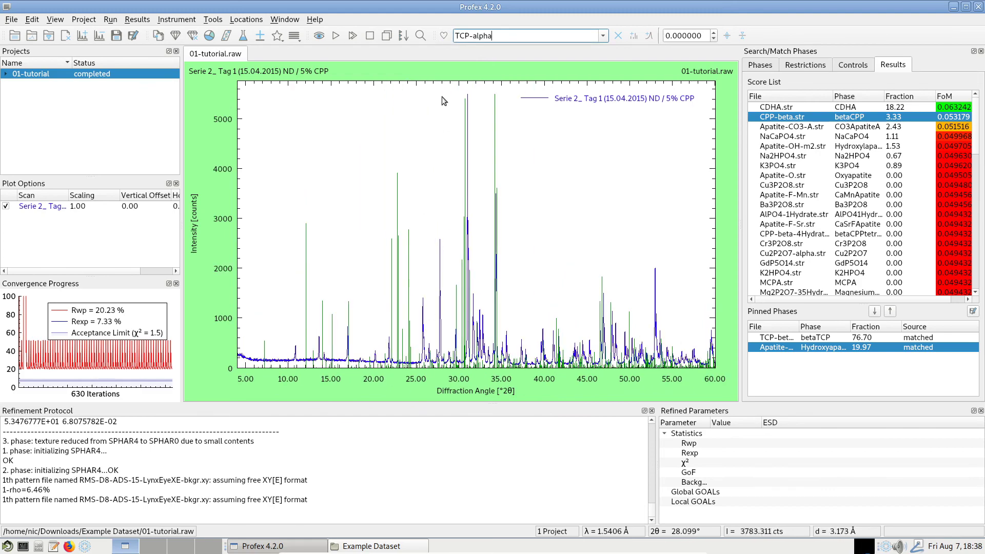
scroll(535, 35, "down", 2)
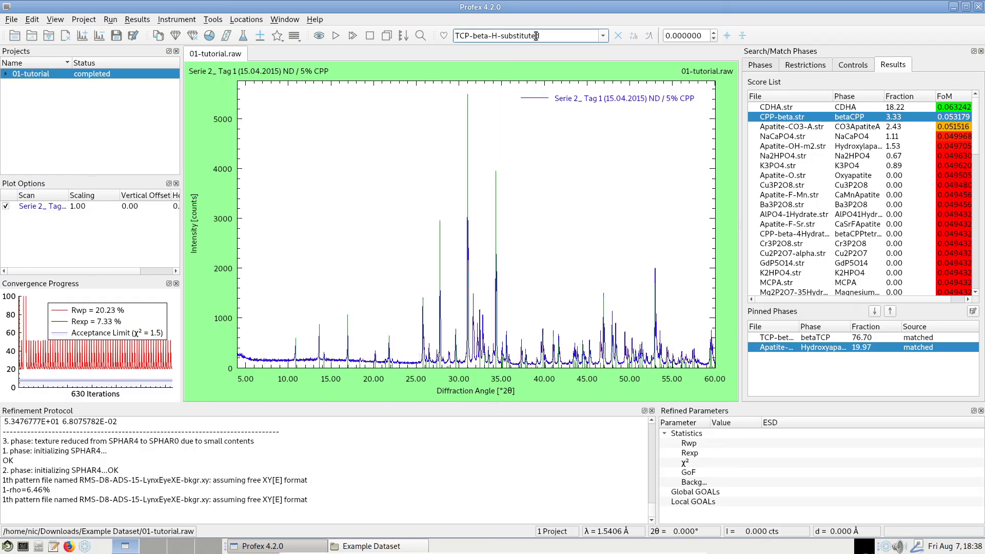
scroll(536, 35, "up", 1)
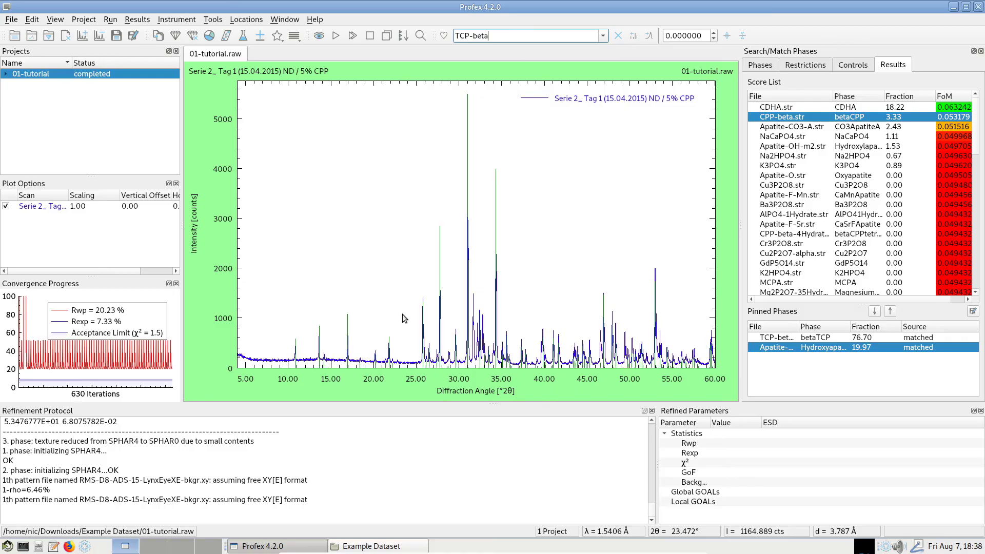
left_click(617, 37)
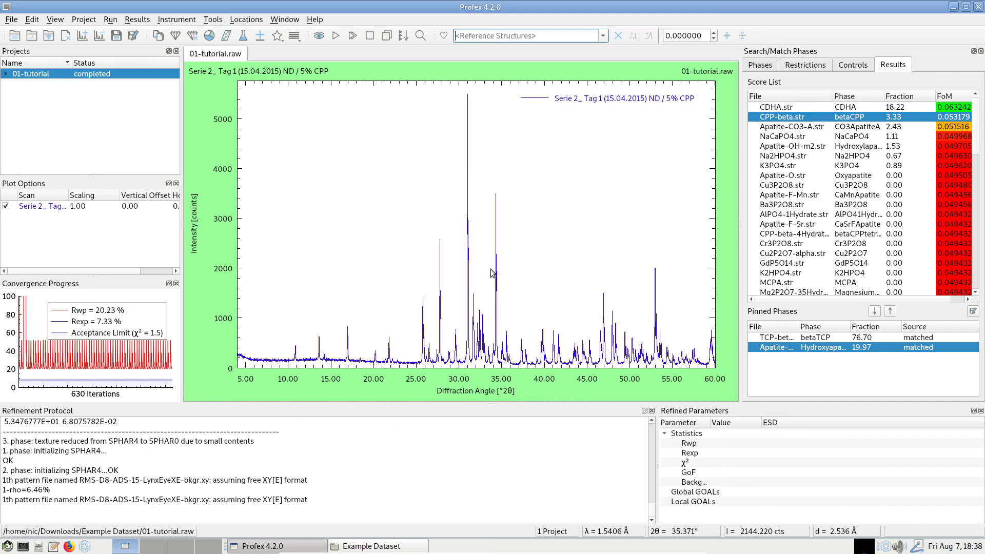
Hide the Phase and Fraction columns in the Score List and widen its File column to show the full file names.
left_click(774, 376)
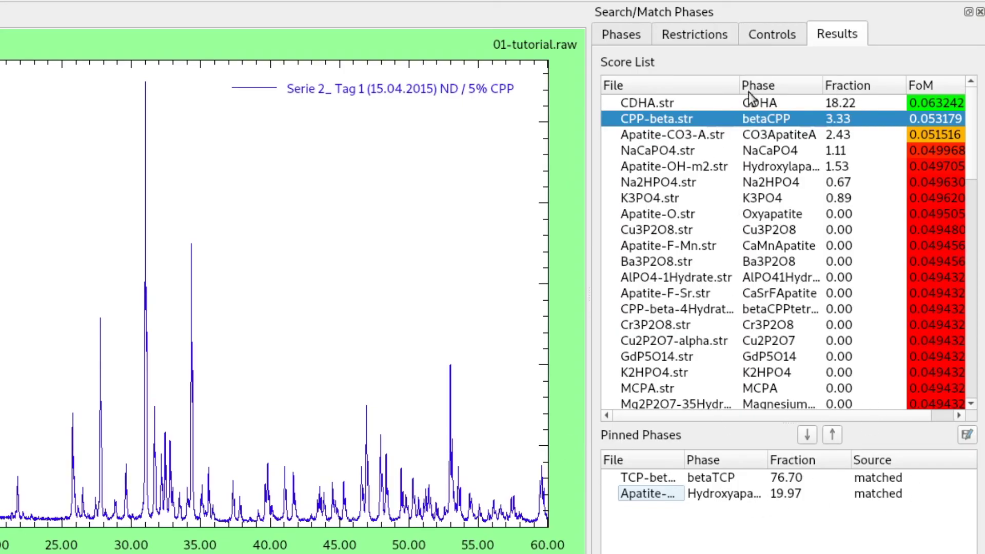
right_click(766, 89)
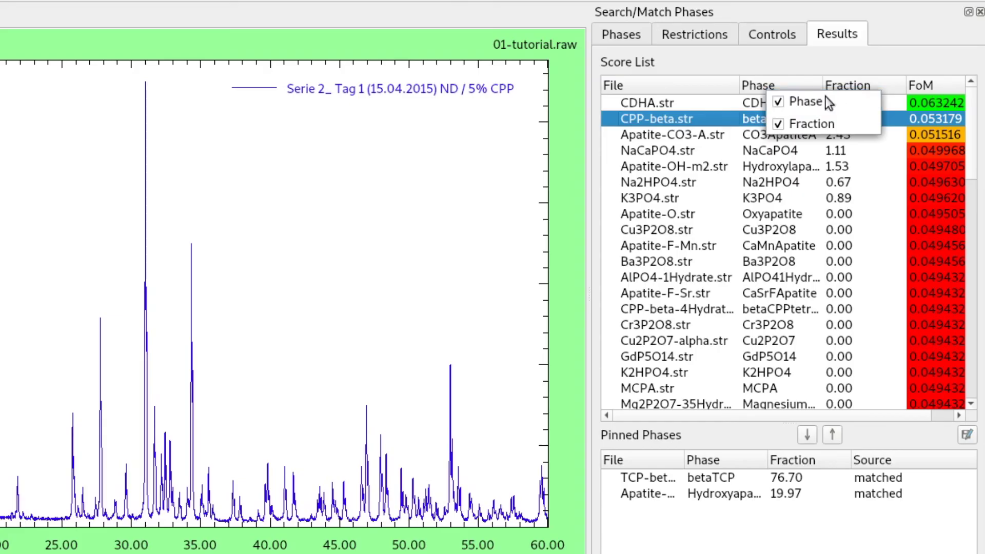
left_click(777, 103)
right_click(794, 86)
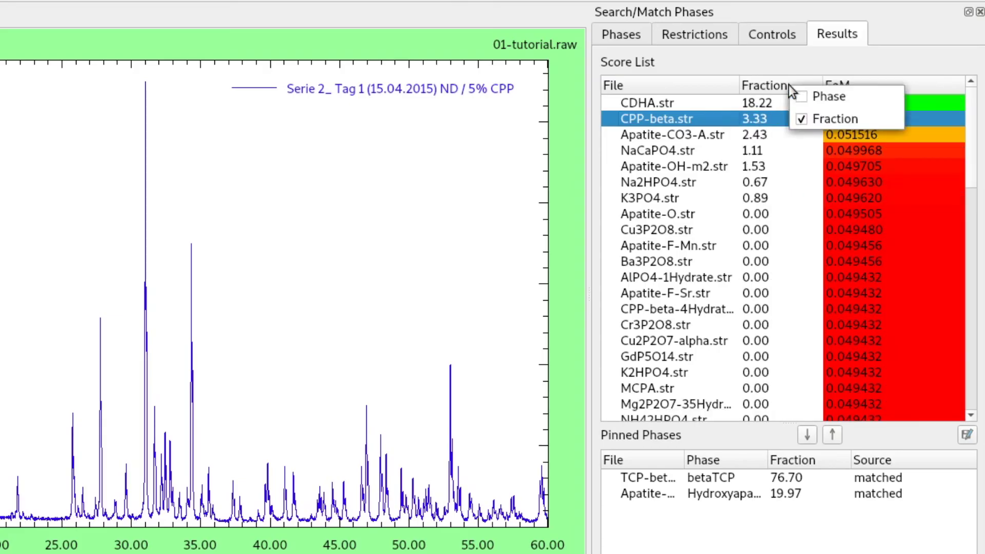
left_click(810, 121)
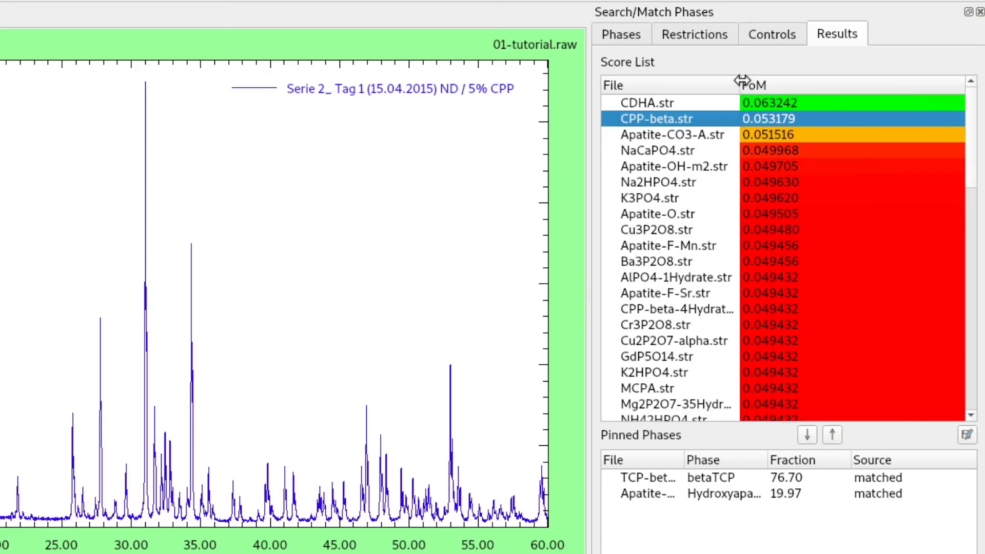
left_click_drag(739, 83, 881, 83)
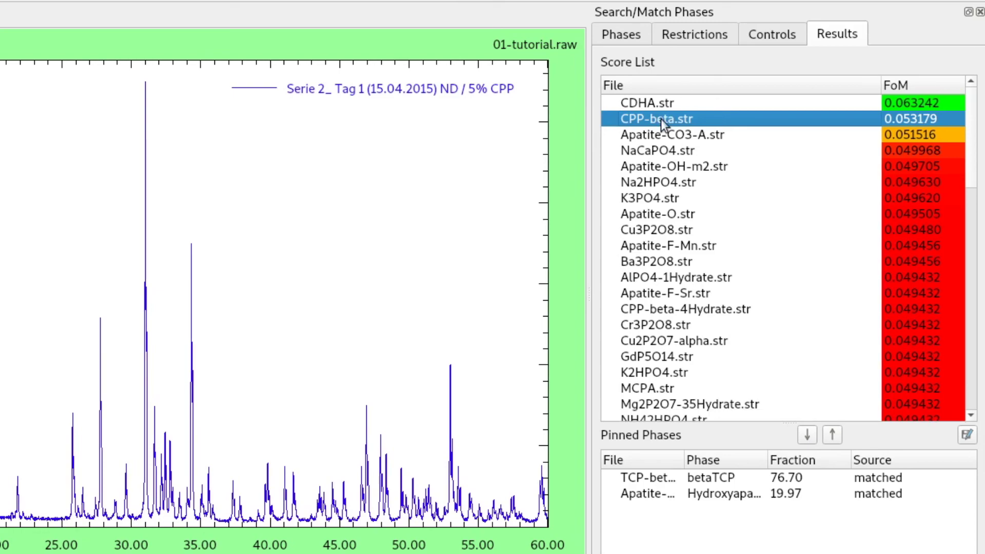
Hide the Phase and Fraction columns of the Pinned Phases list and widen its File column to show the full file names.
right_click(744, 463)
left_click(753, 477)
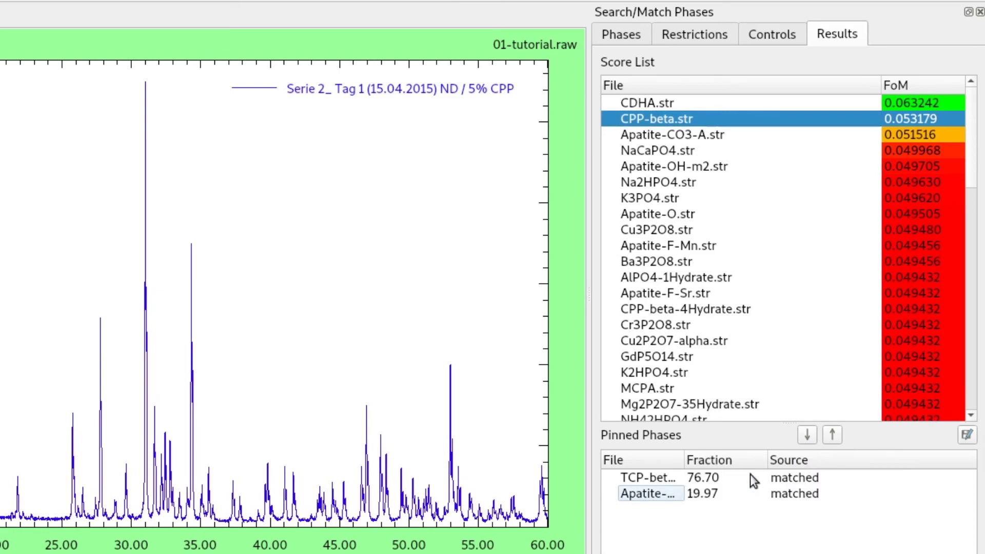
right_click(732, 464)
left_click(749, 497)
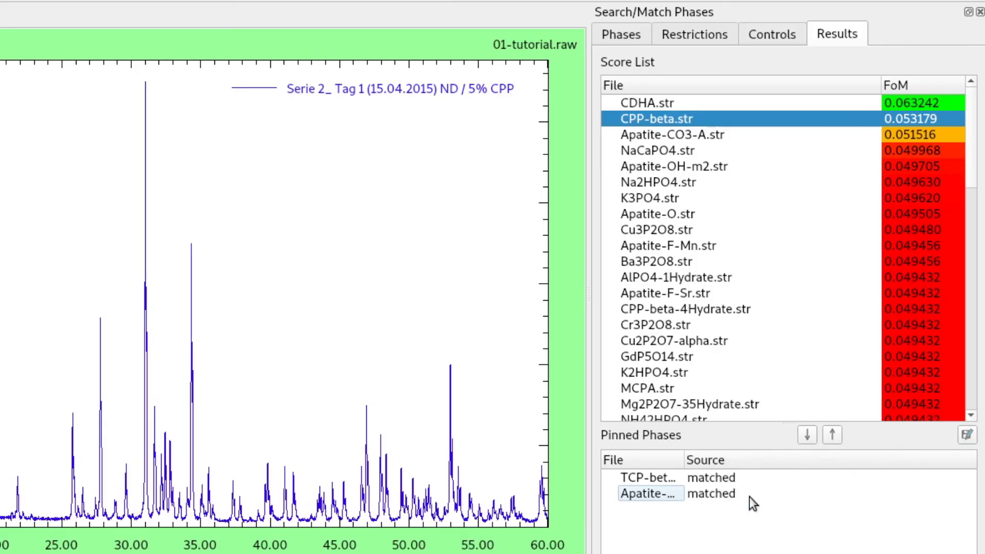
left_click_drag(684, 461, 882, 467)
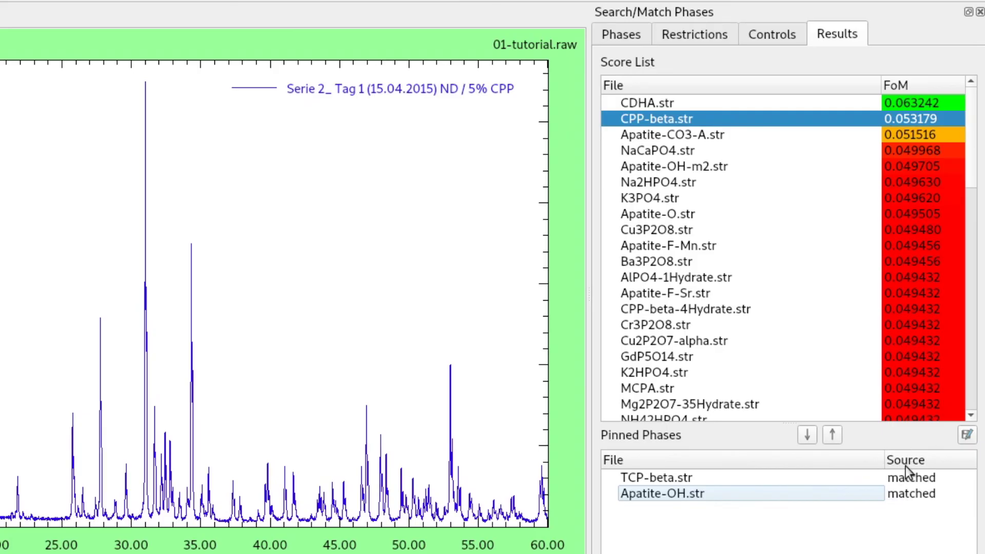